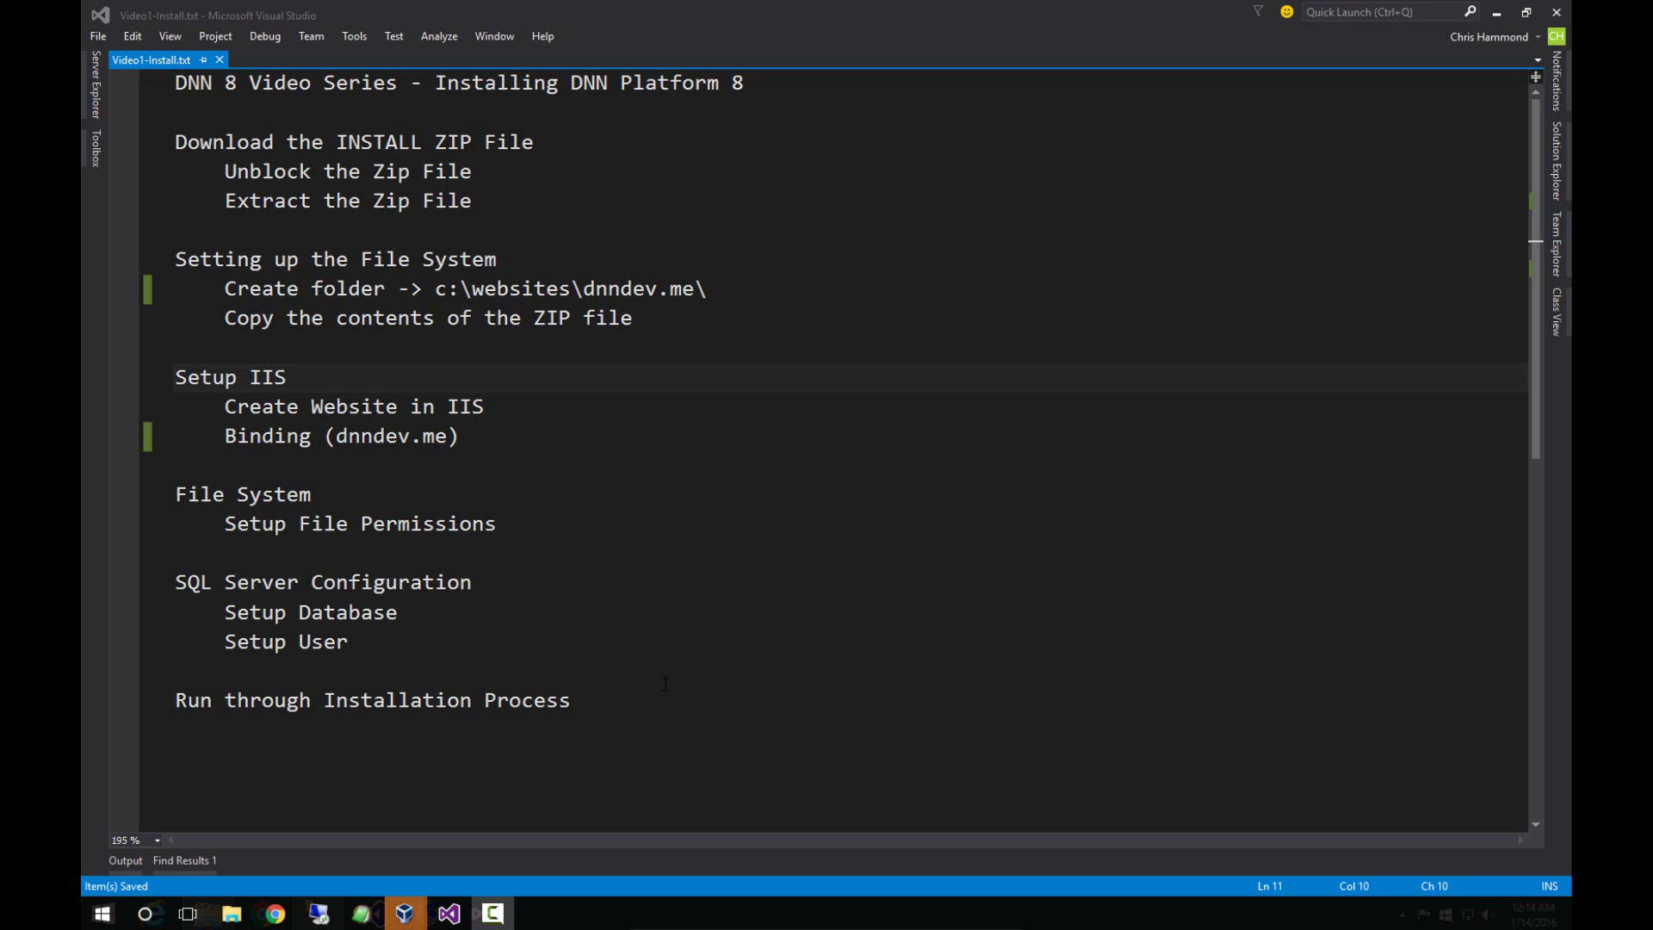
- Open dotnetnuke.codeplex.com in a new Chrome window and show its DOWNLOADS page
mouse_move(405, 913)
left_click(432, 814)
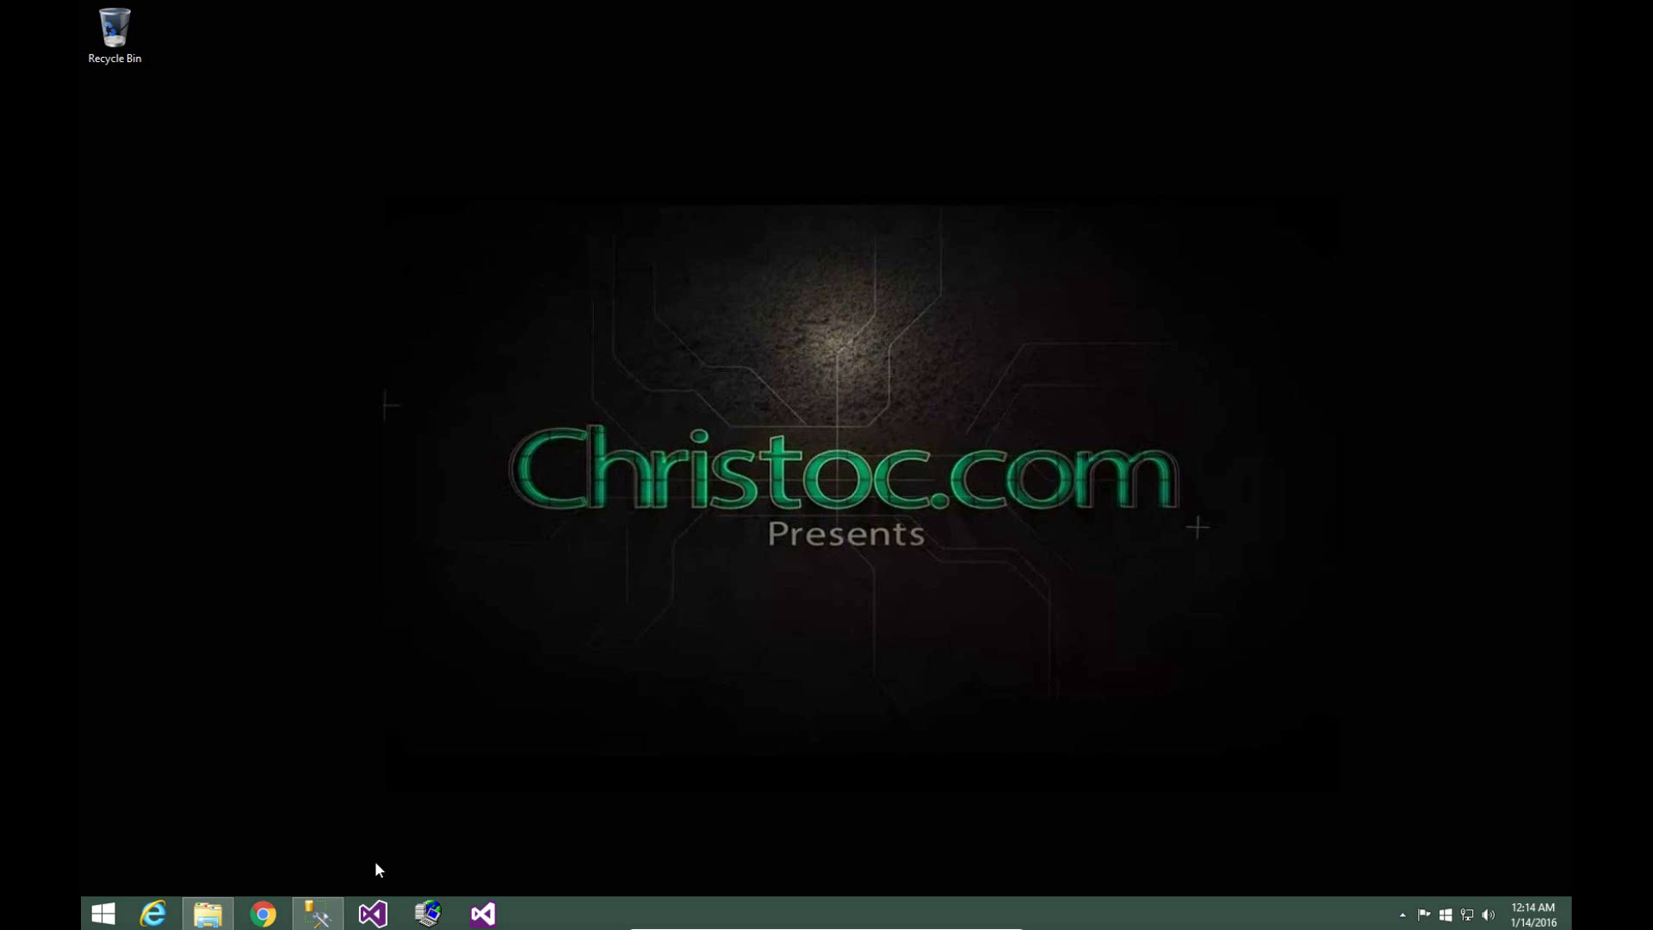
mouse_move(222, 912)
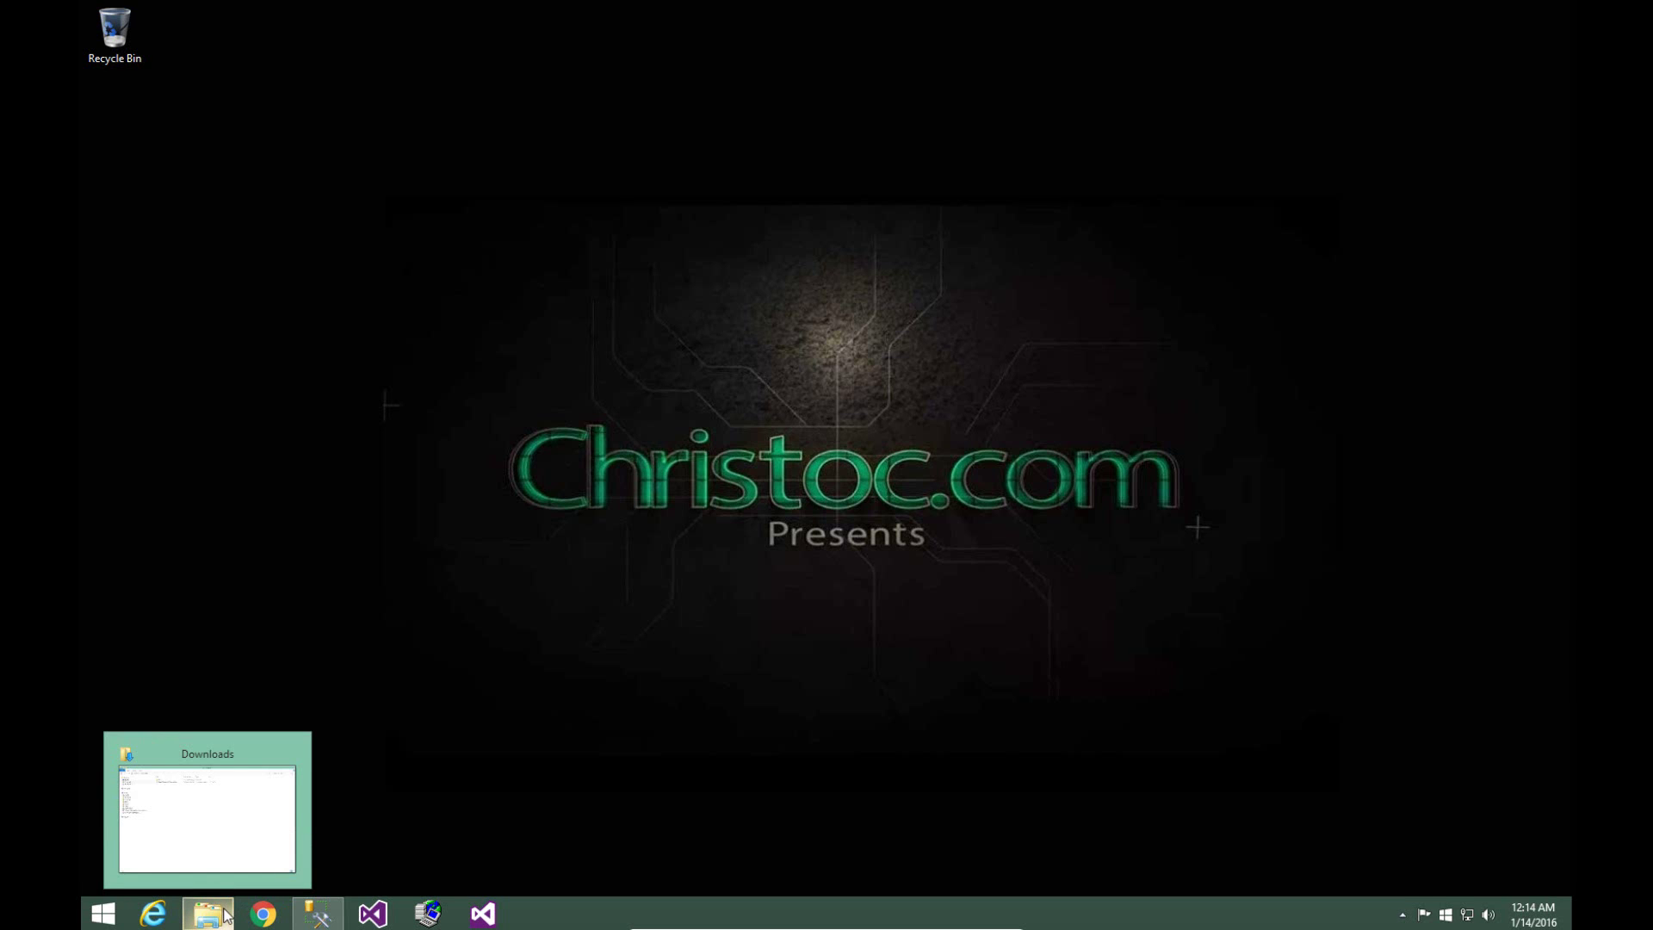
left_click(261, 915)
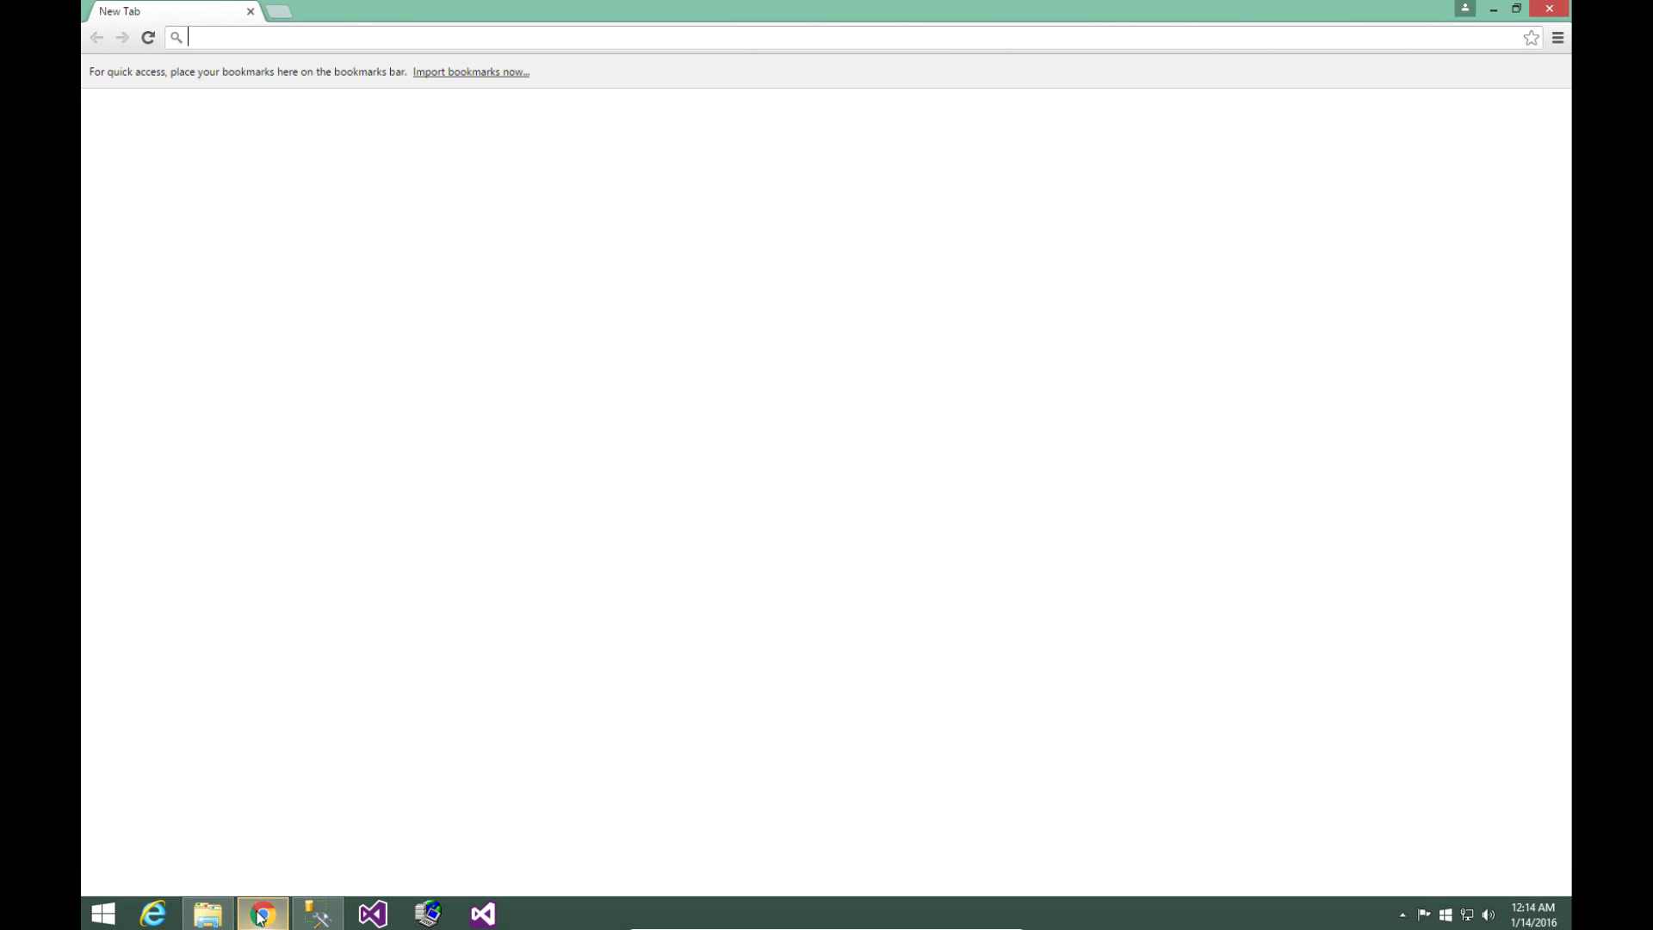
type("dotnetnu")
key("Return")
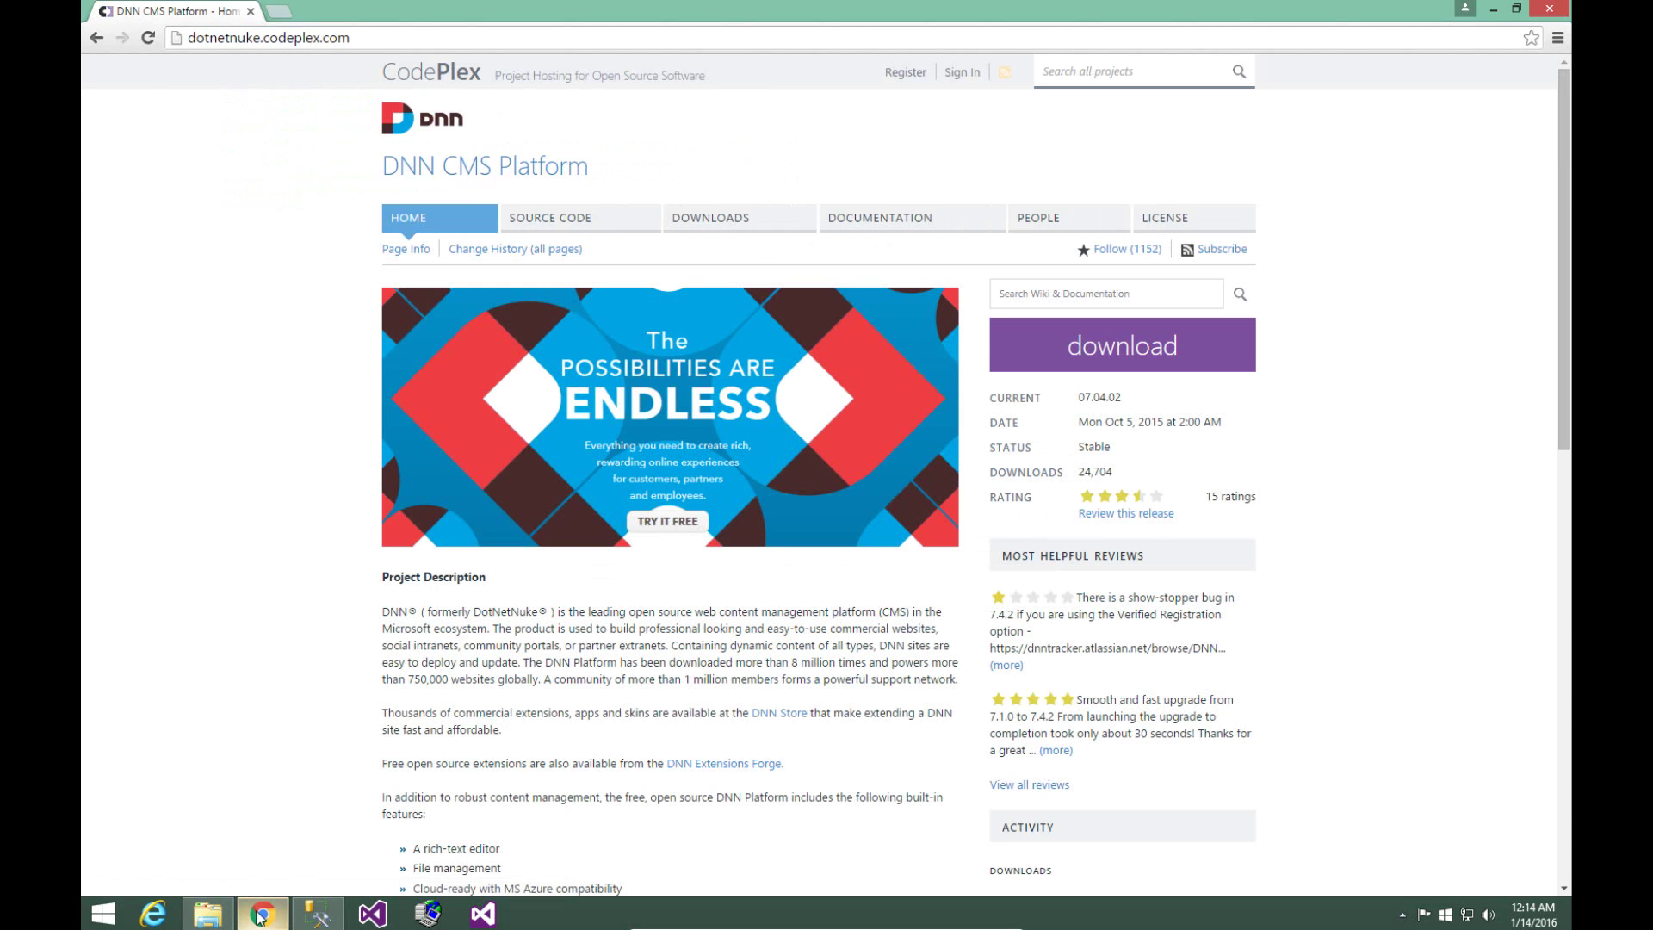
left_click(695, 226)
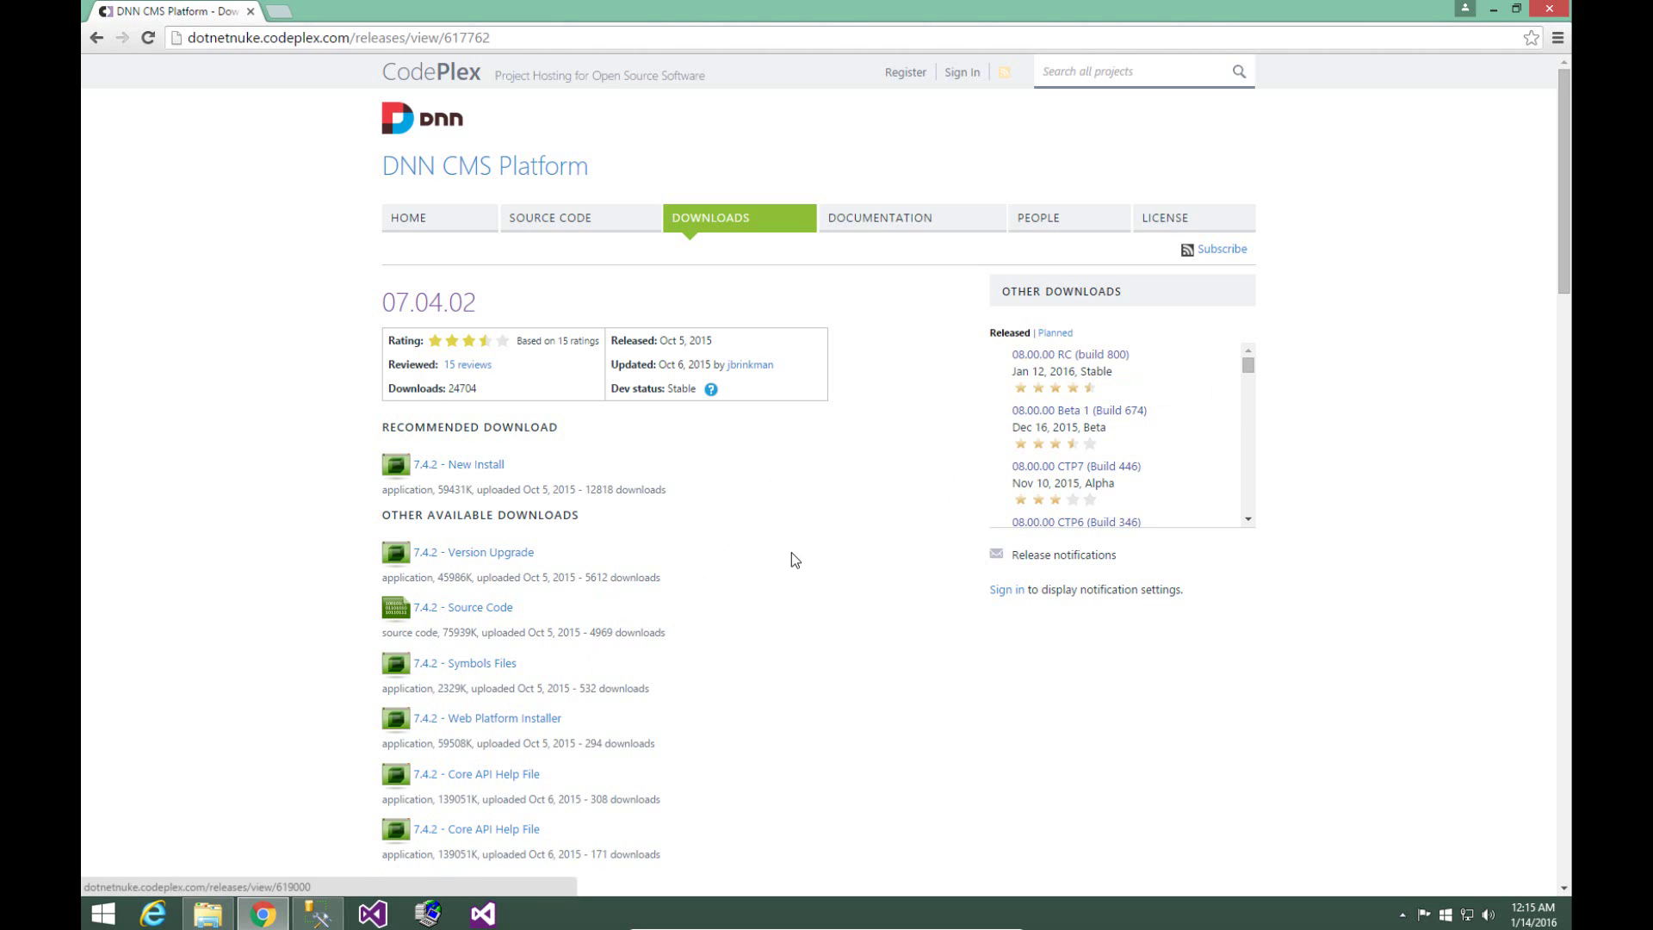
- Unblock DNN_Platform_08.00.00_Install.zip in its file properties
left_click(207, 914)
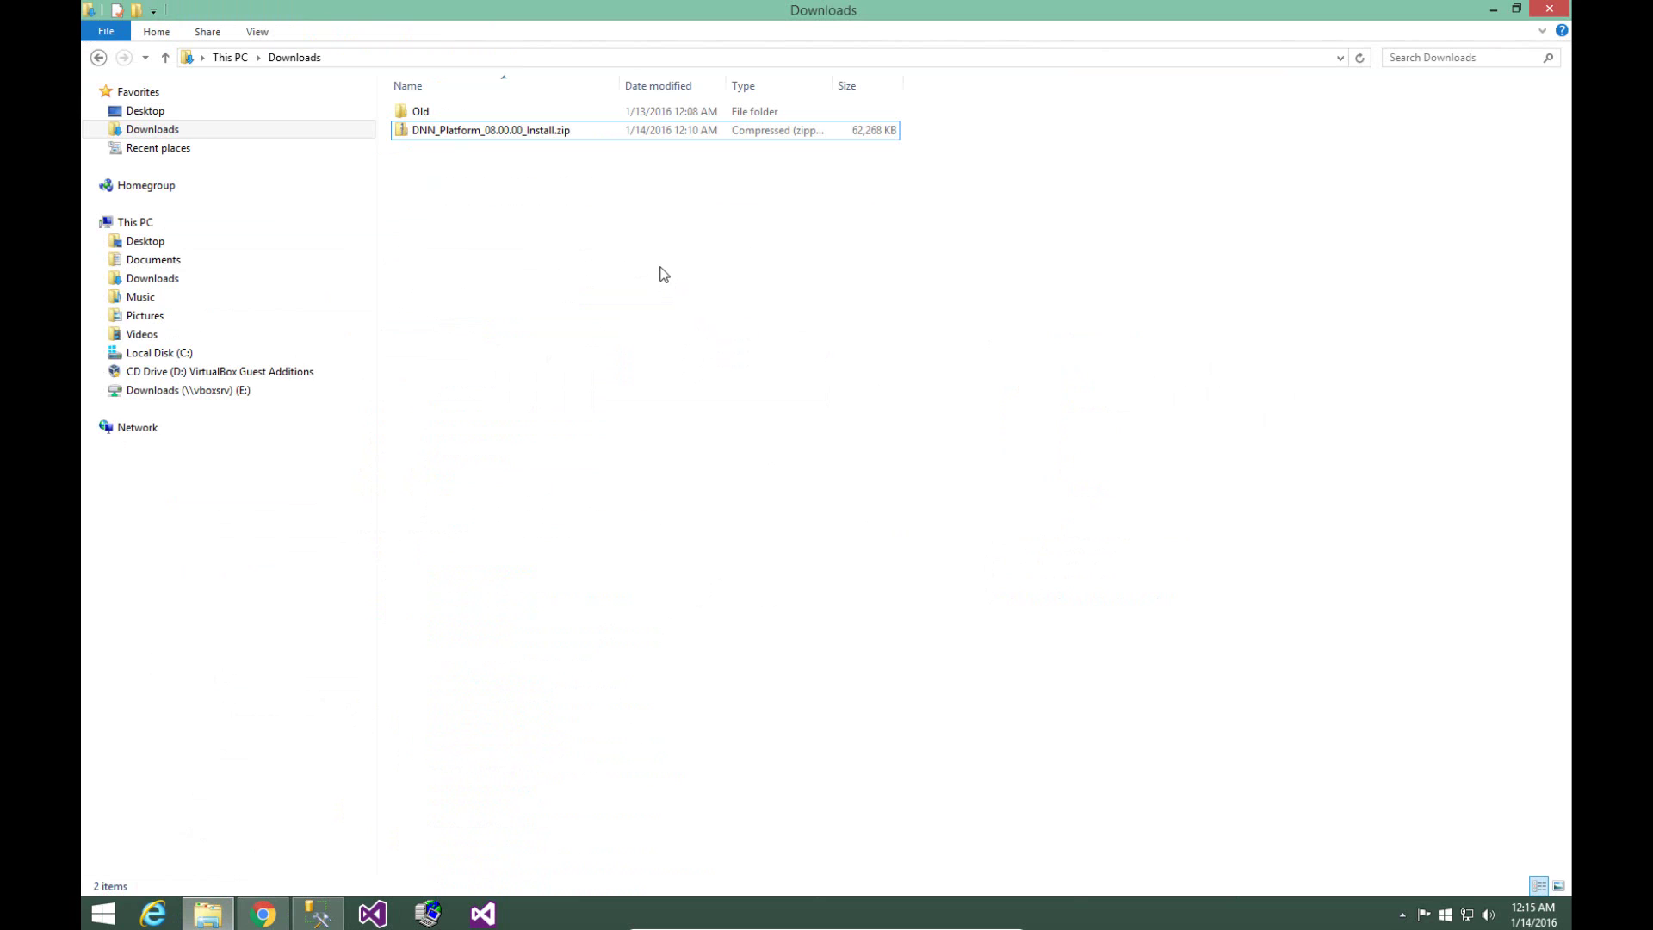
left_click(534, 134)
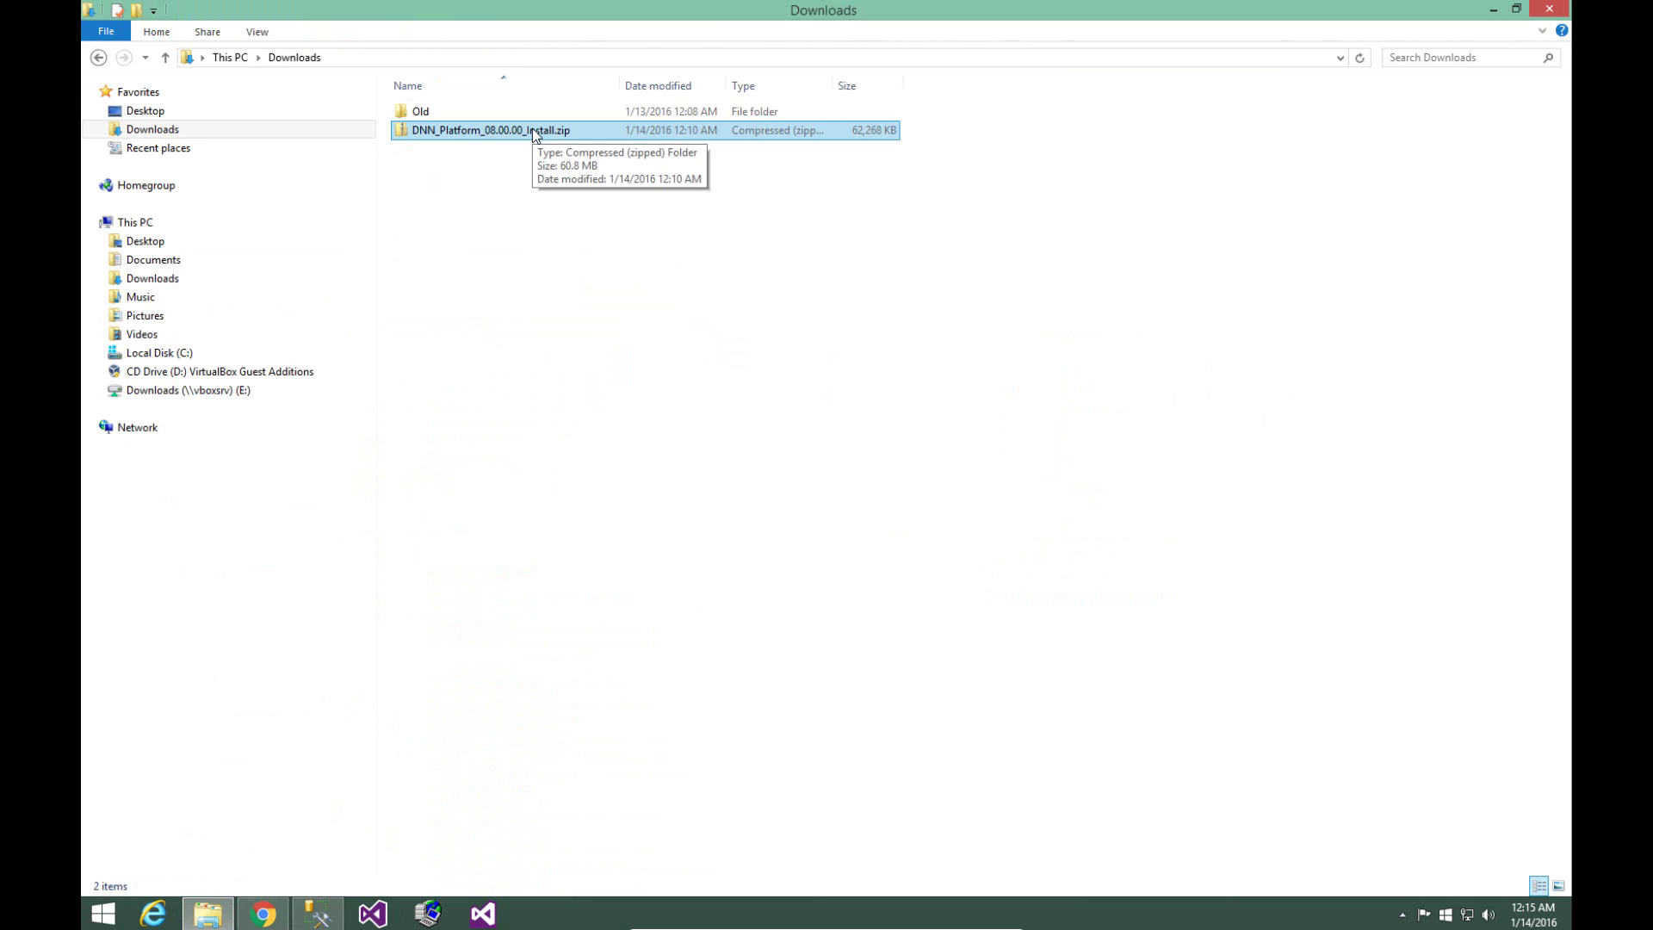
right_click(533, 134)
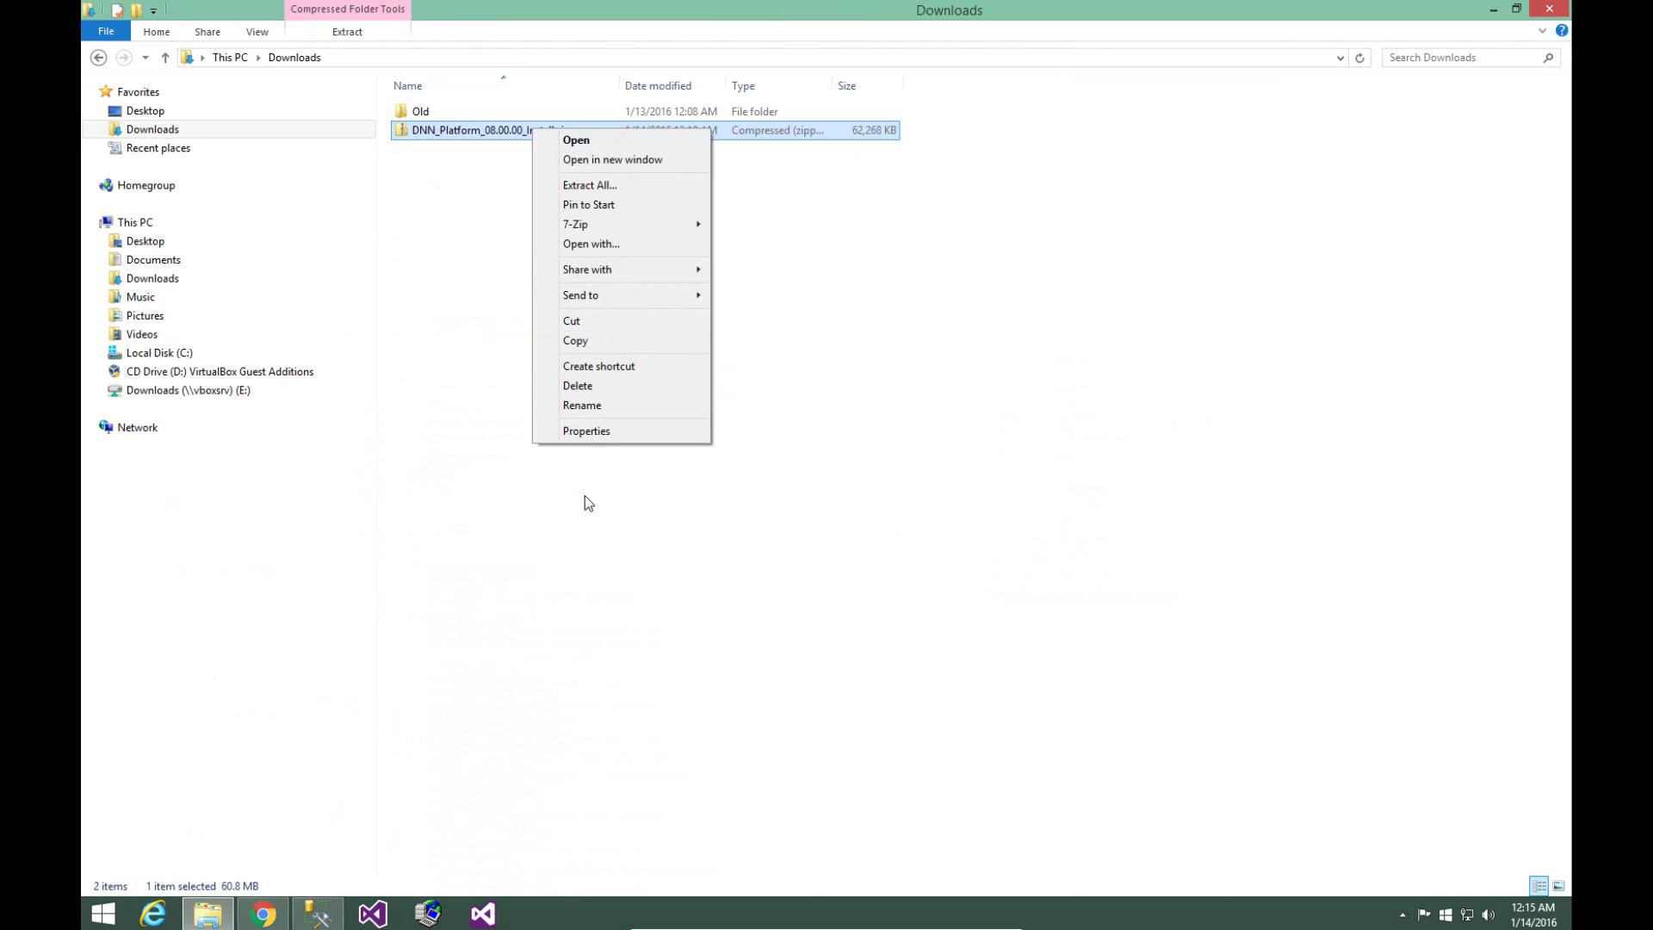
left_click(586, 430)
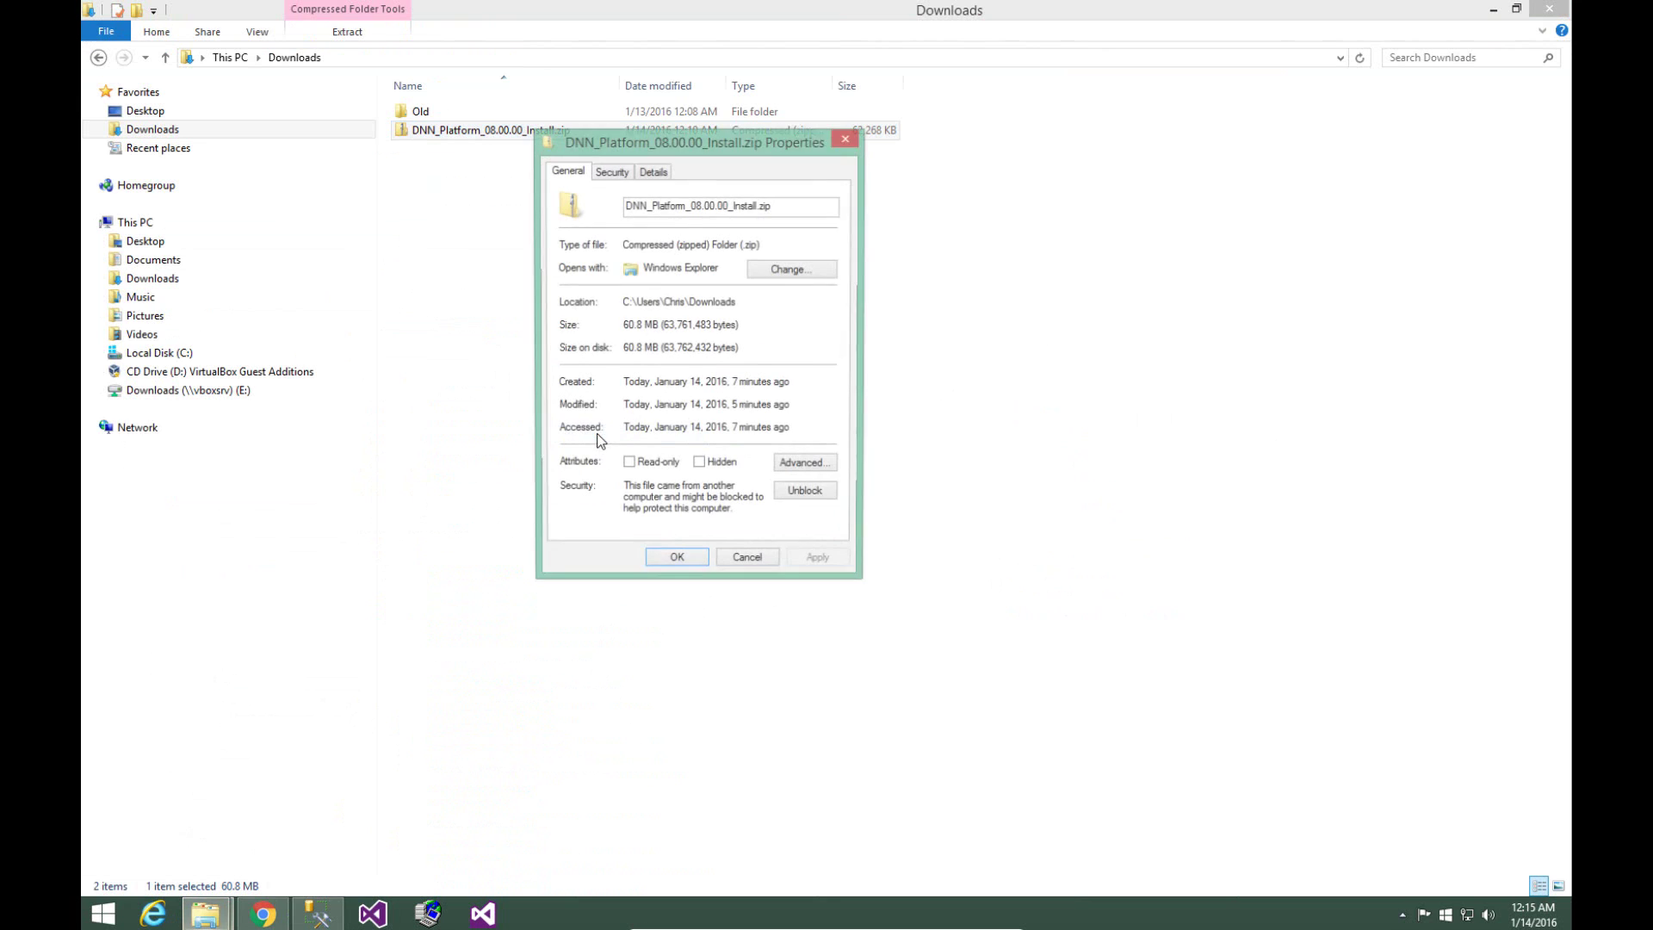
left_click(818, 497)
left_click(677, 561)
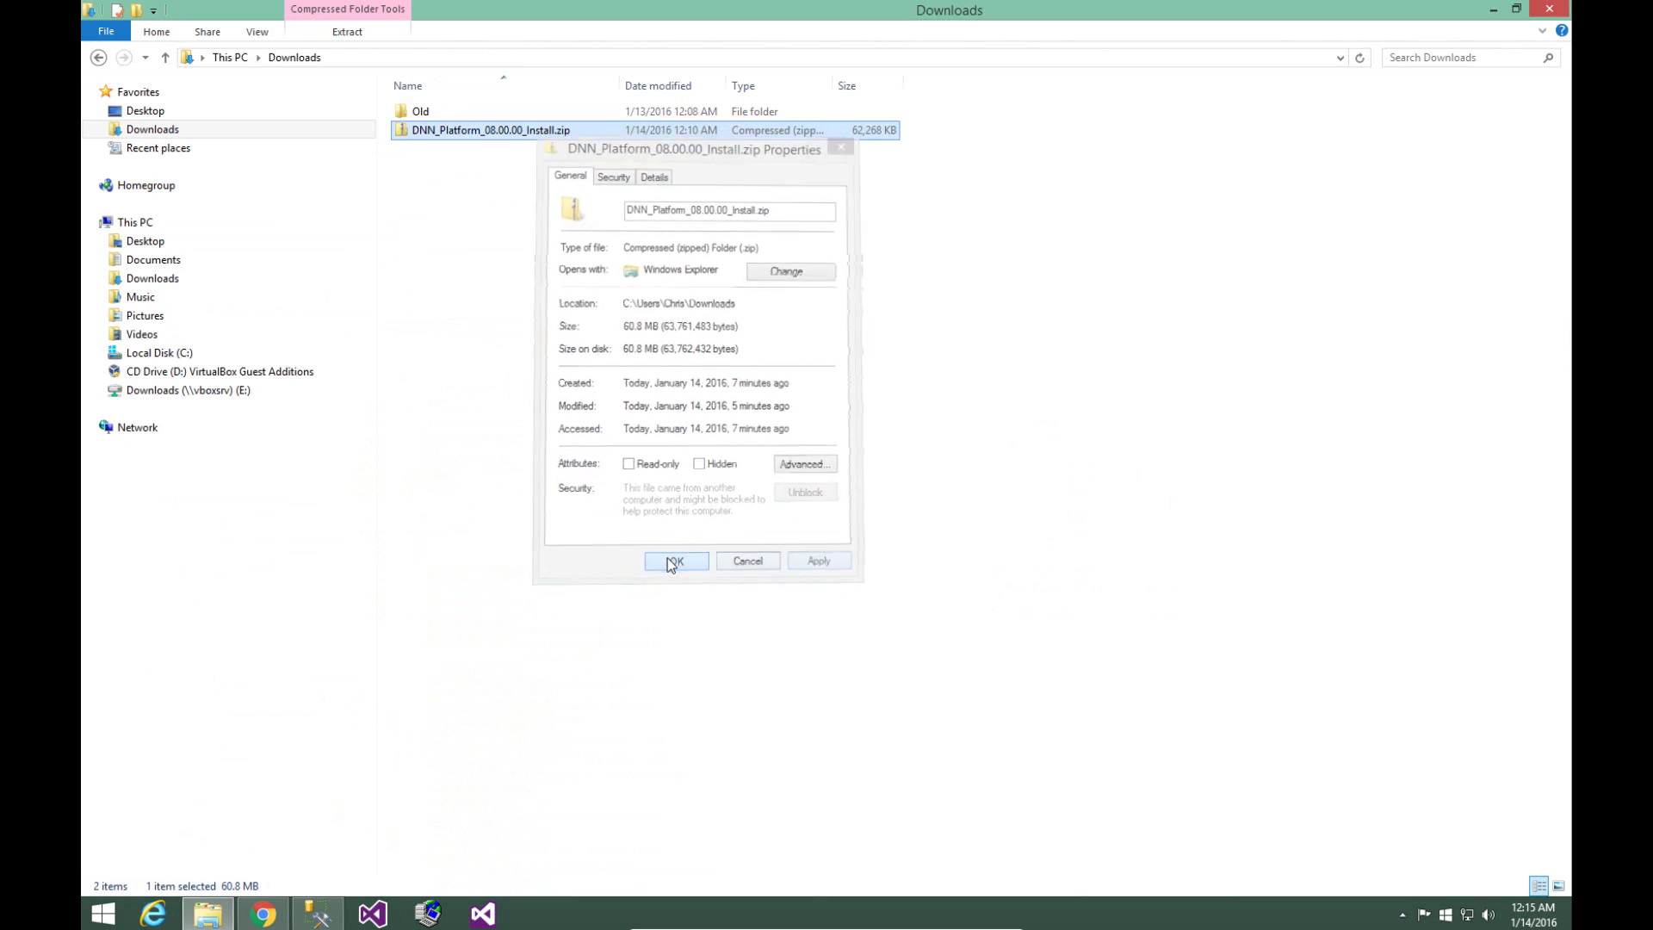
- Extract the zip into DNN_Platform_08.00.00_Install and open a second Explorer window on This PC
right_click(446, 128)
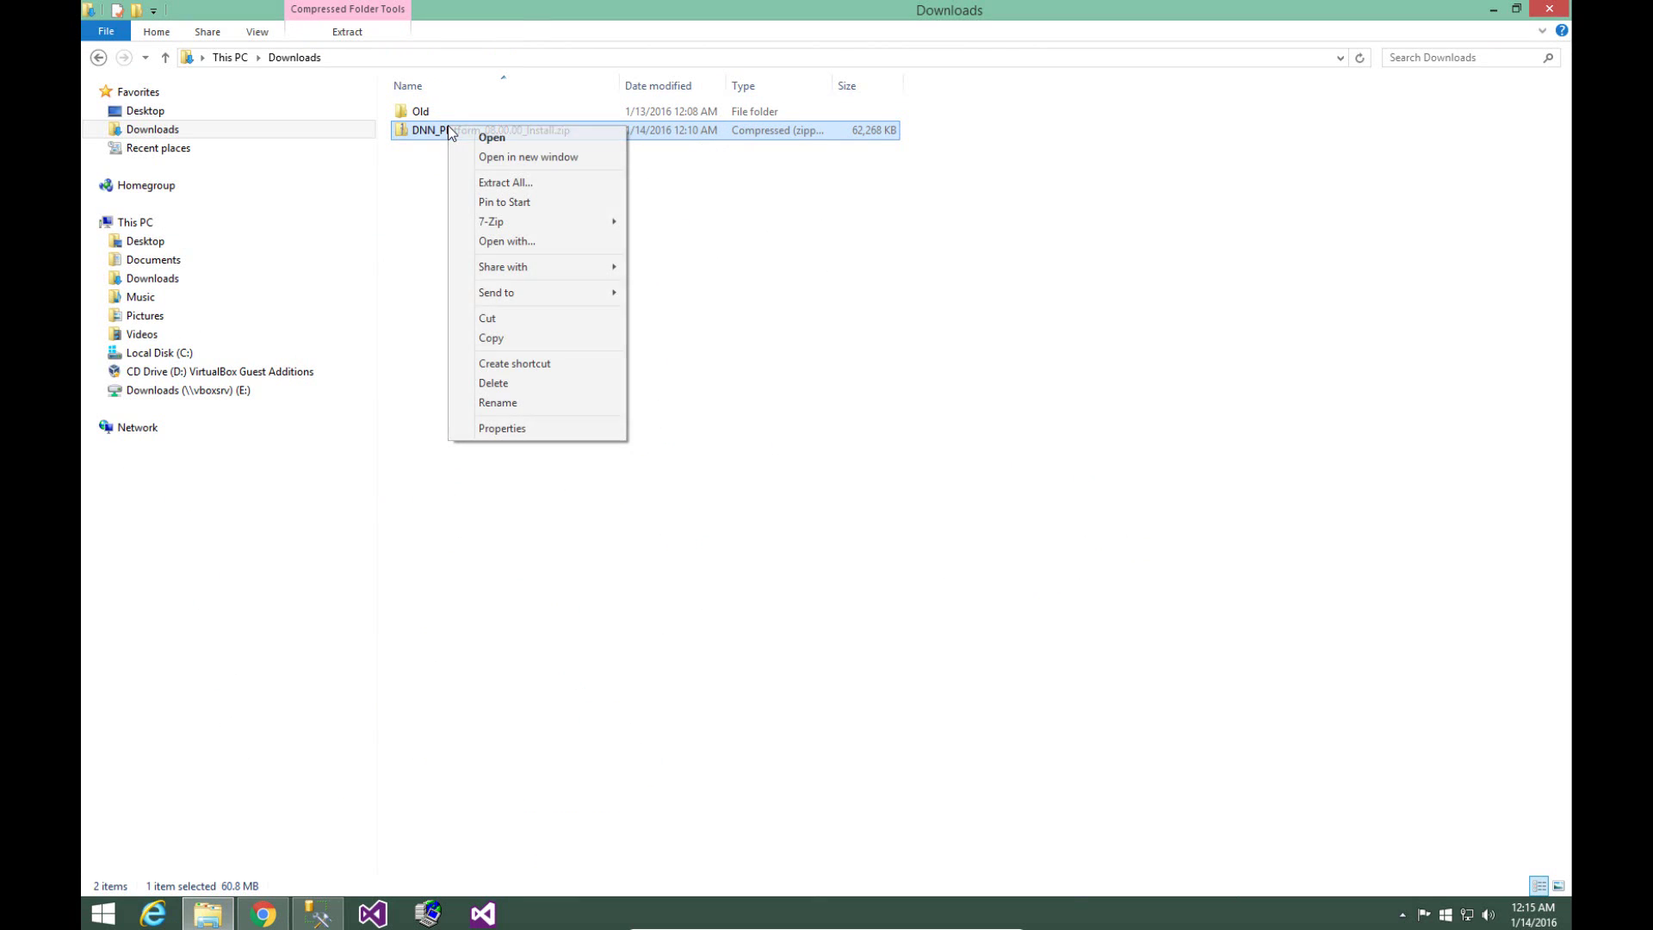
left_click(499, 182)
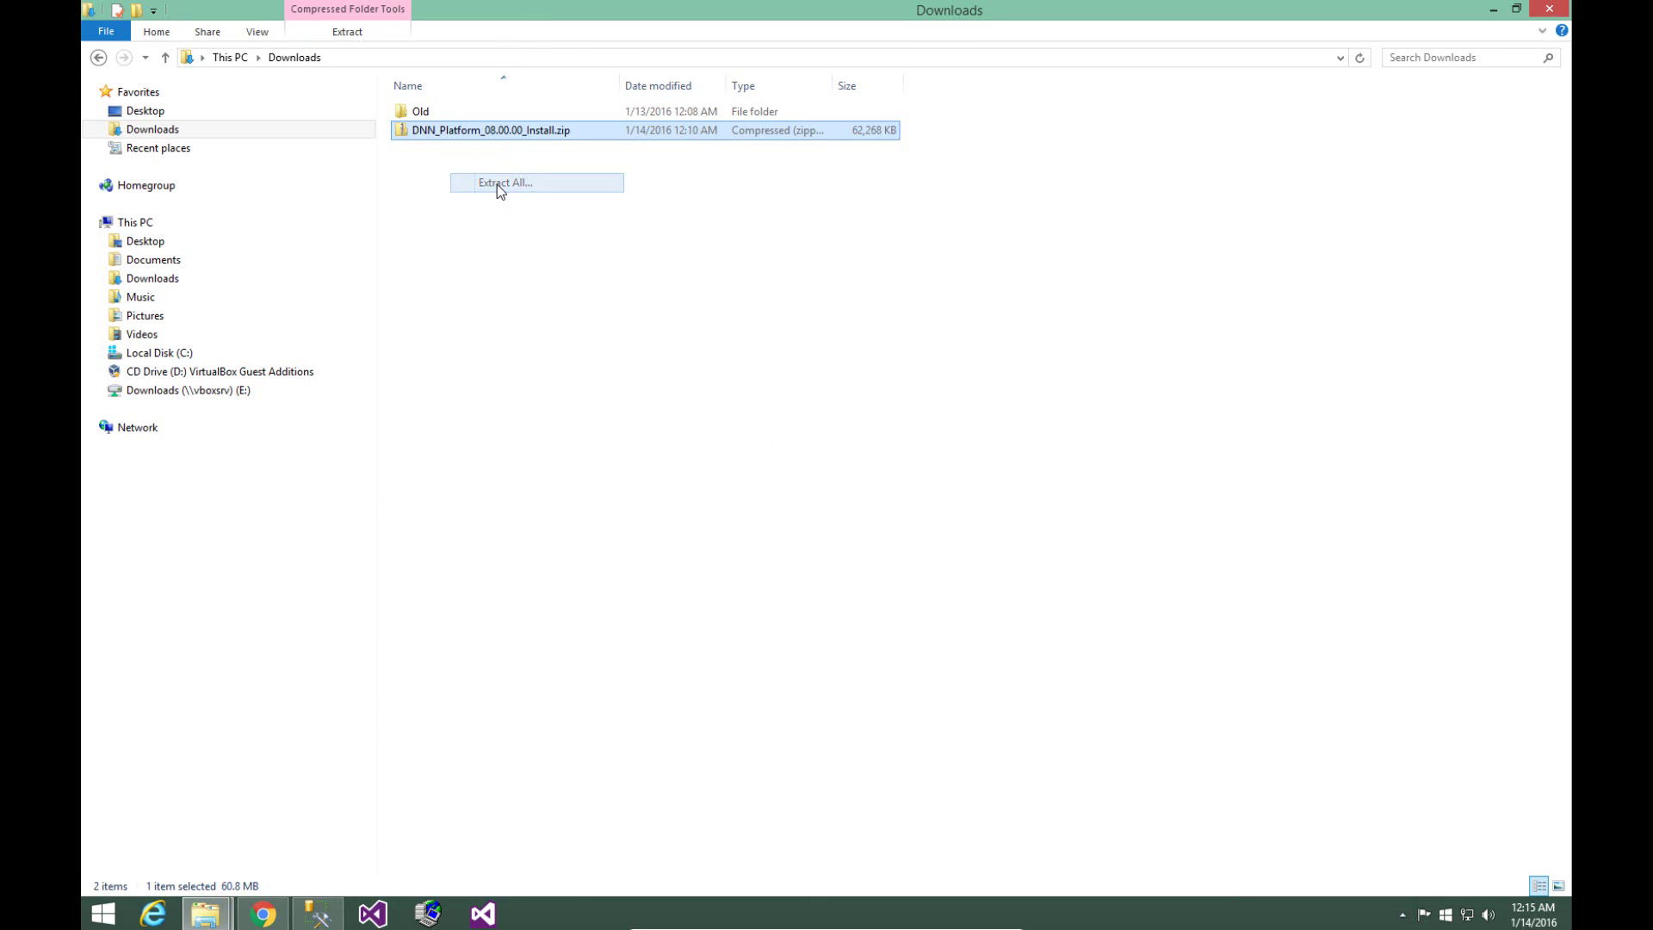
left_click(1002, 633)
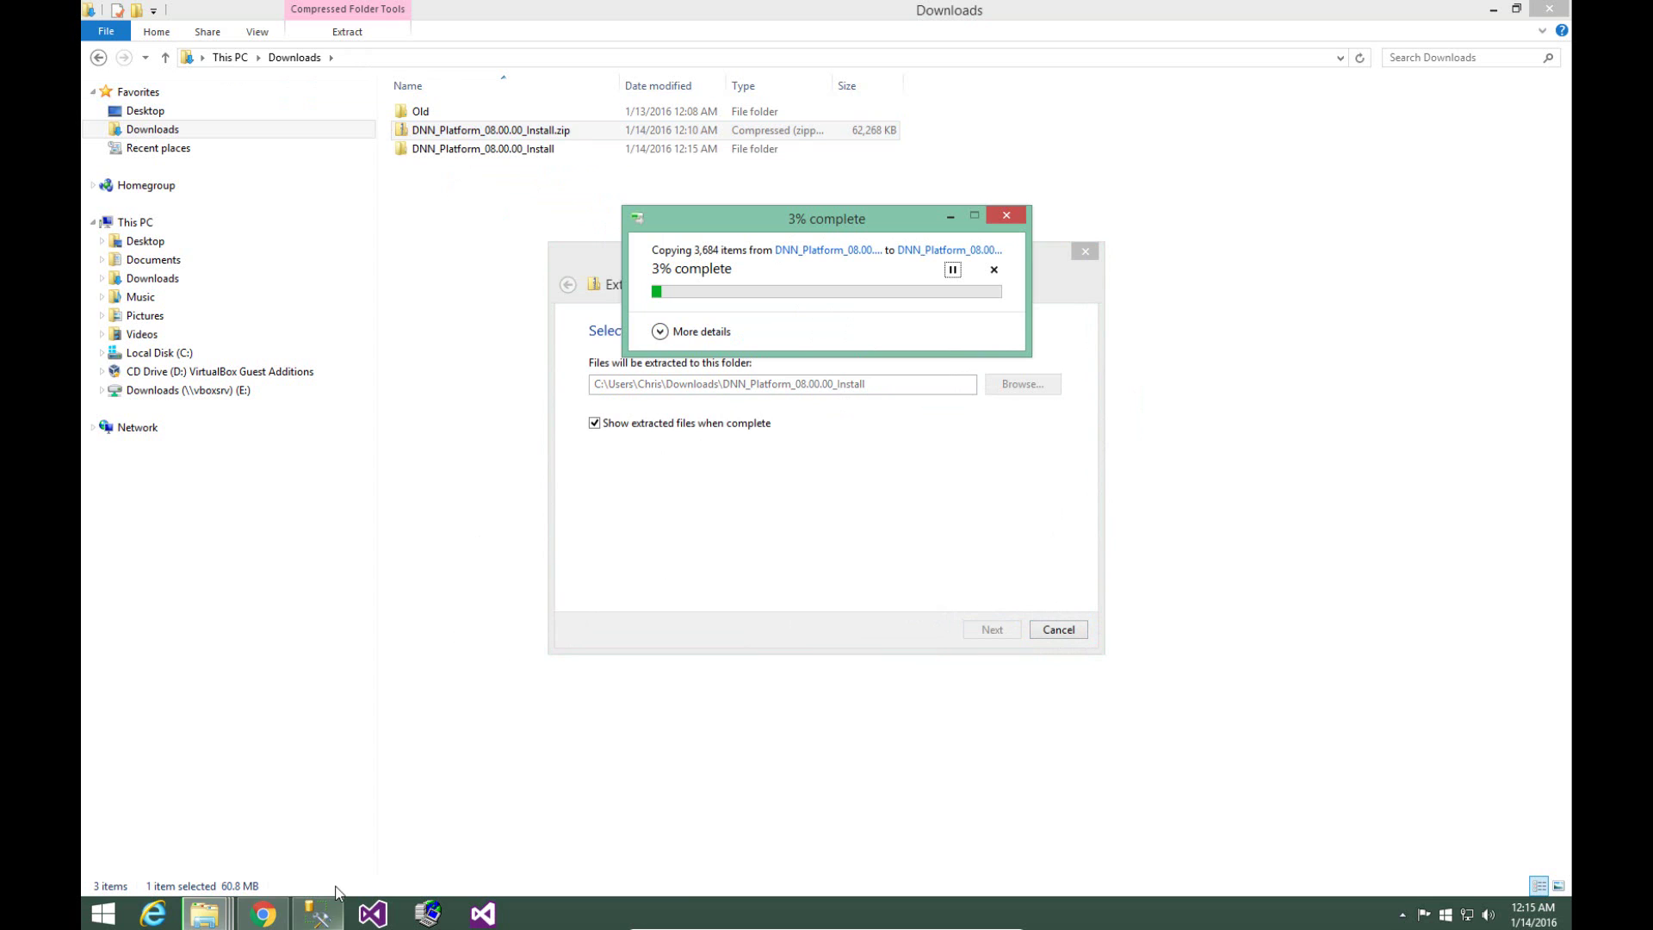
mouse_move(205, 923)
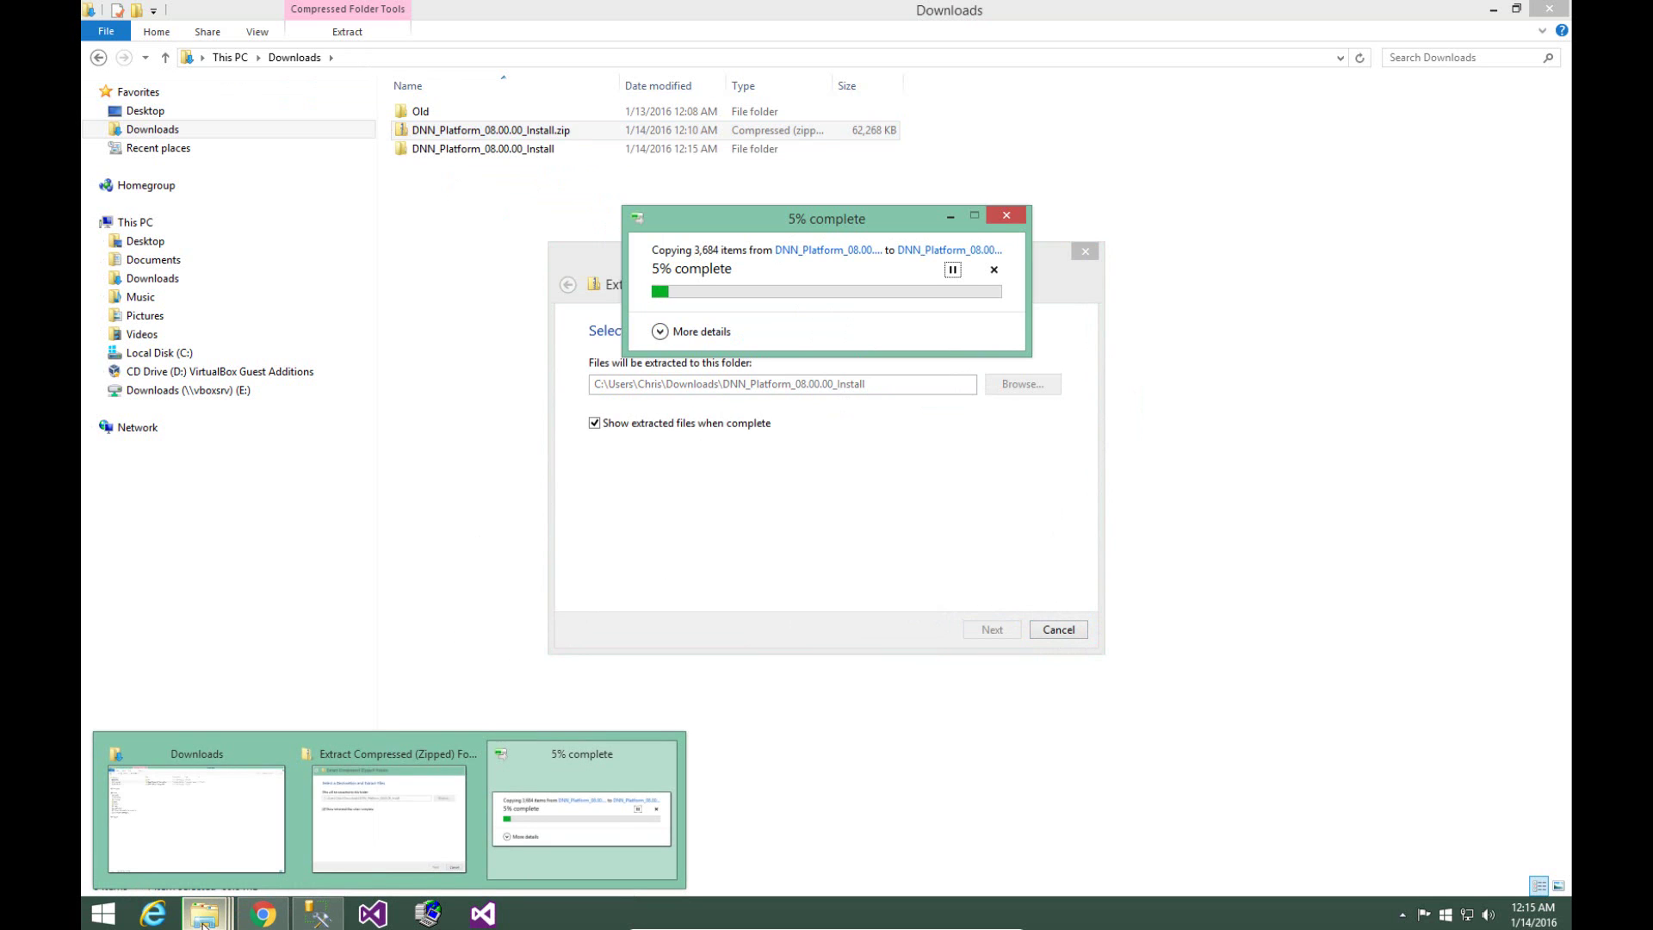
middle_click(205, 924)
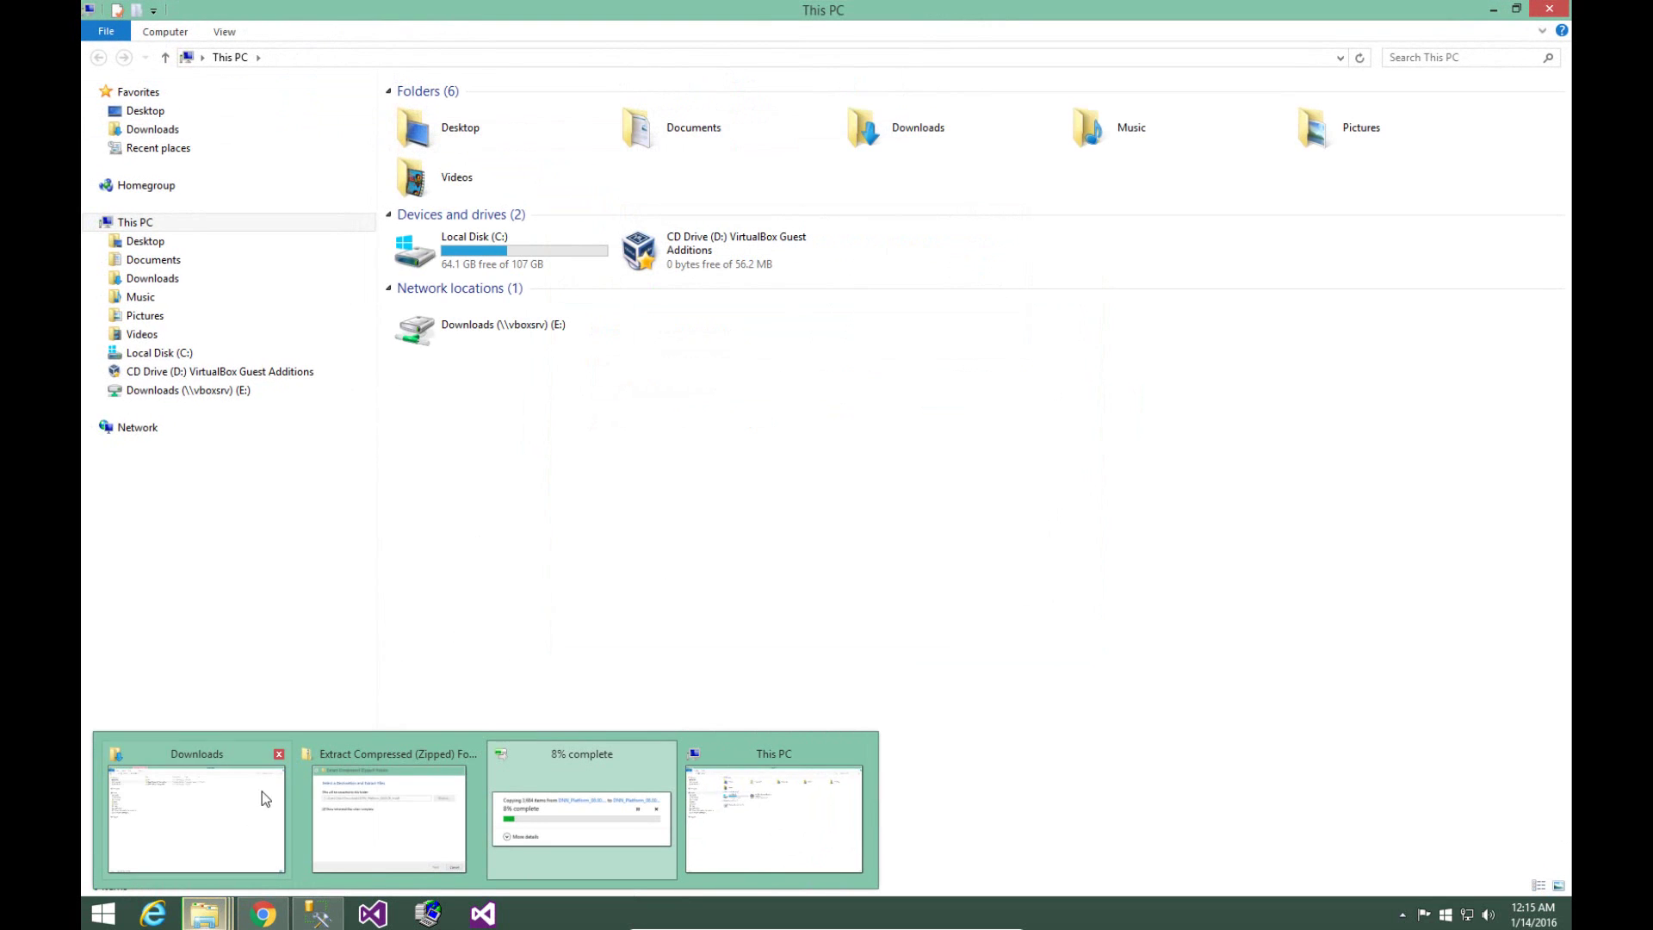
- Make a new folder named dnndev.me under C:\websites and open it
double_click(503, 263)
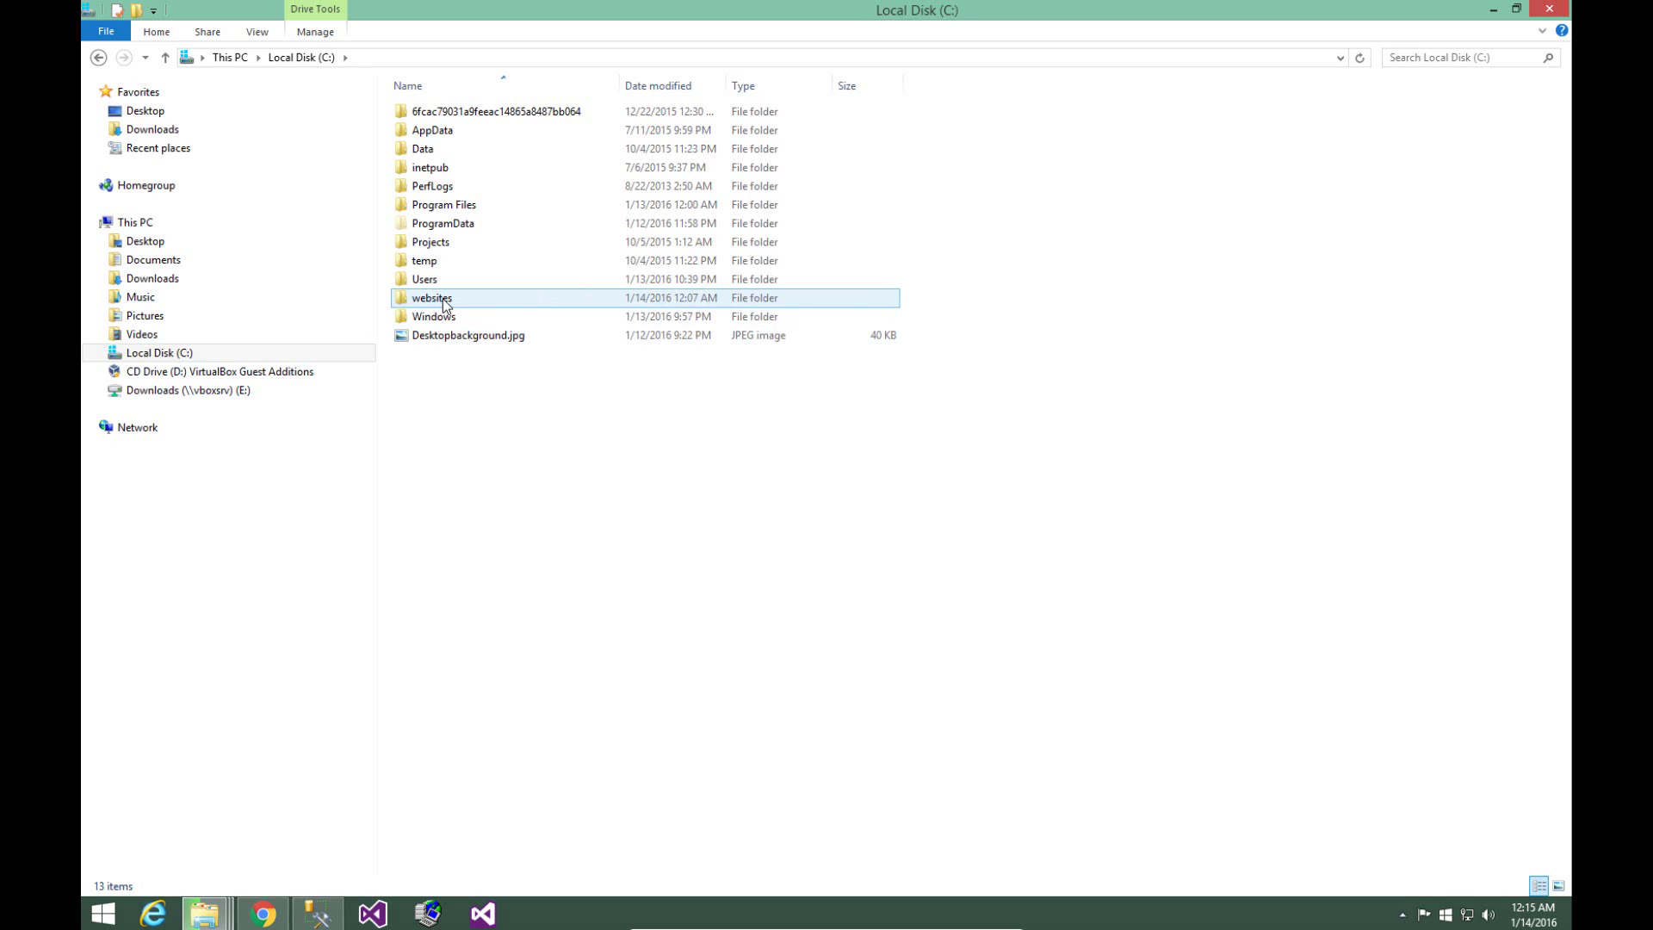
double_click(442, 298)
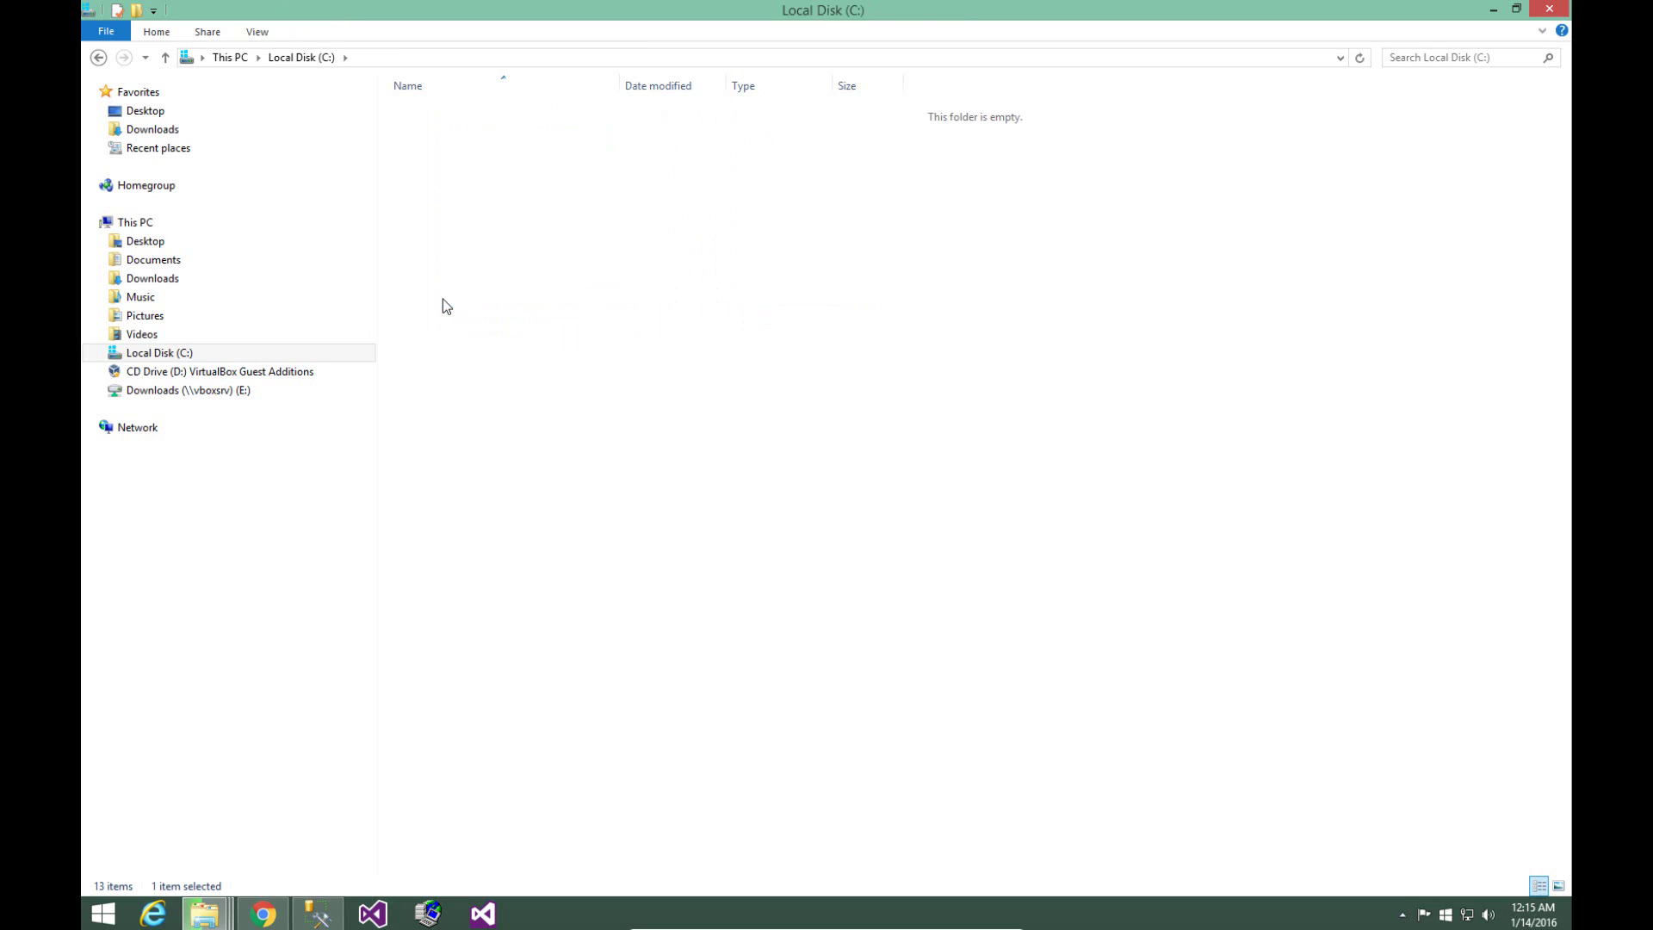
right_click(478, 238)
mouse_move(560, 432)
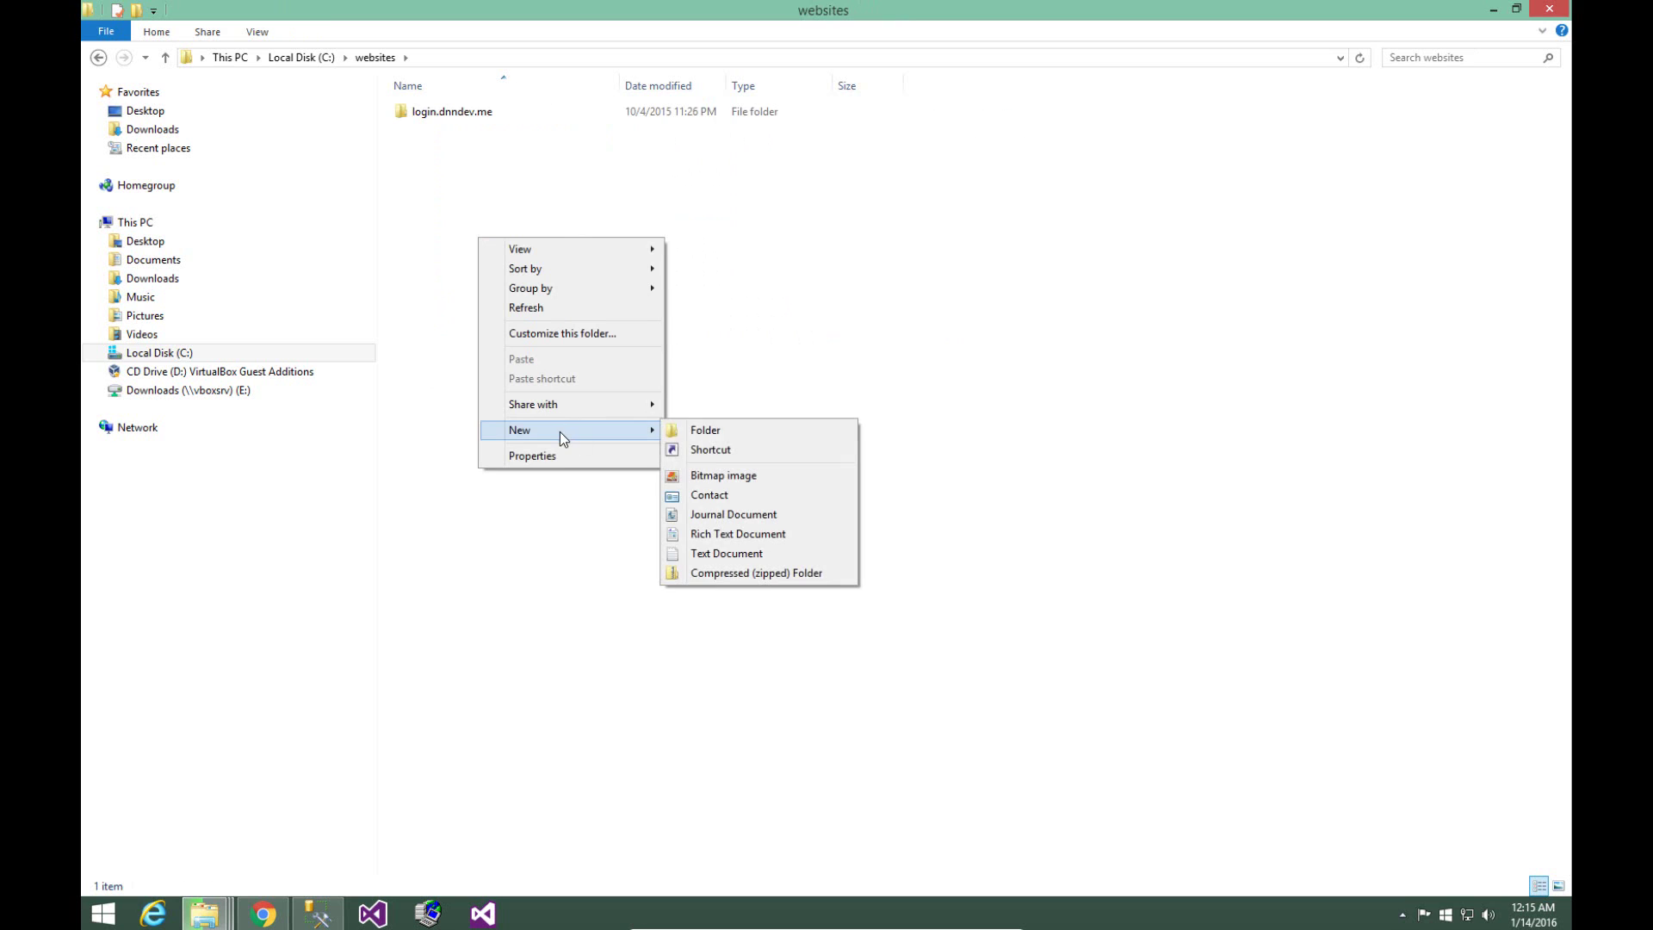
left_click(710, 433)
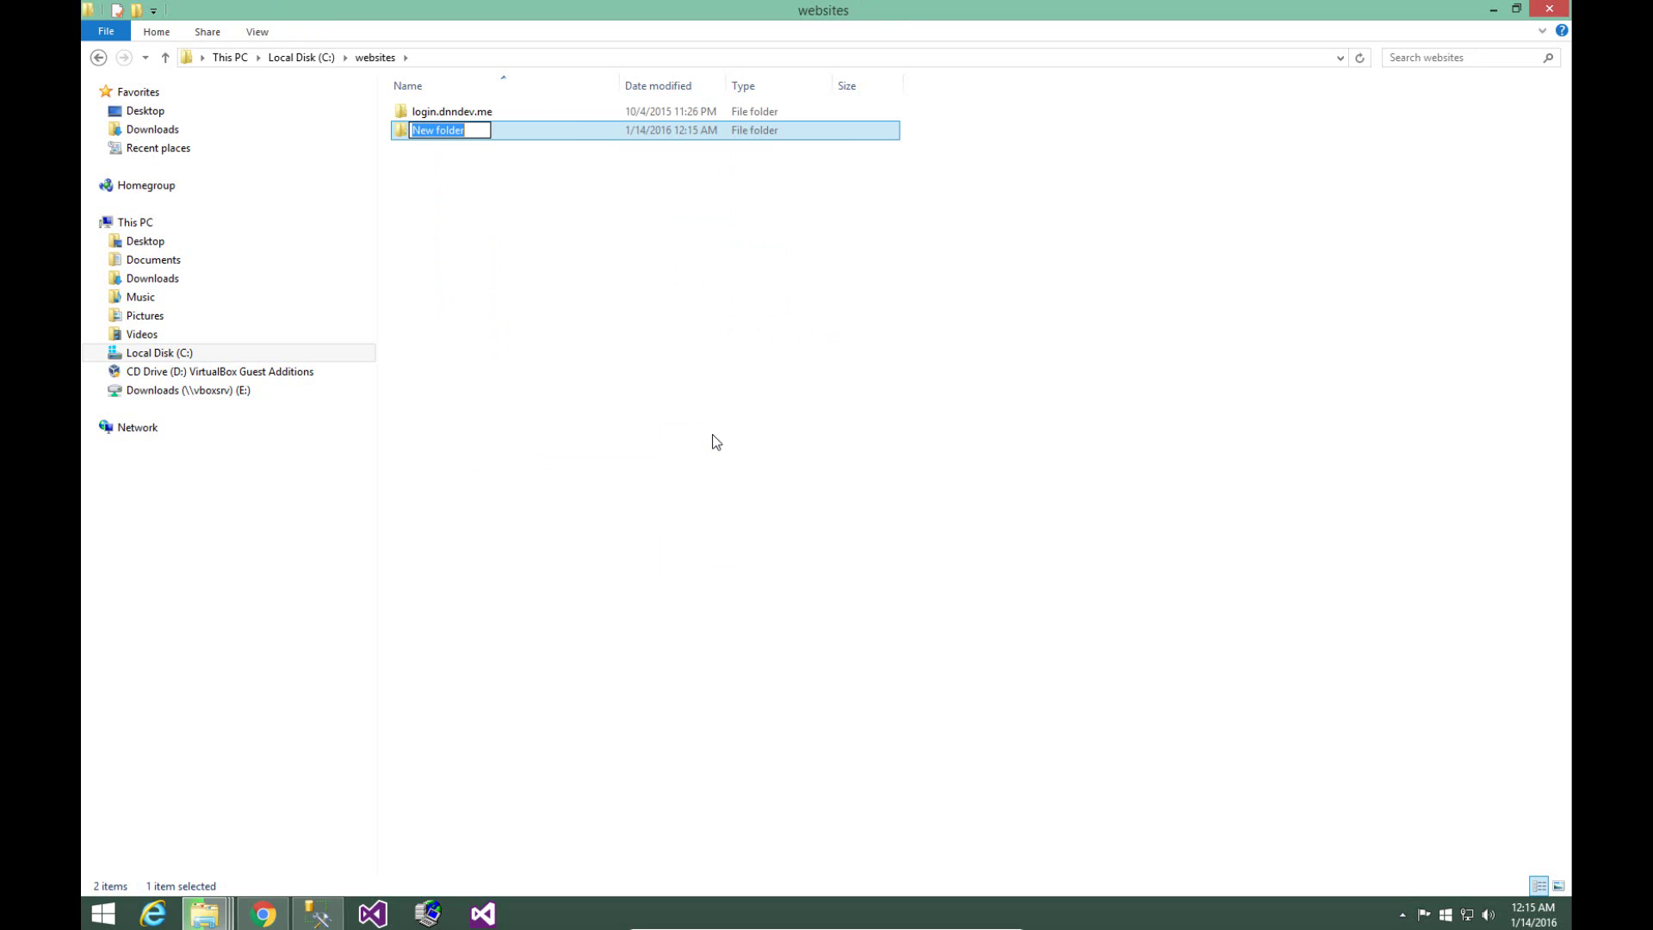
type("dnndev.me")
key("Return")
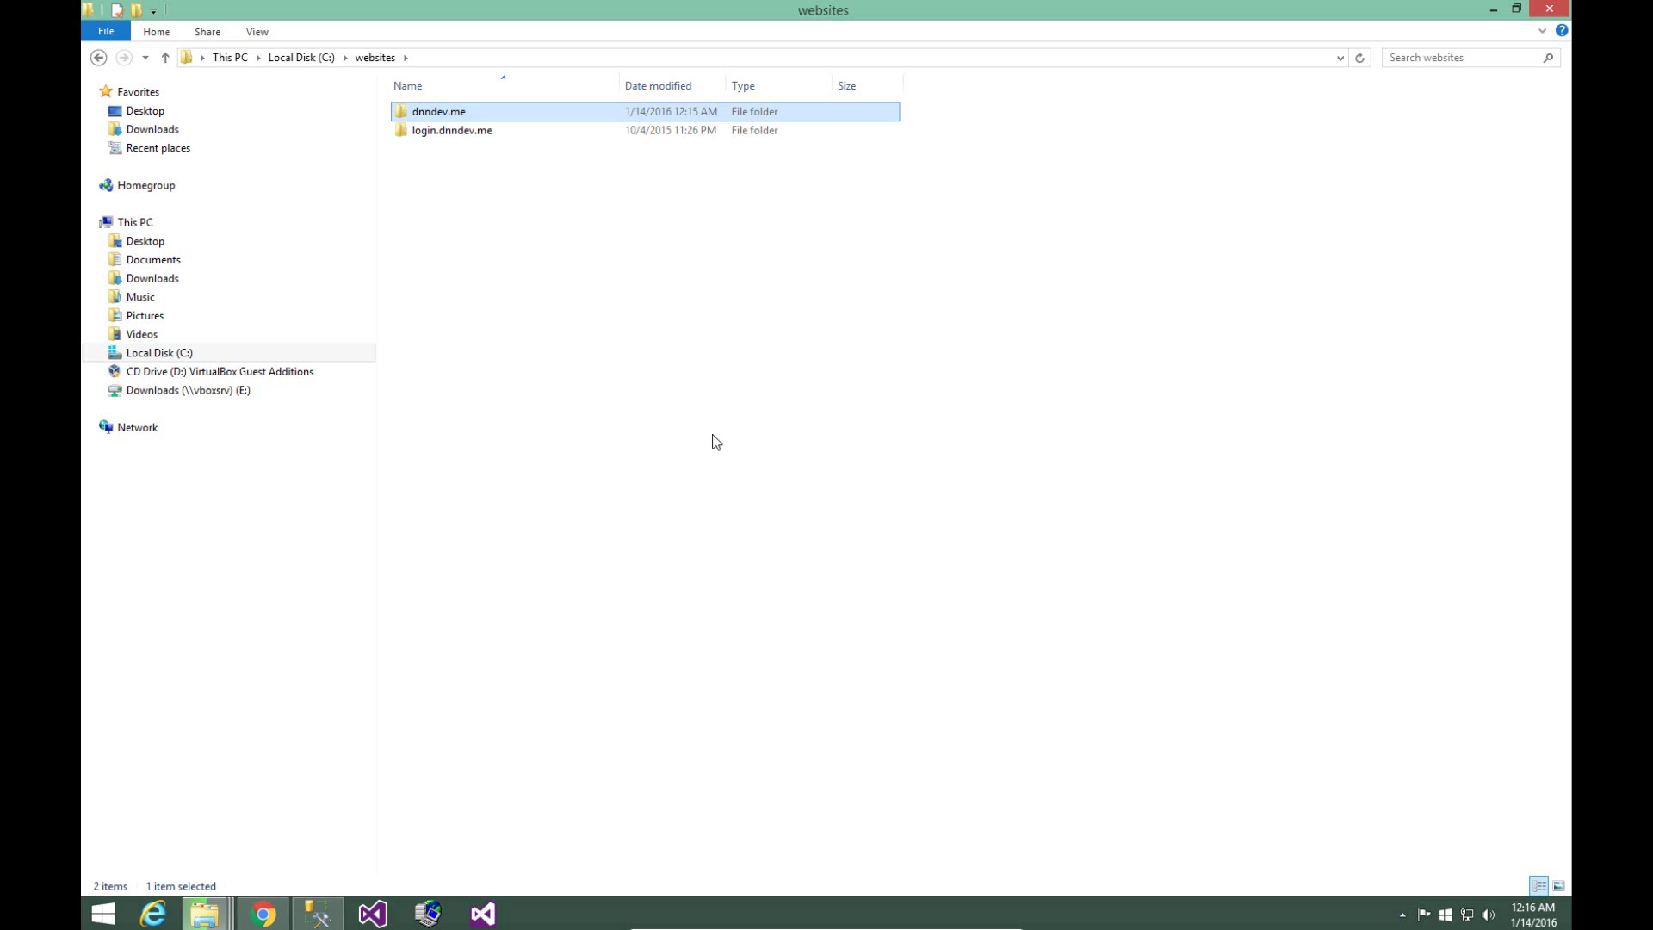
key("Return")
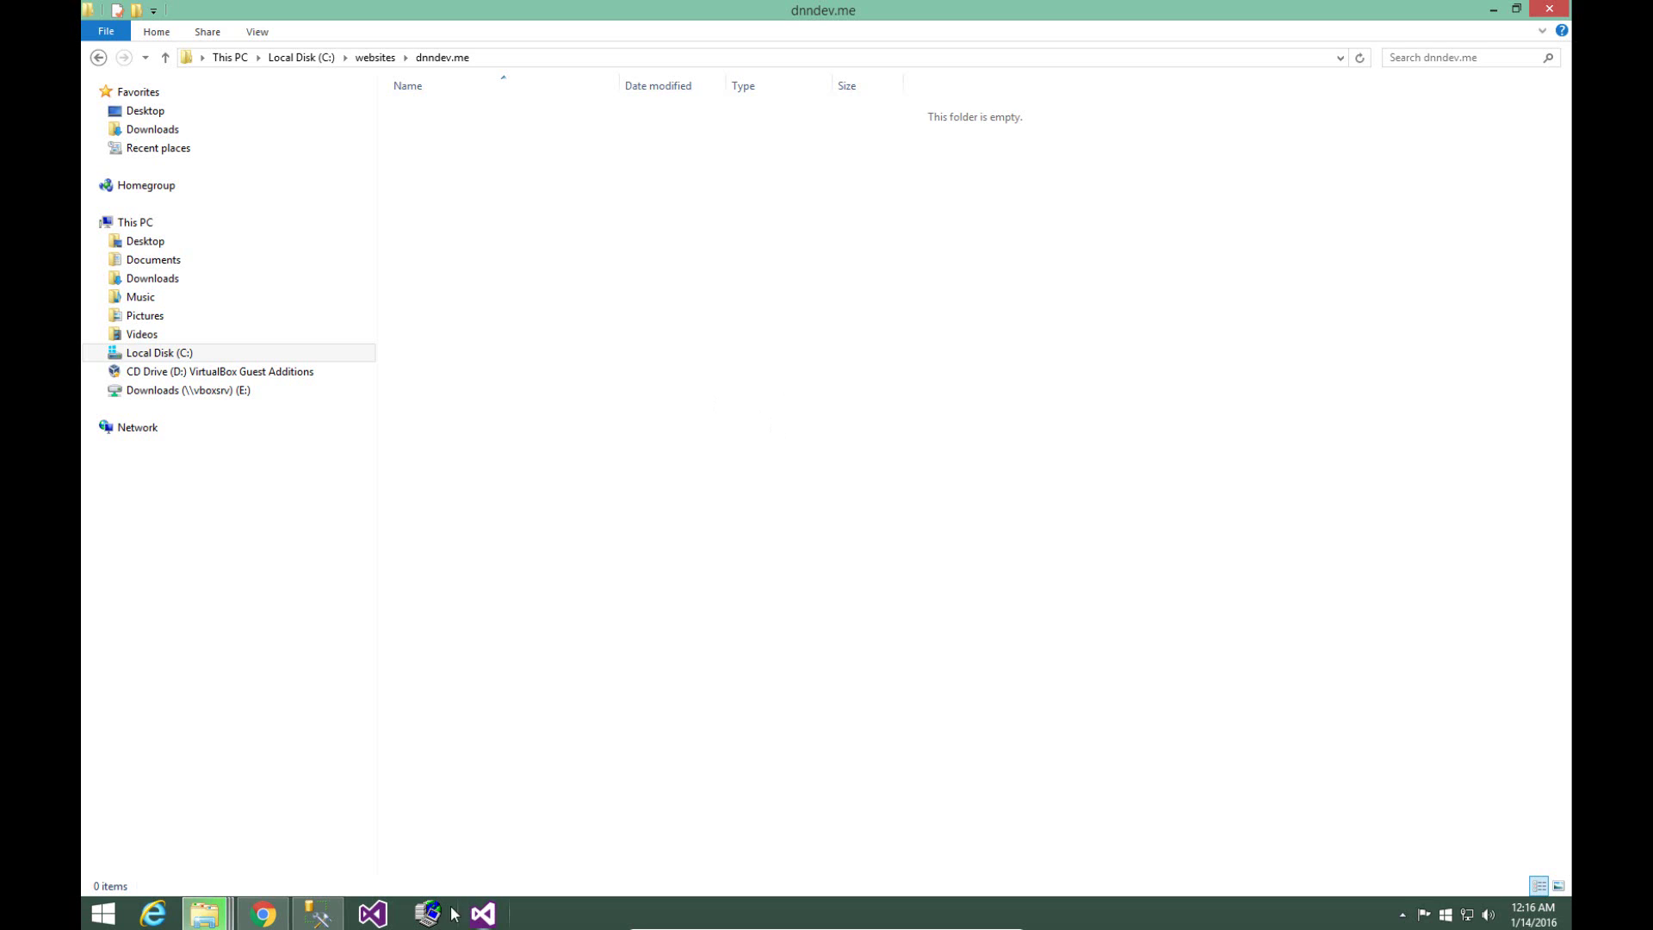
- Copy all 31 items from DNN_Platform_08.00.00_Install and paste them into C:\websites\dnndev.me
left_click(205, 914)
left_click(729, 768)
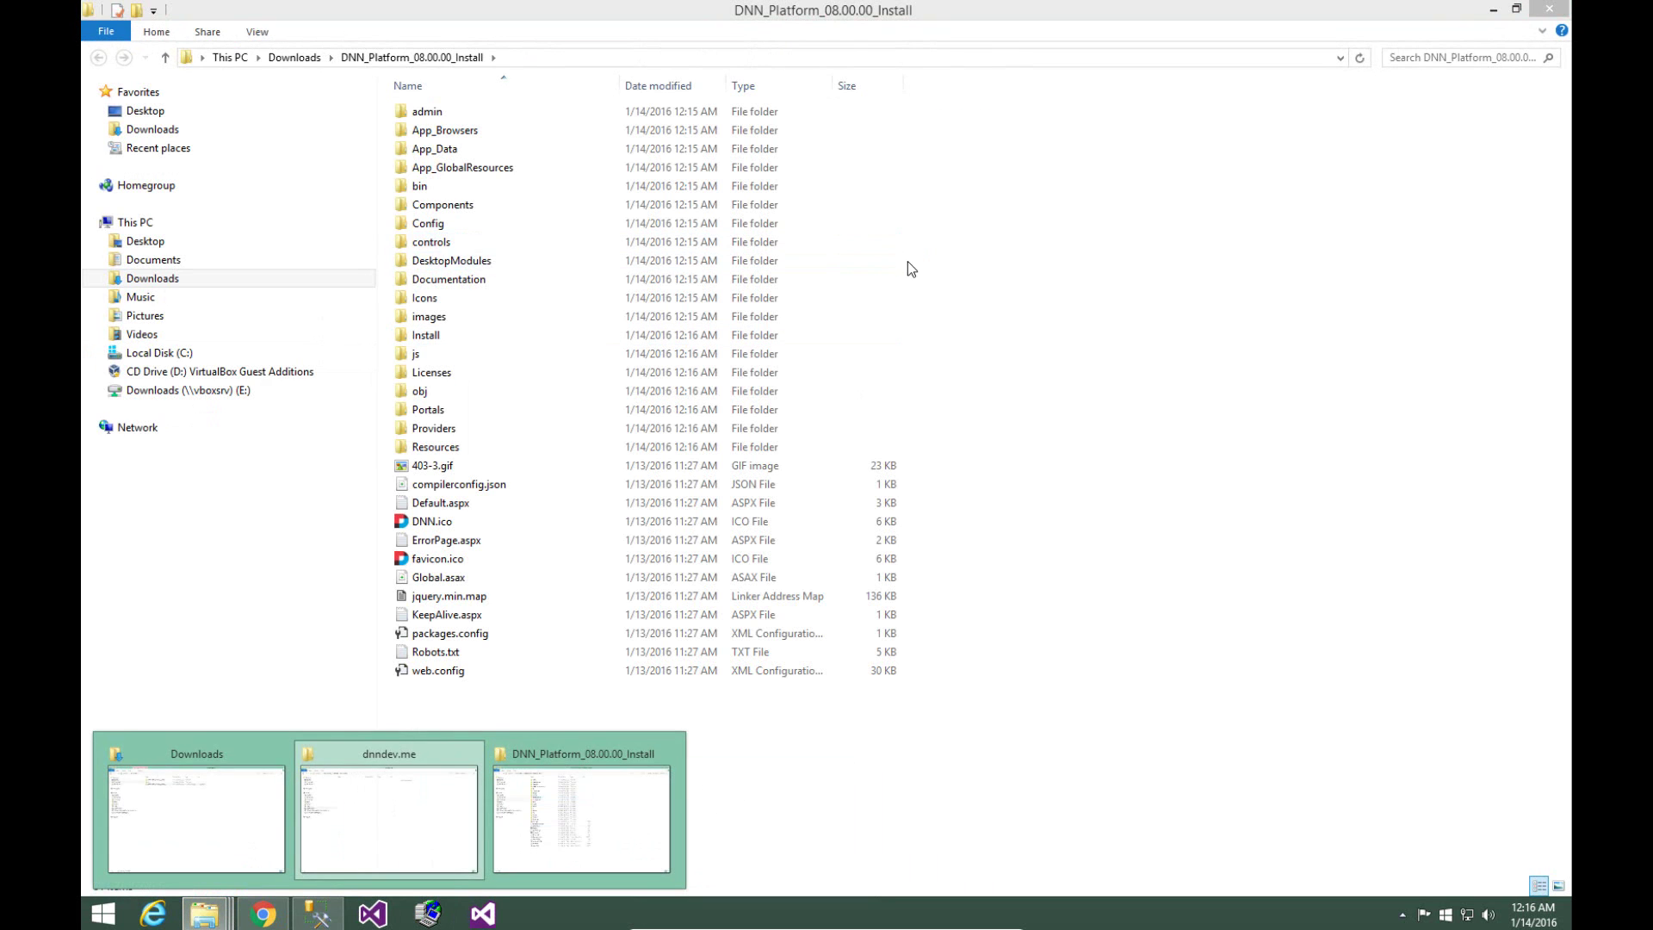
double_click(1087, 9)
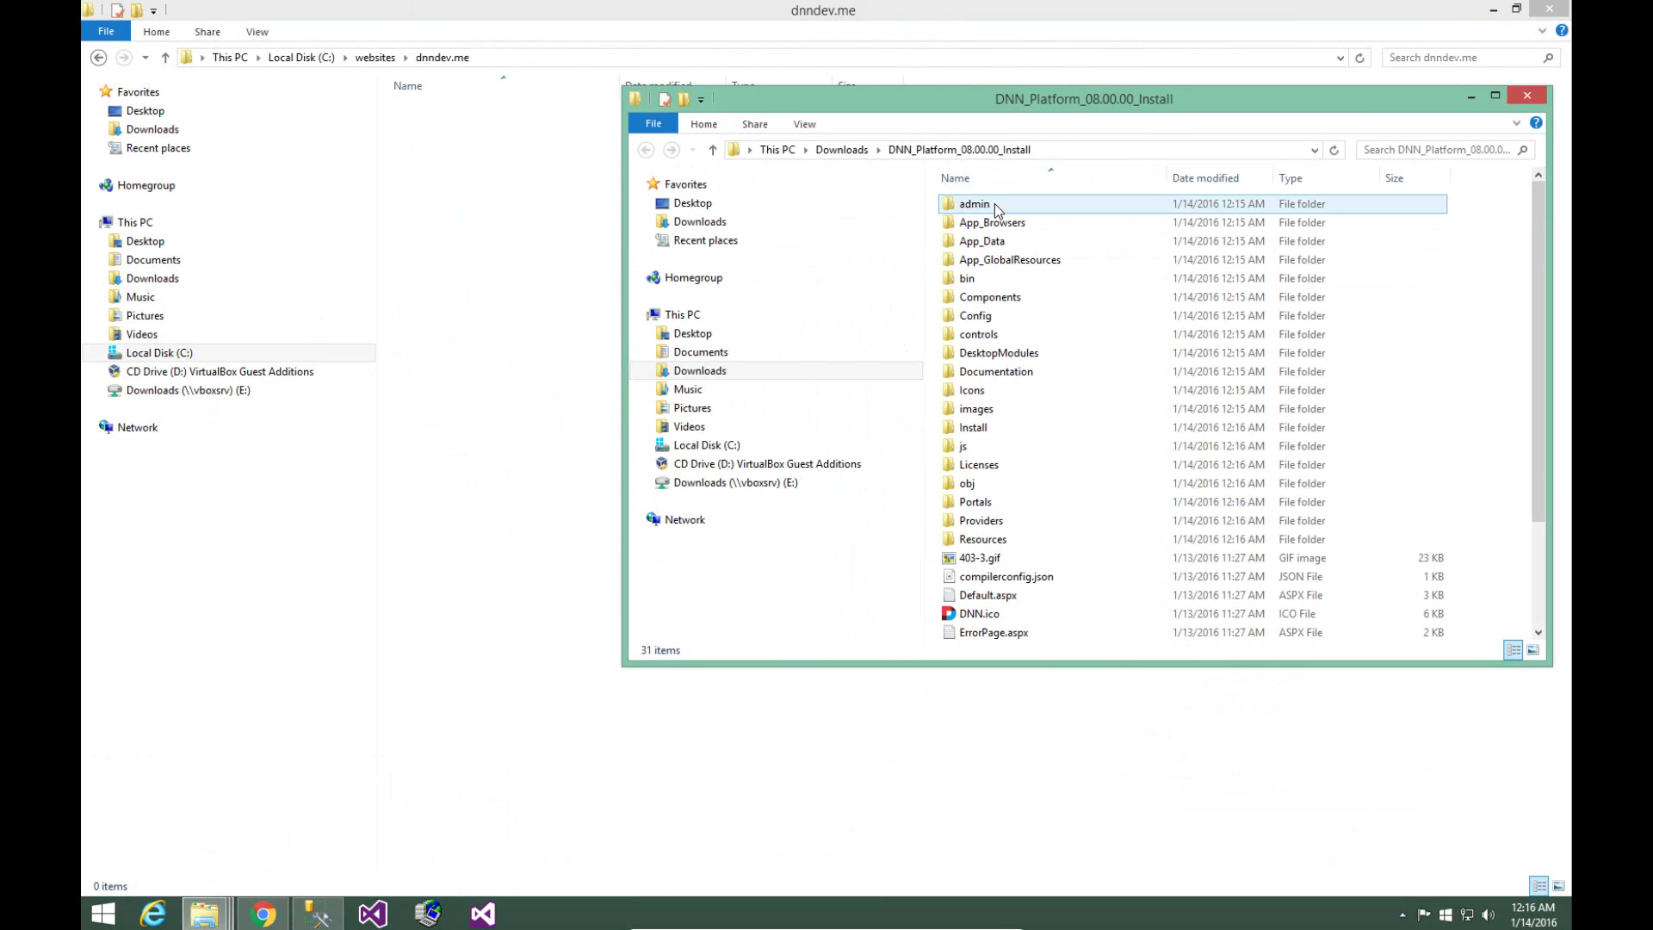
left_click_drag(1077, 111, 1006, 194)
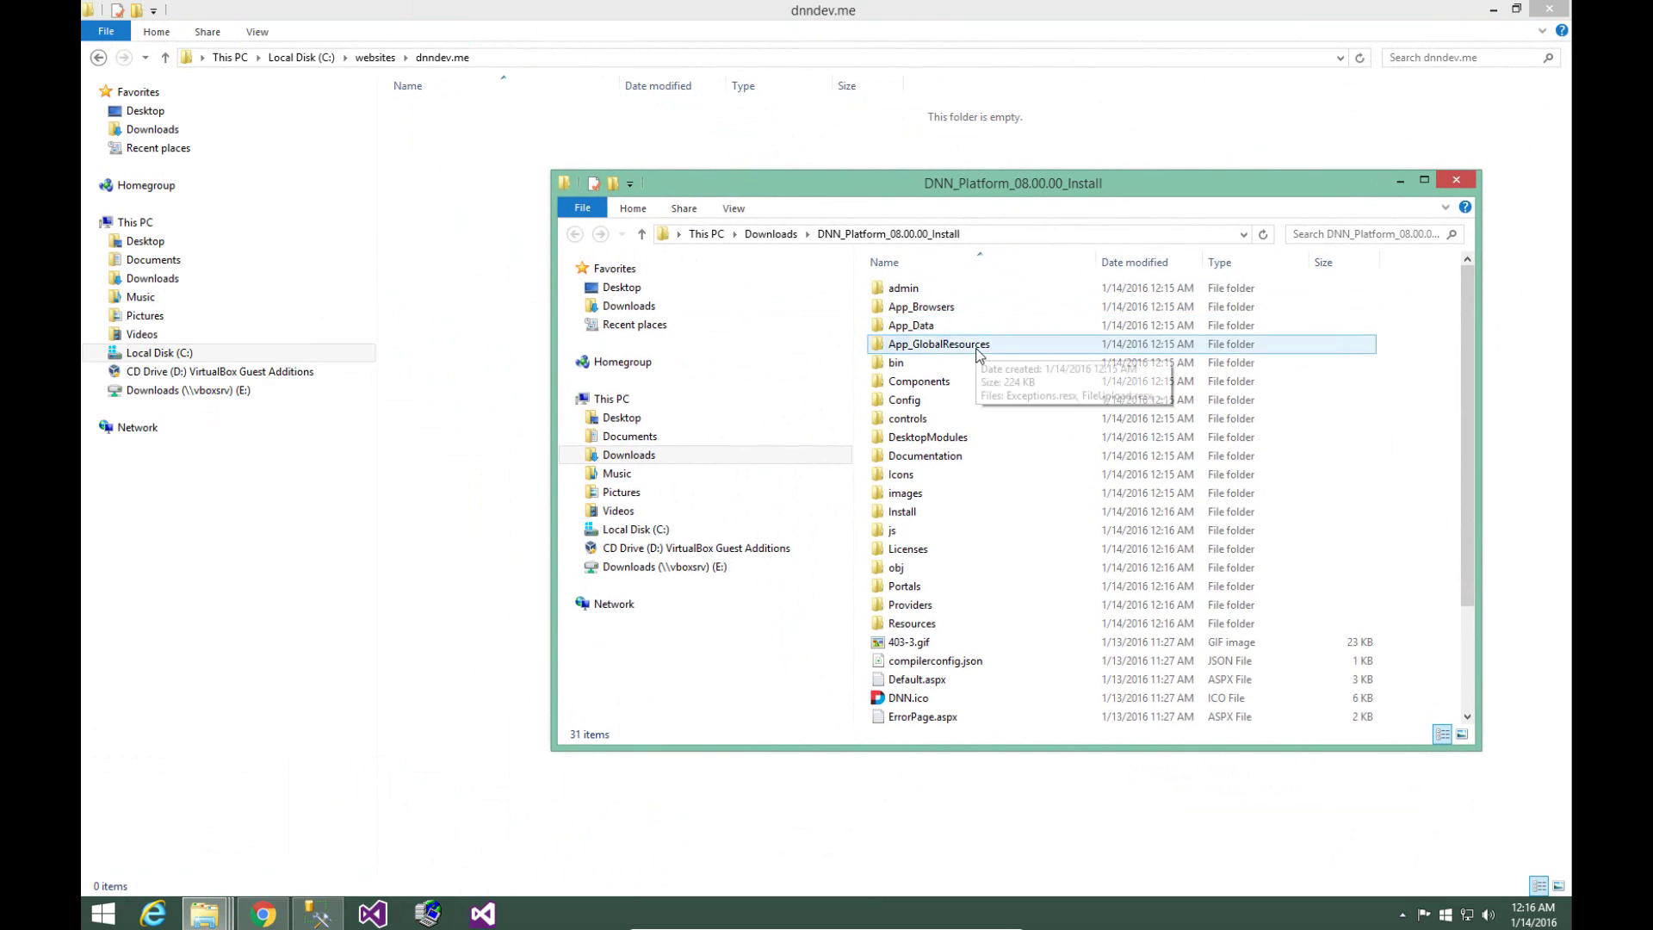
left_click(978, 352)
key("ctrl+a")
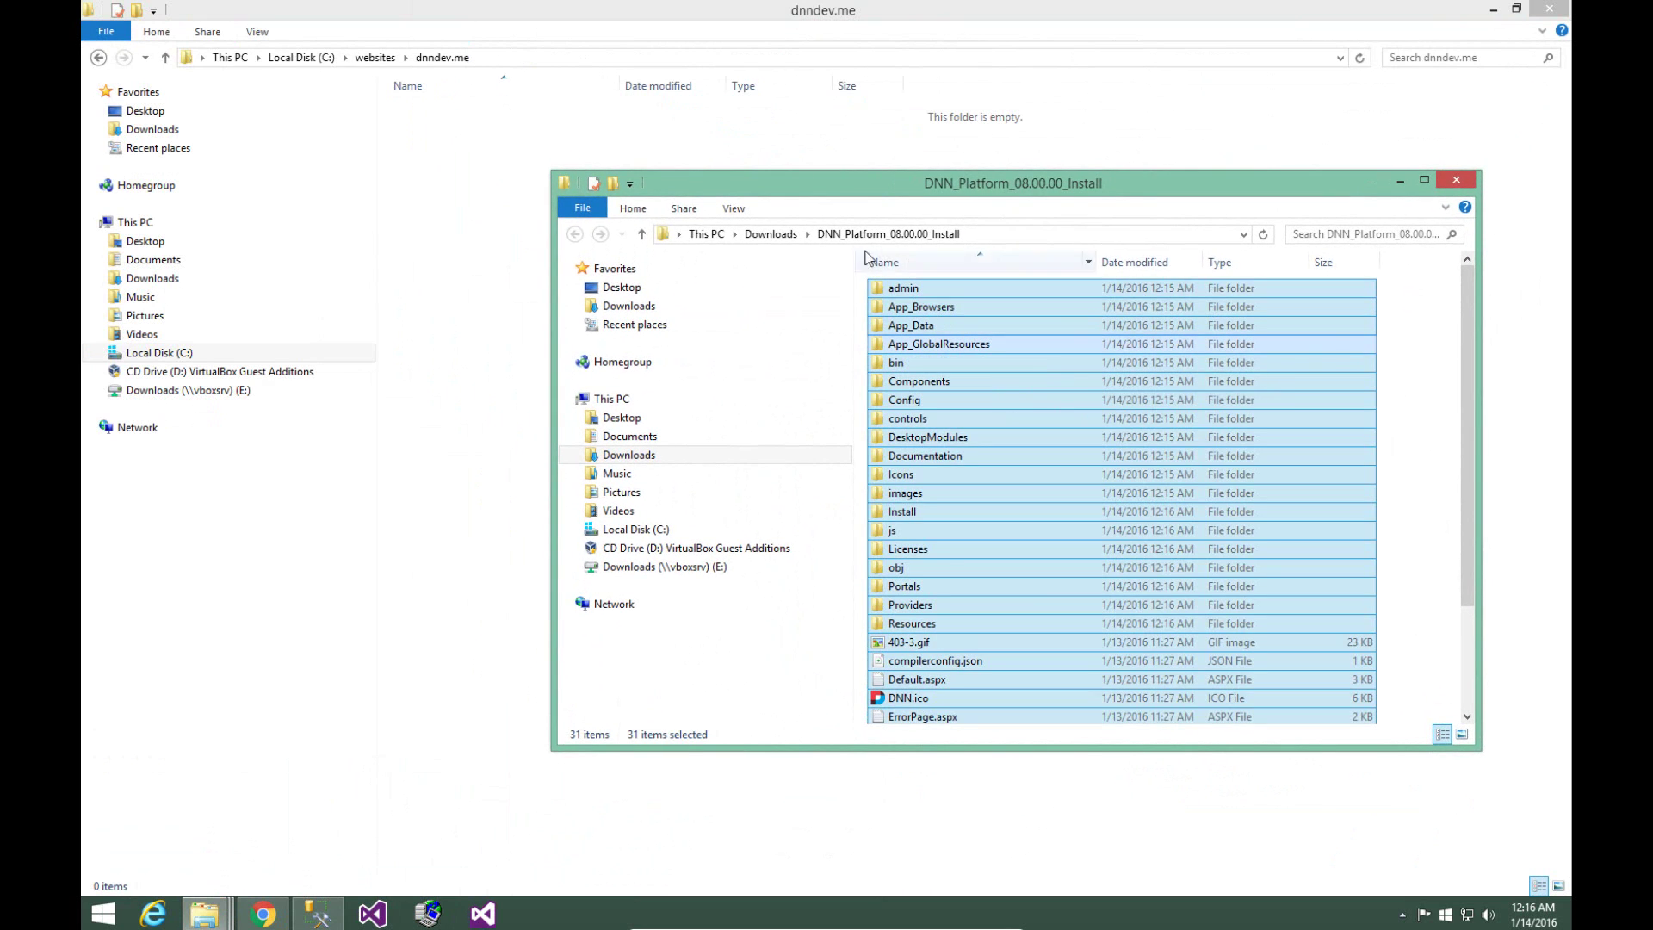
right_click(906, 290)
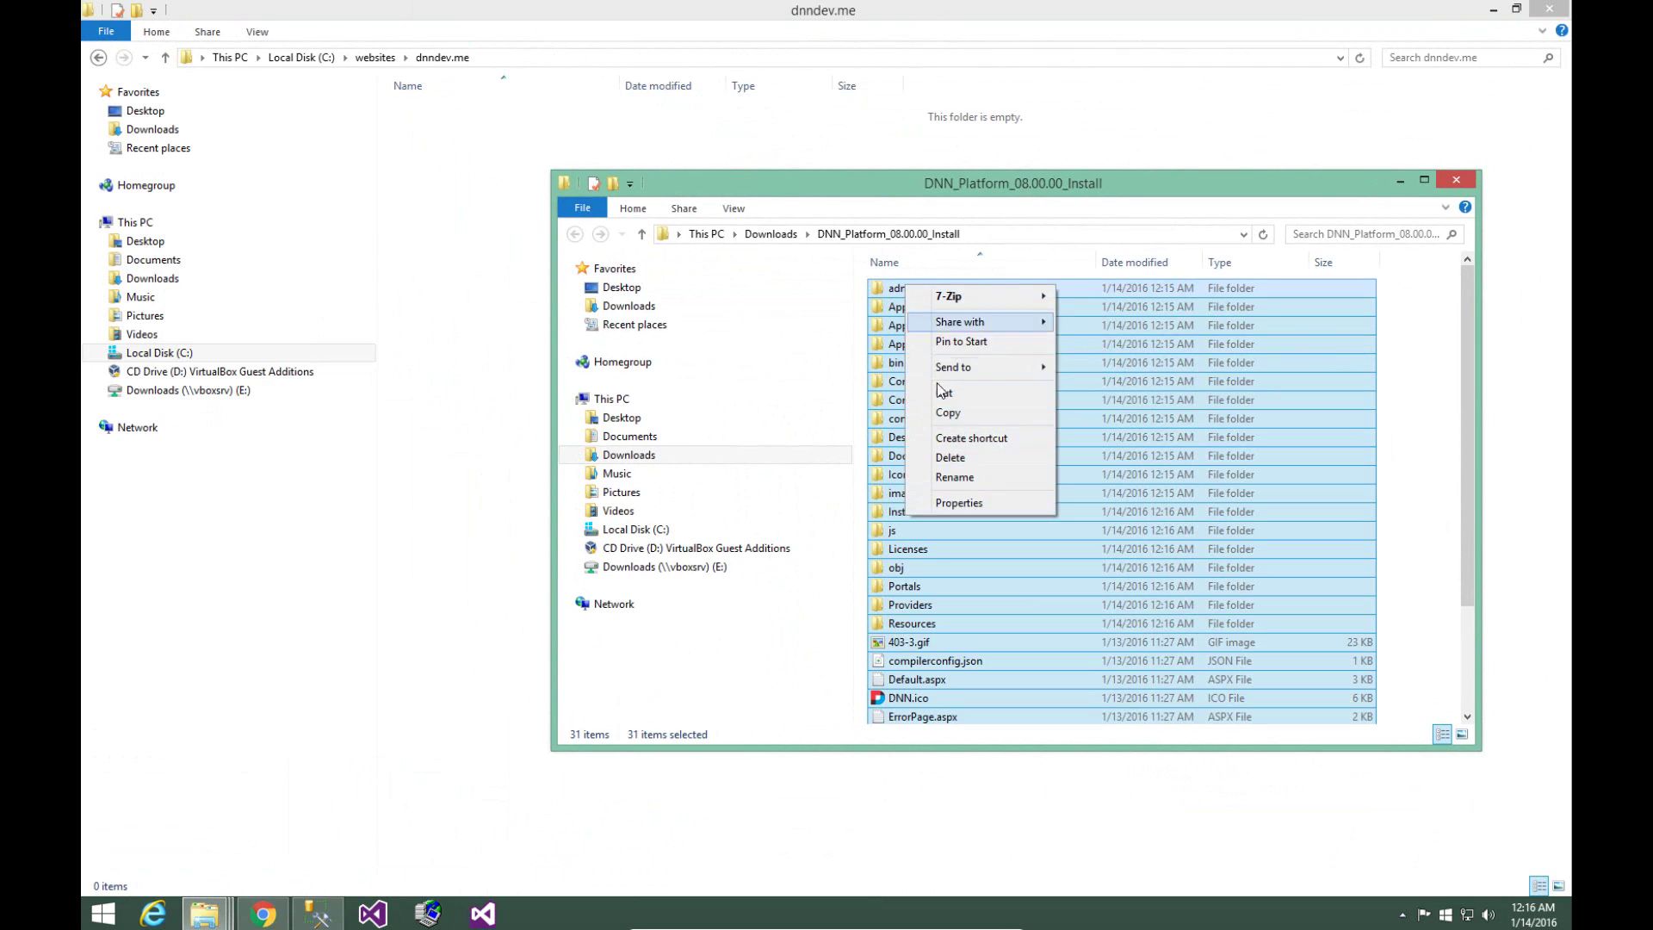
left_click(921, 413)
right_click(485, 228)
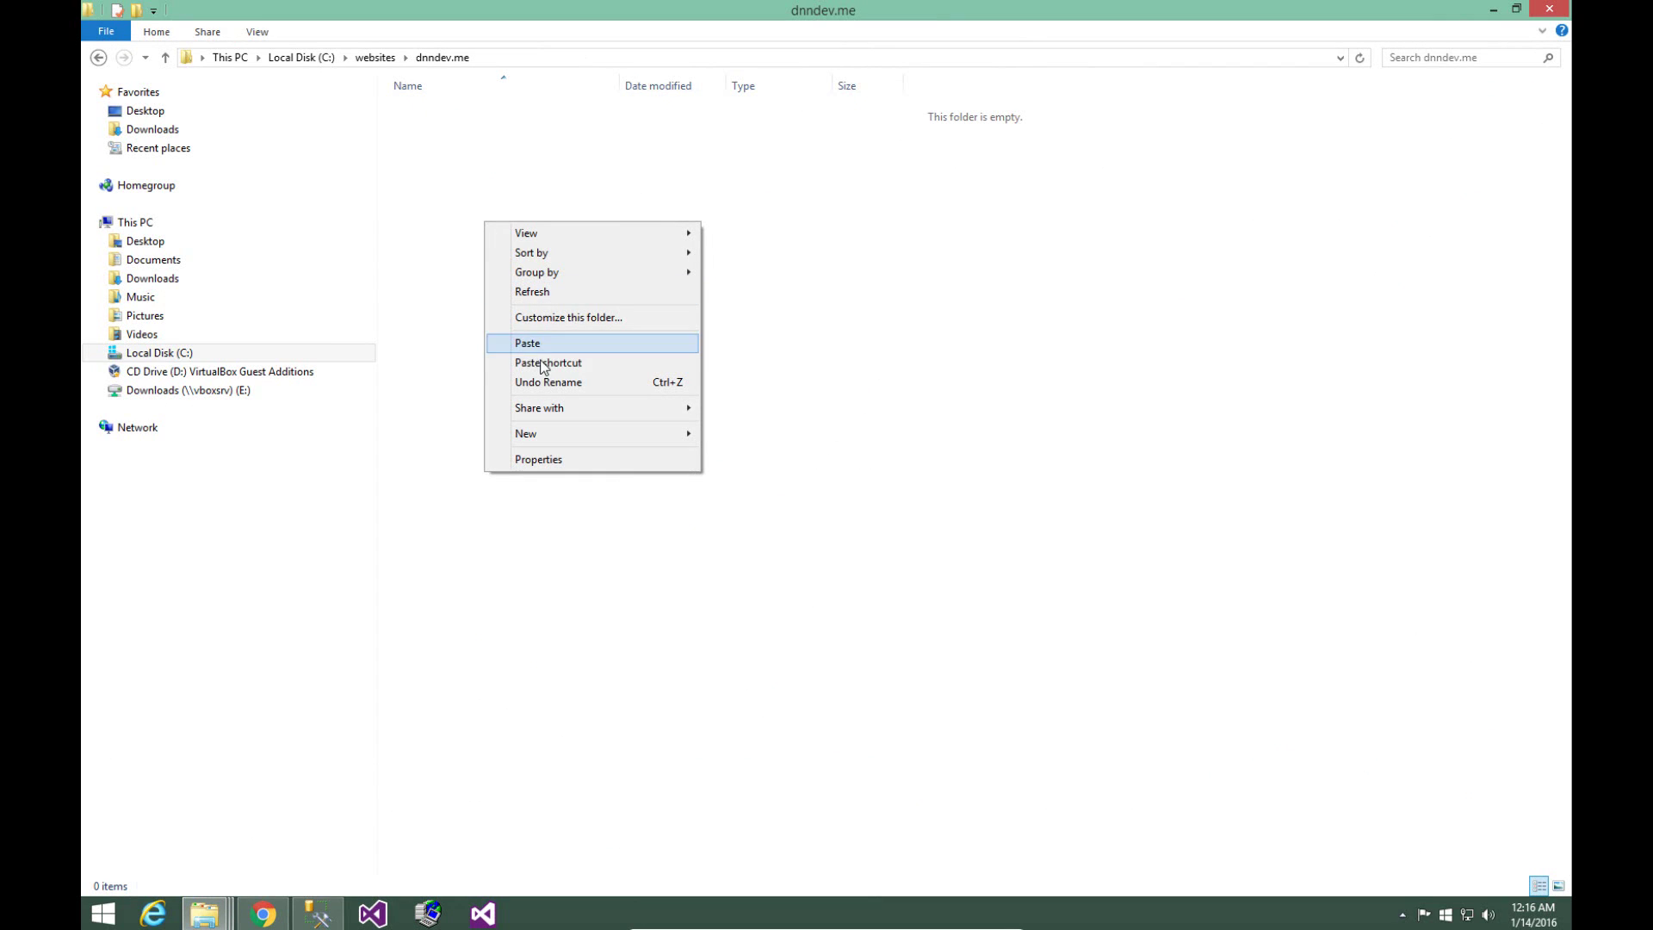
left_click(553, 349)
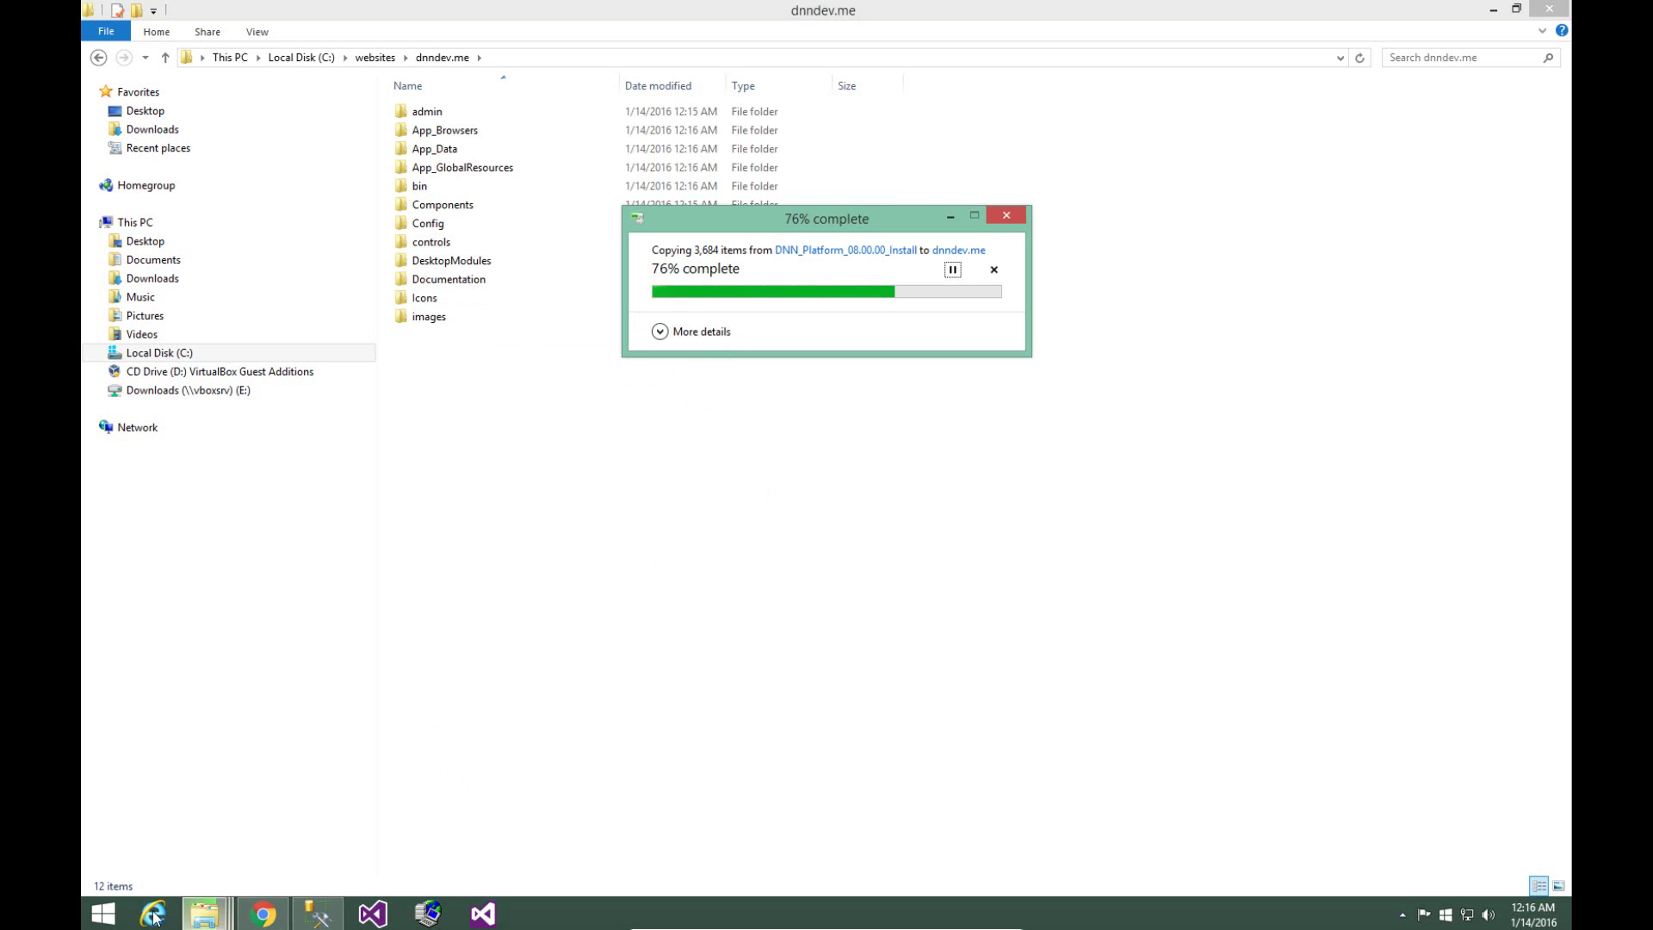
- Launch IIS Manager by searching inetmgr from the Start screen
left_click(119, 918)
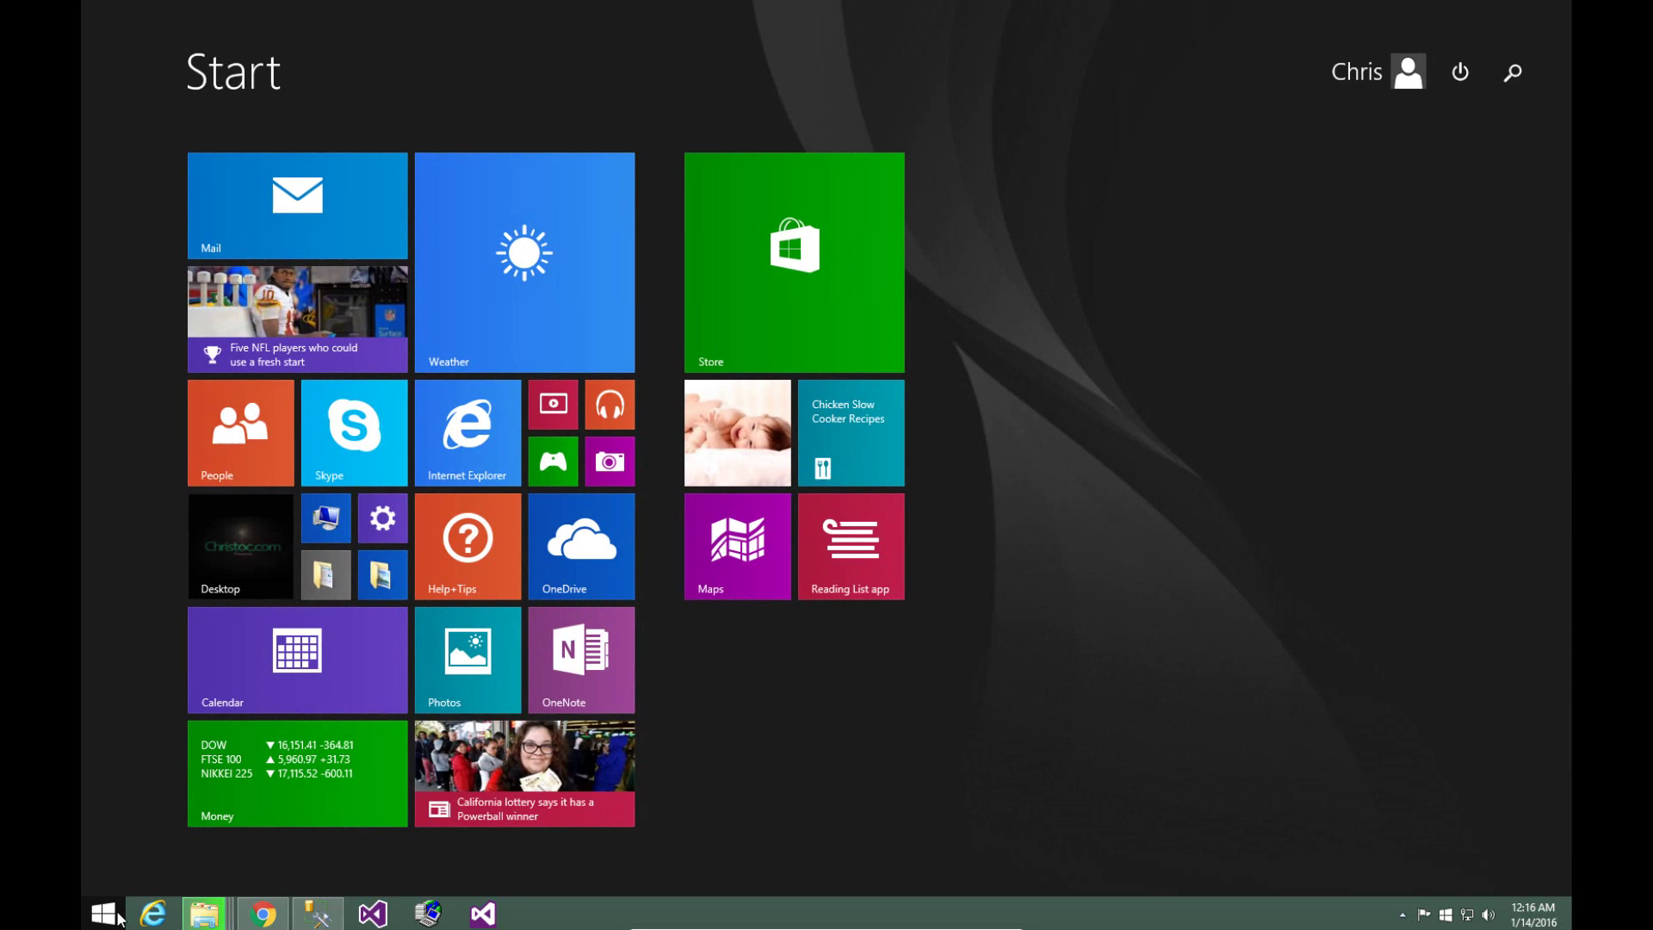
type("ine")
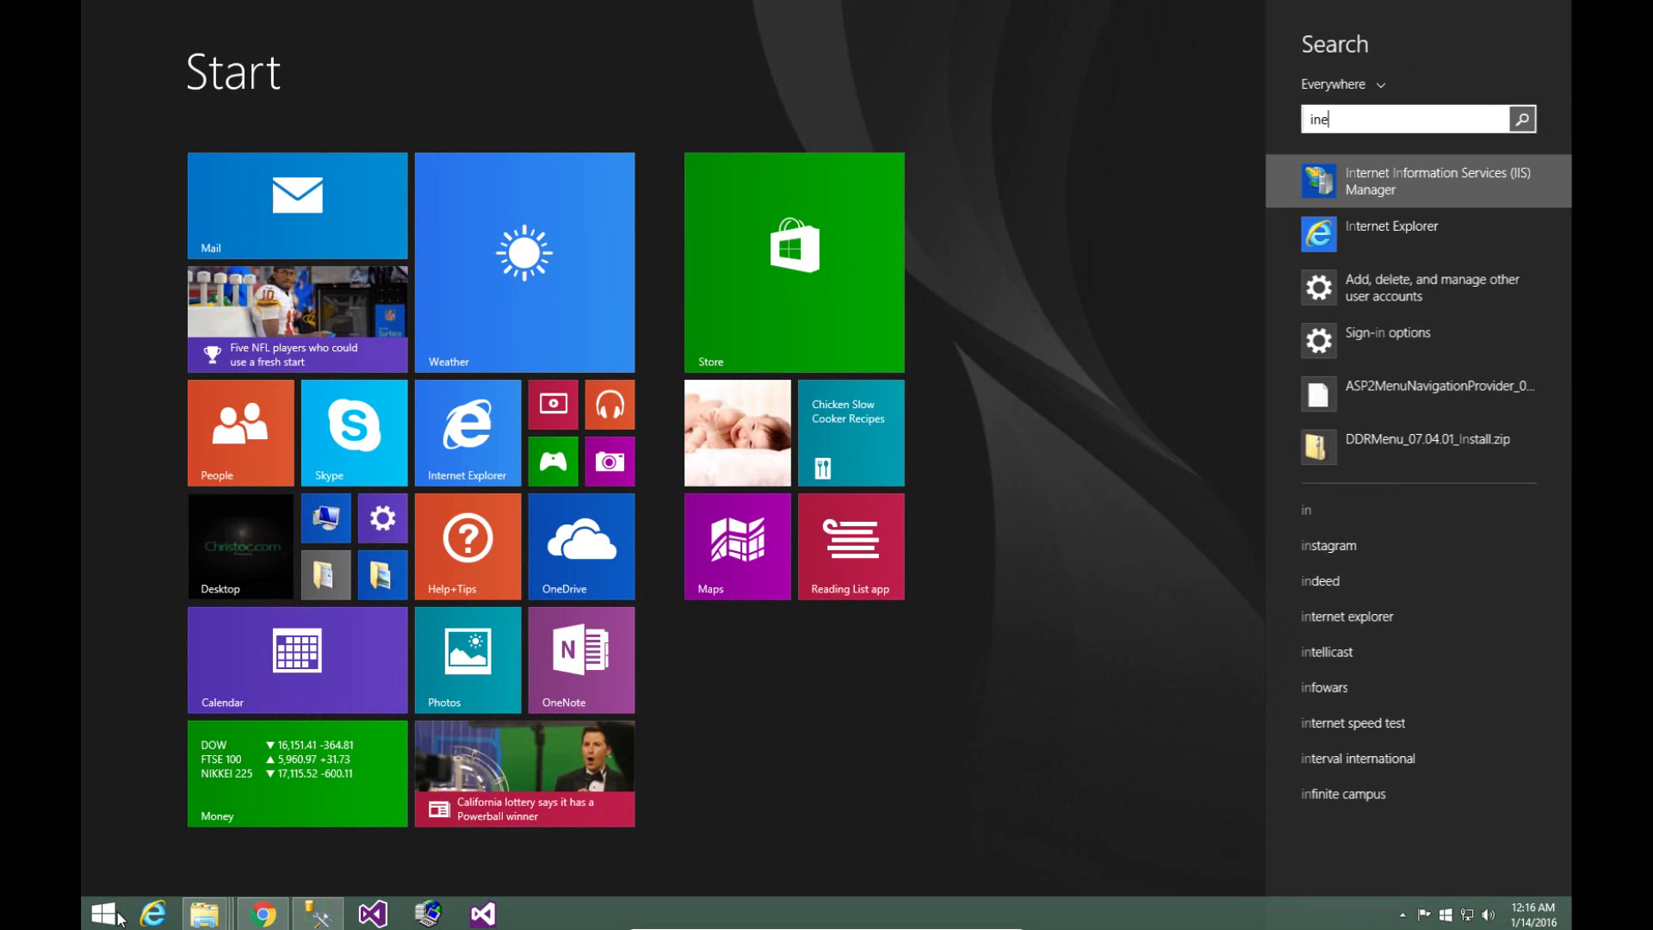
type("tmgr")
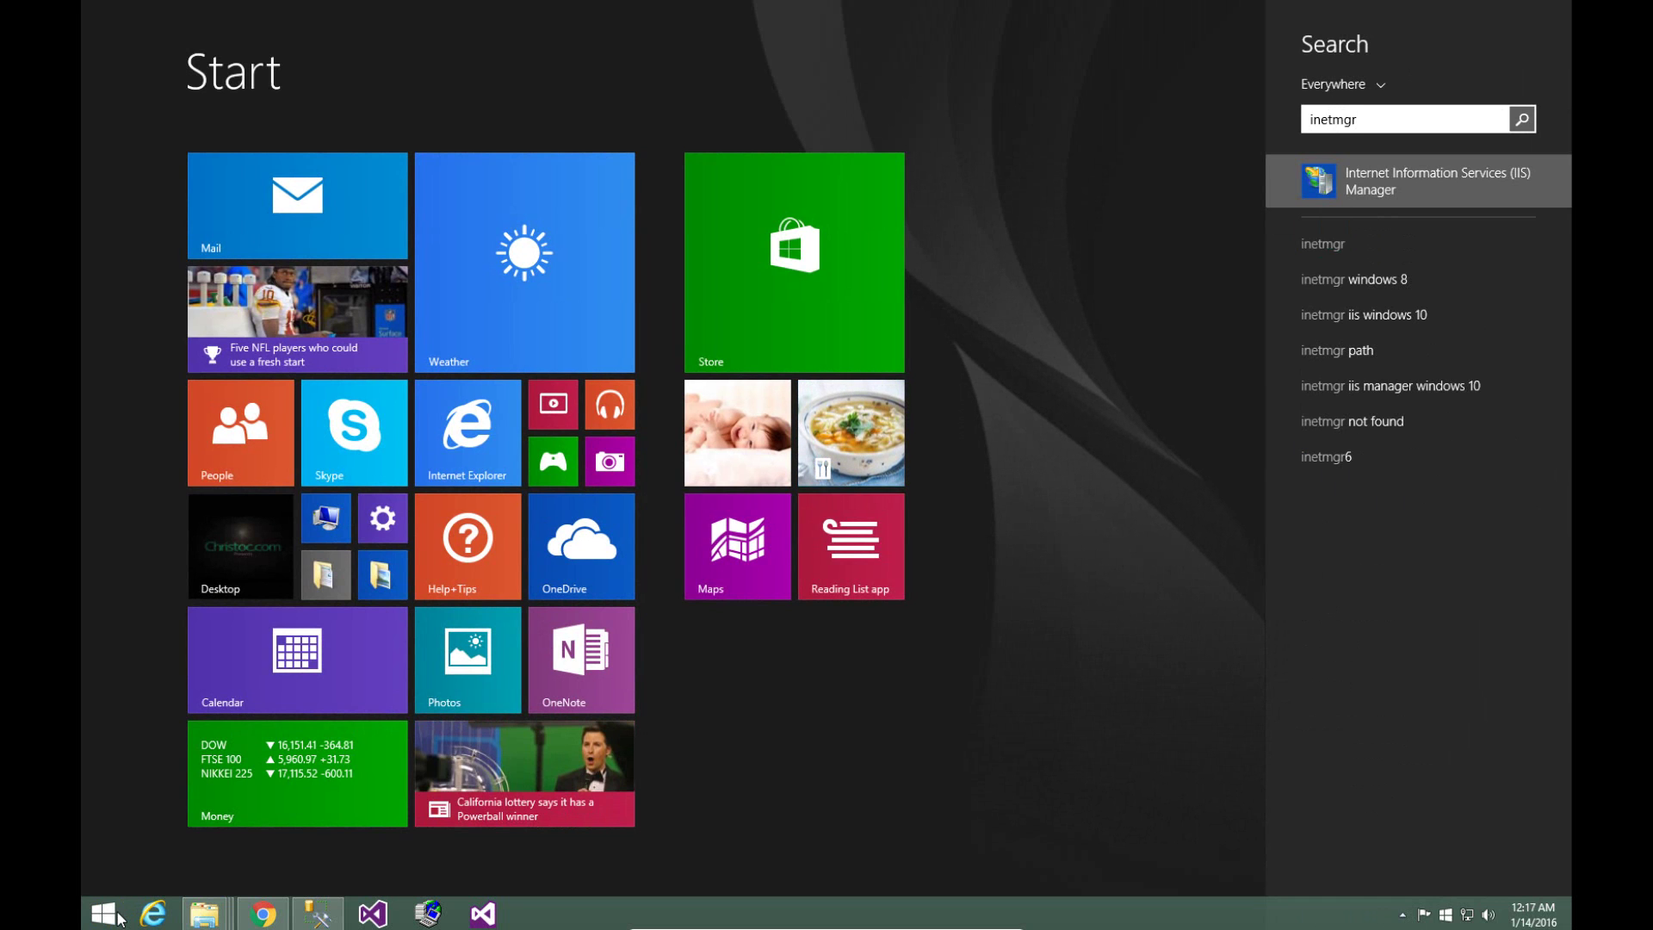
key("Return")
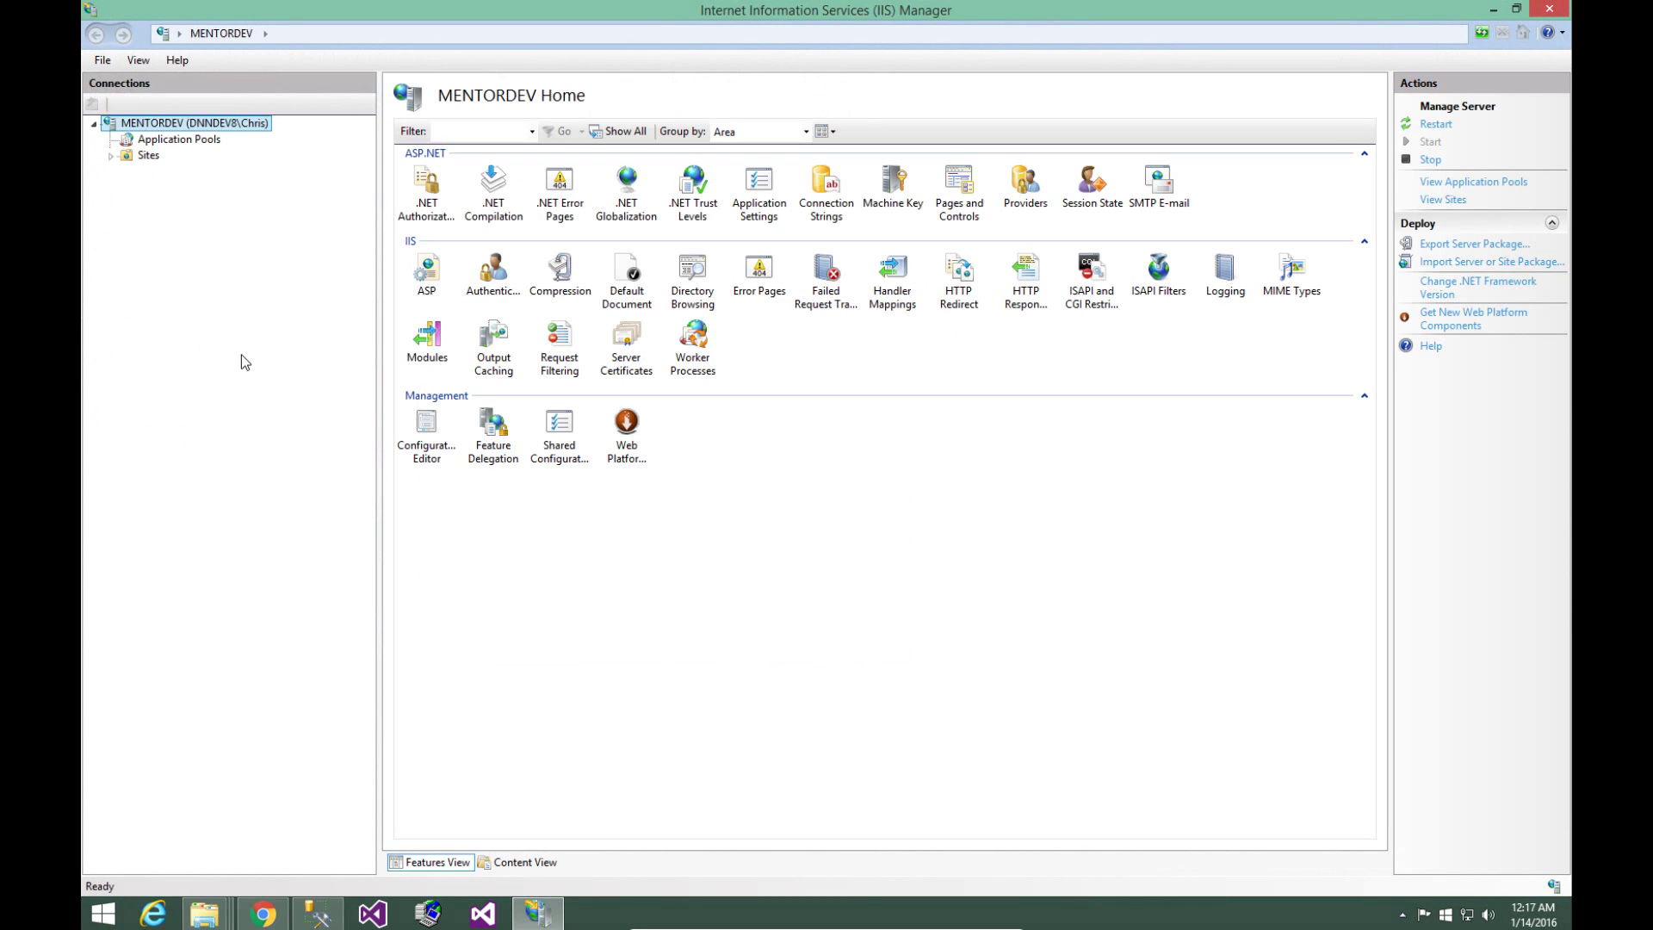
- Open the Add Website dialog from the Sites node in the Connections tree
left_click(147, 155)
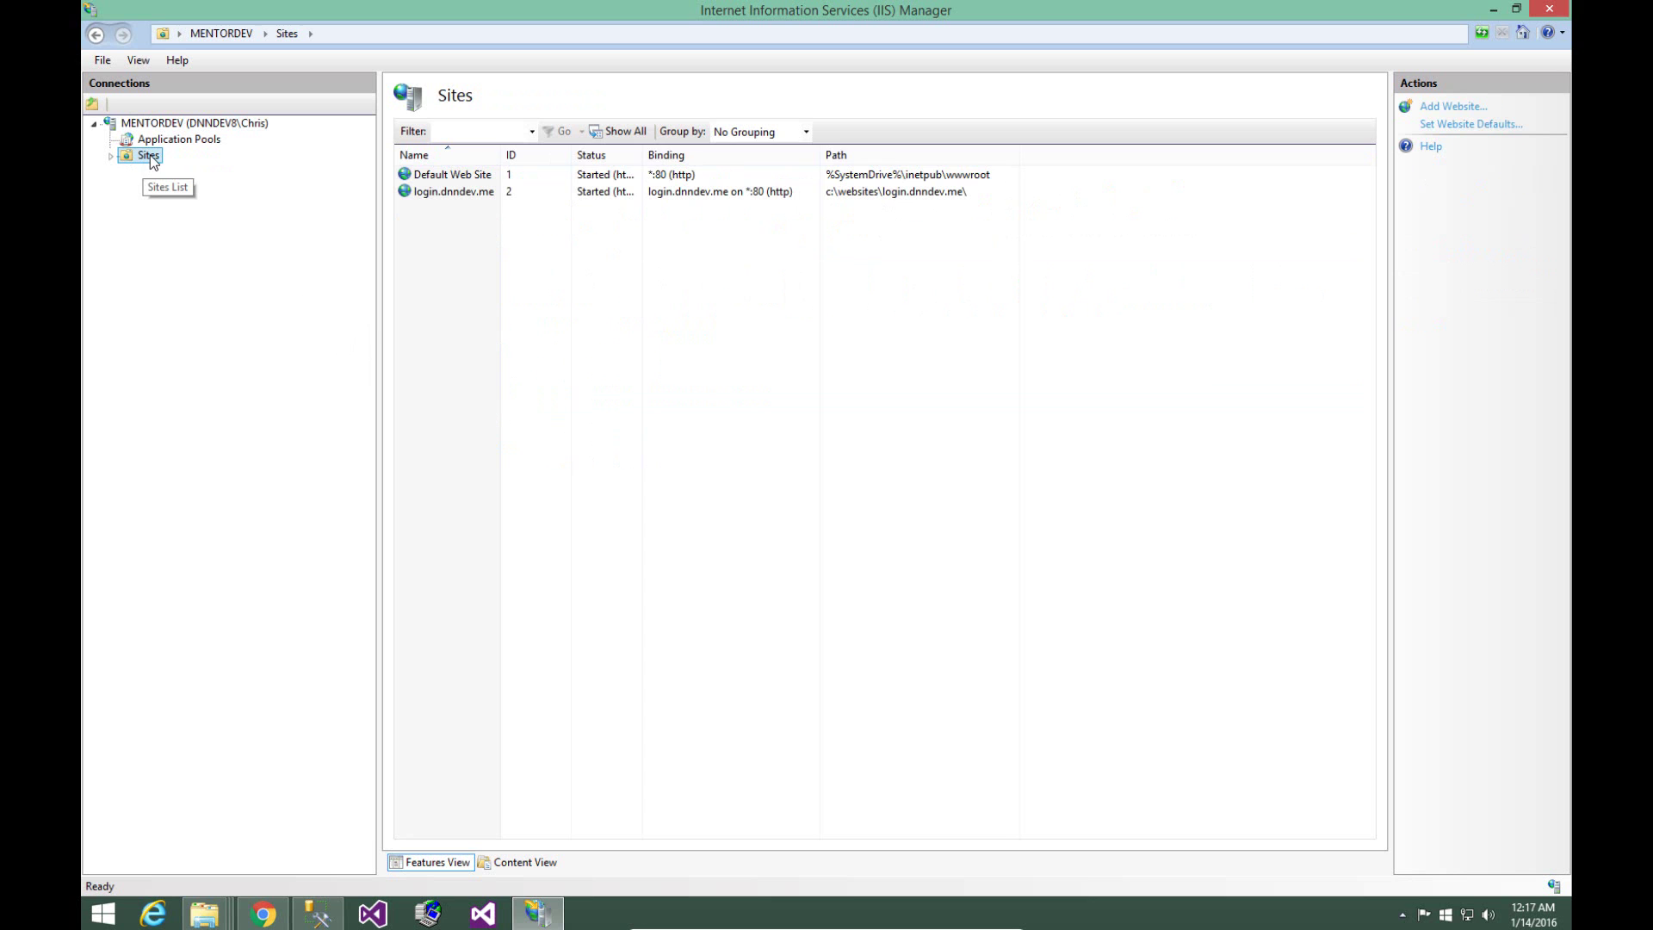
right_click(149, 155)
left_click(166, 163)
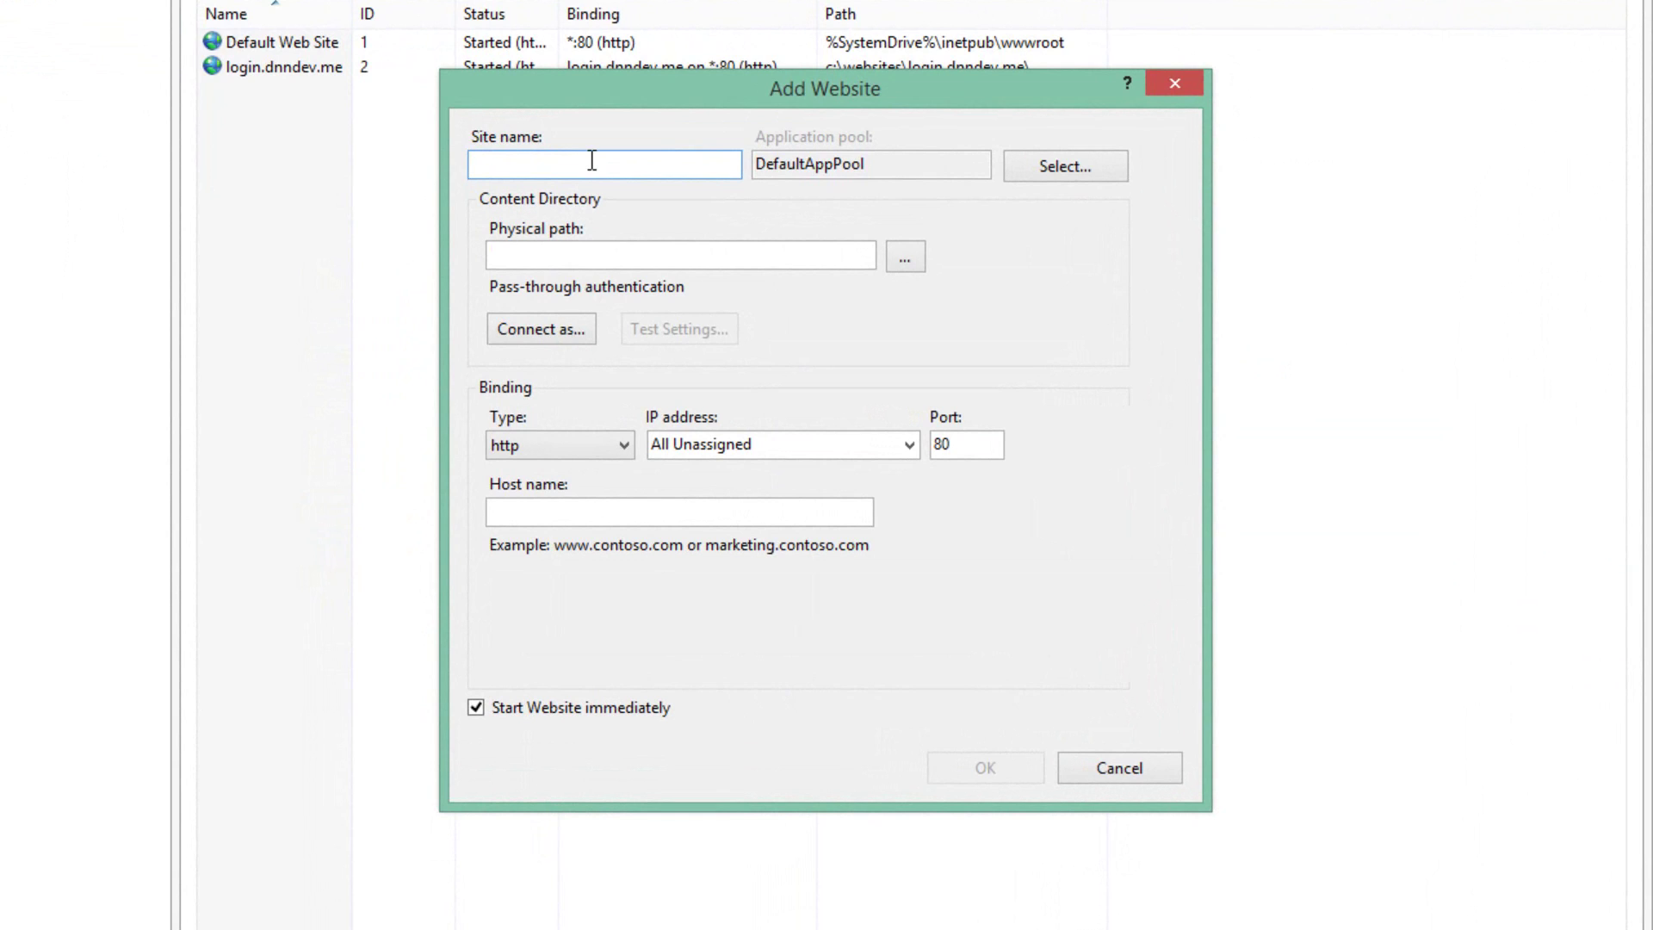
- Add site dnndev.me with physical path c:\websites\dnndev.me and host name dnndev.me on port 80
type("dnndev.me")
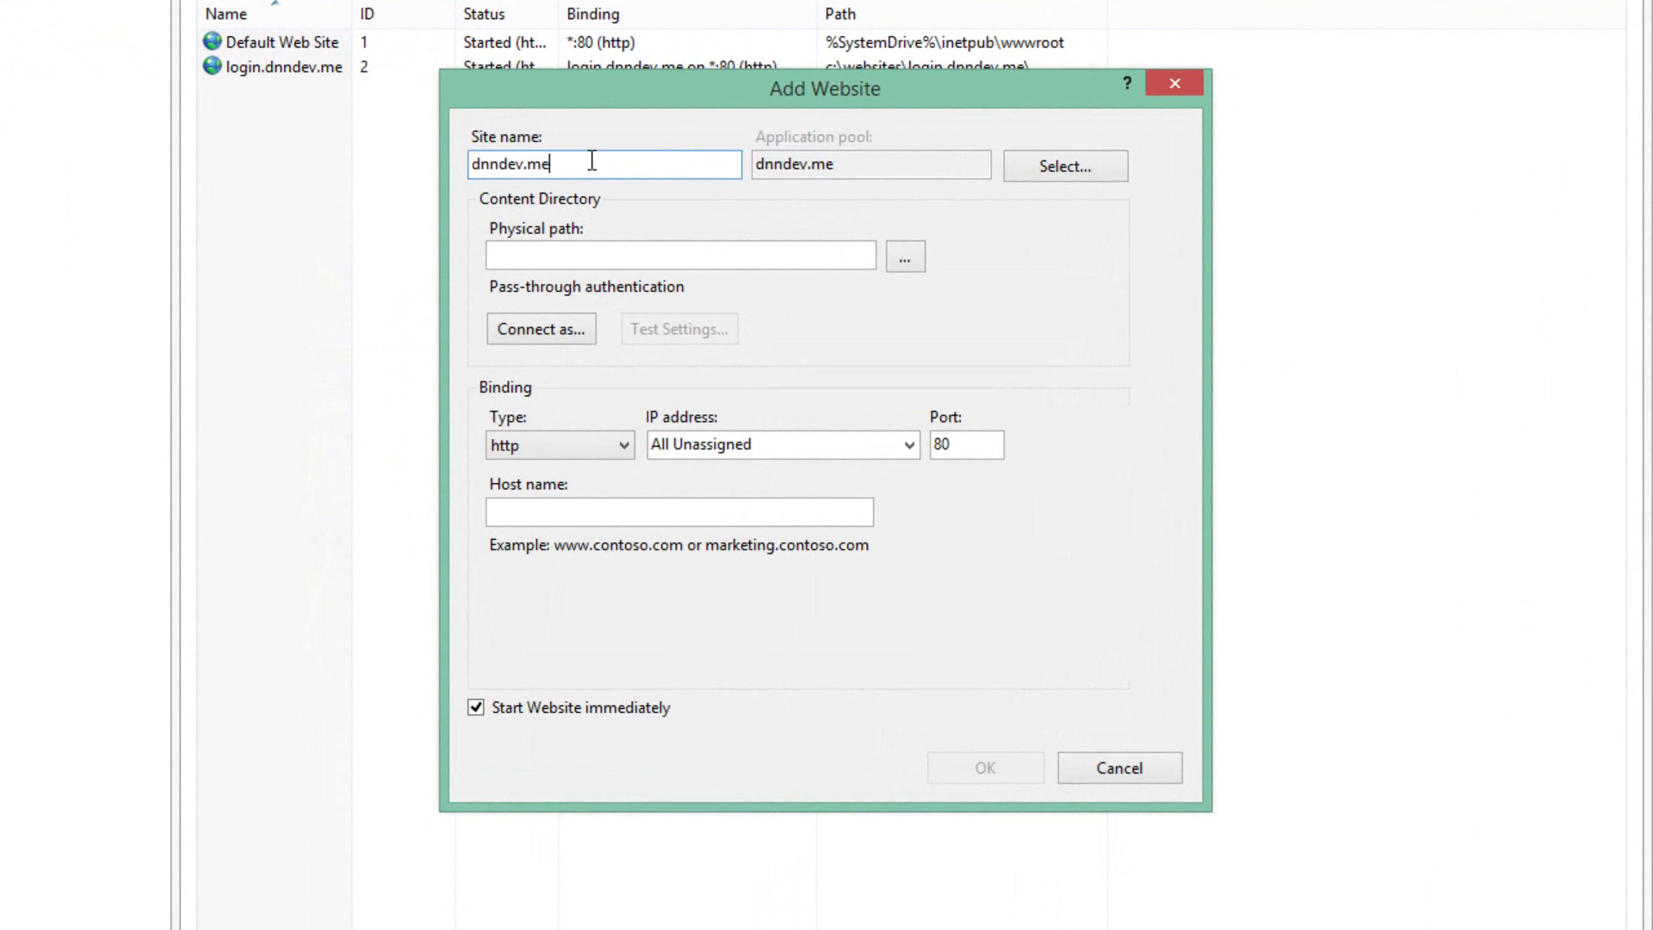
key("ctrl+a")
key("ctrl+c")
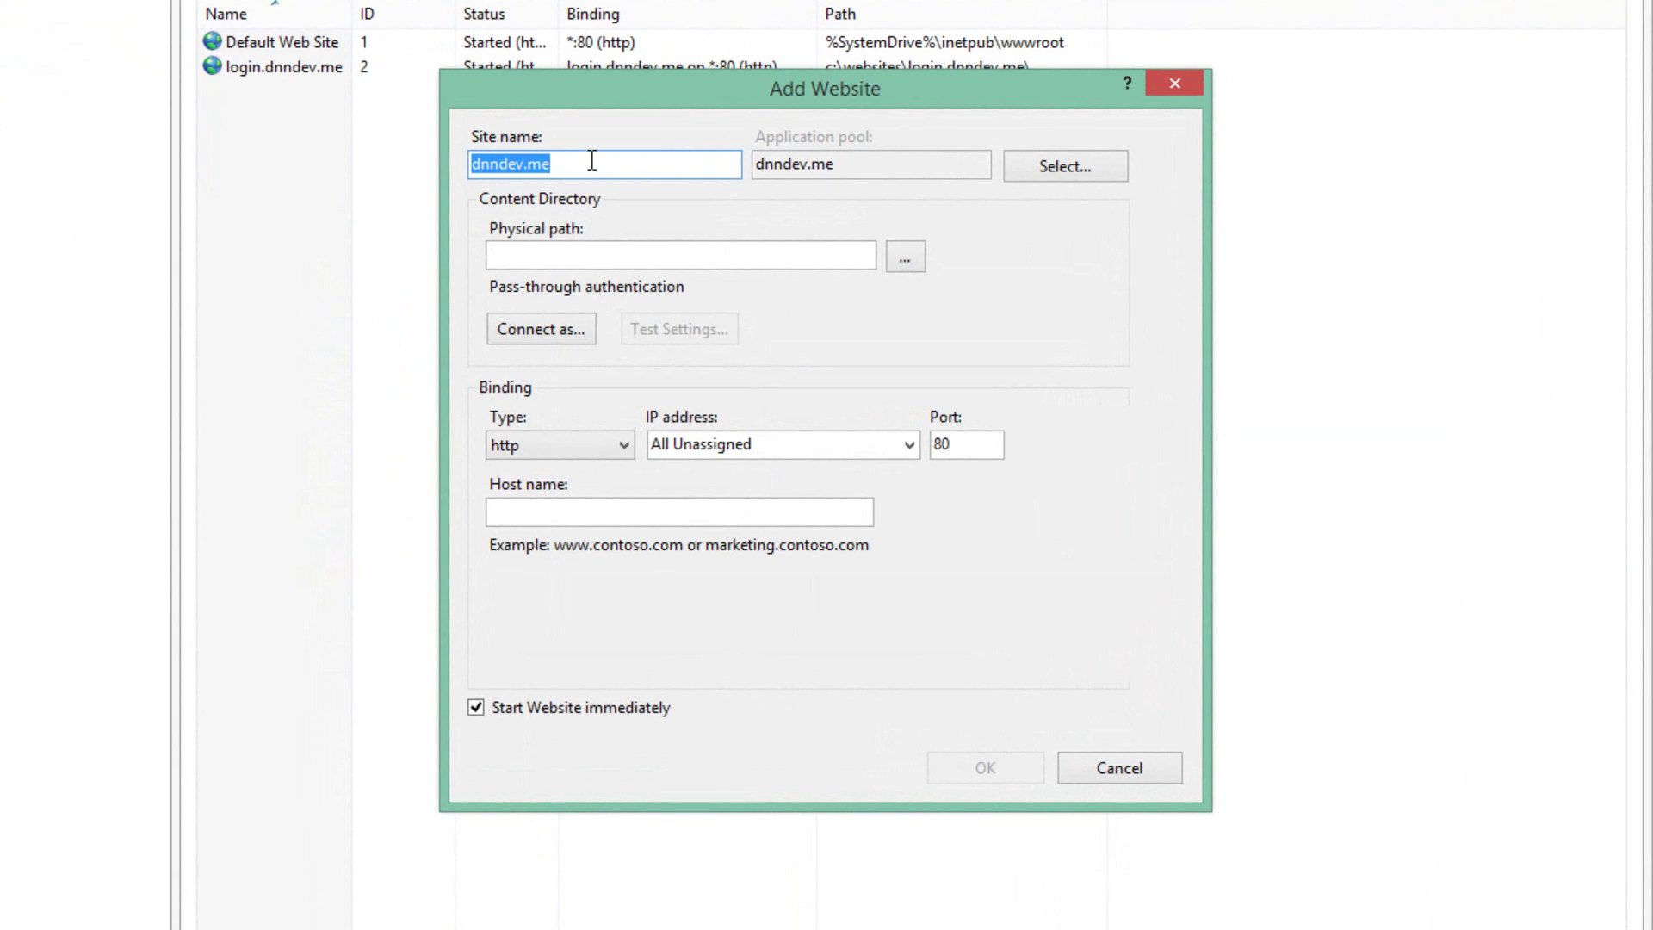
left_click(663, 262)
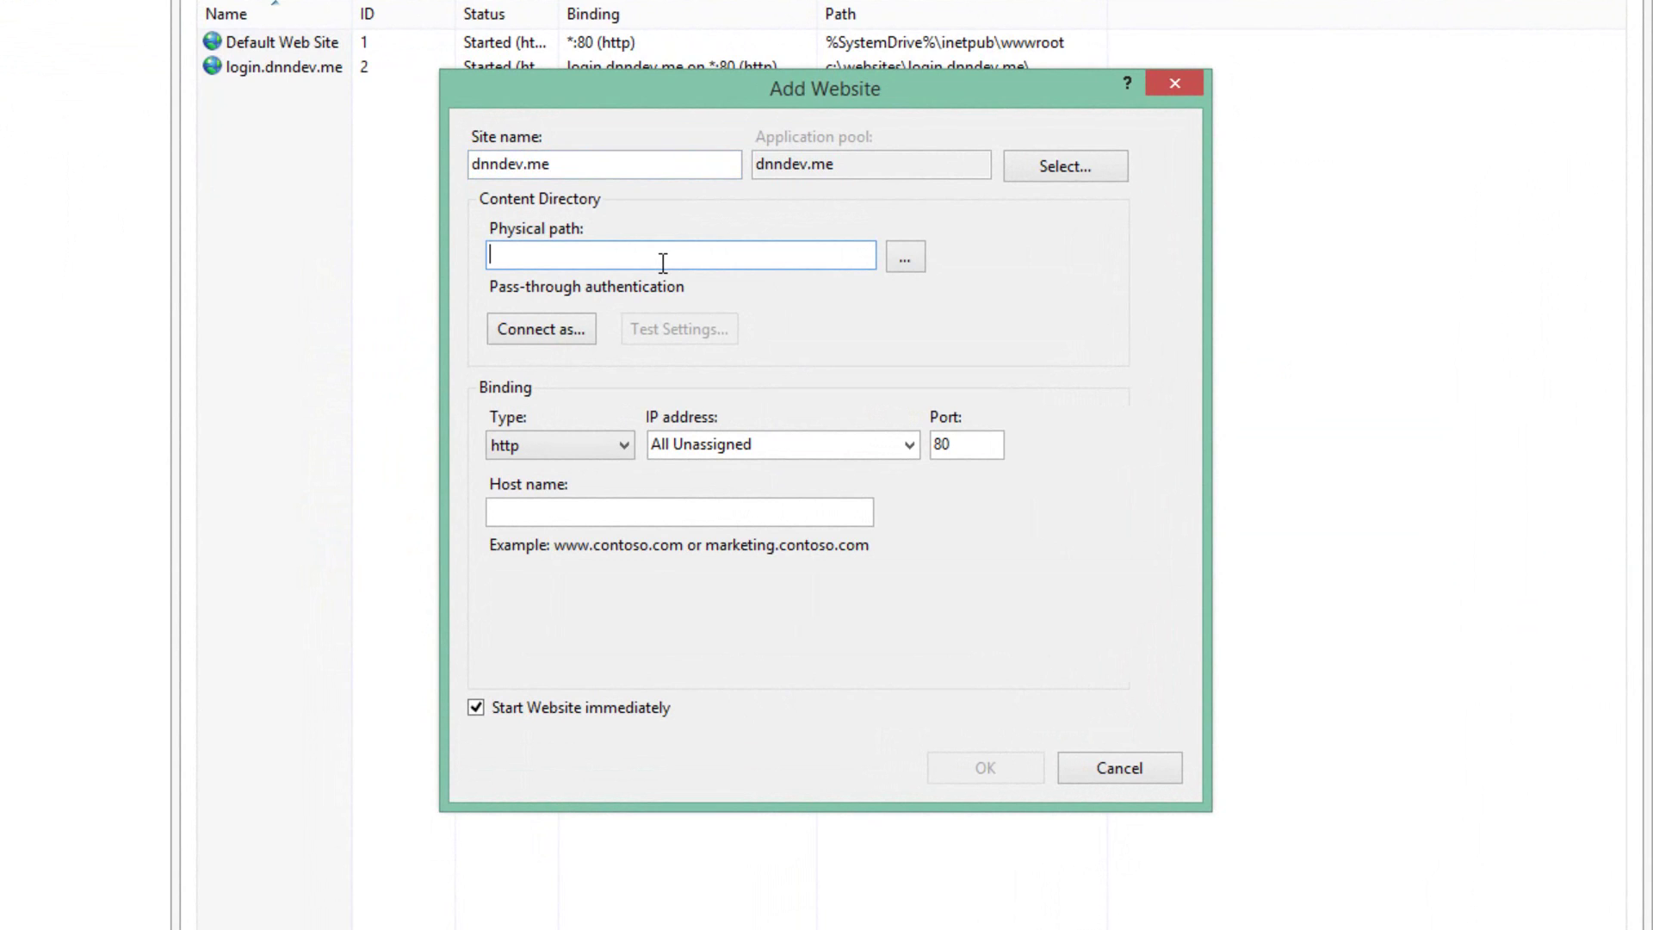
type("c")
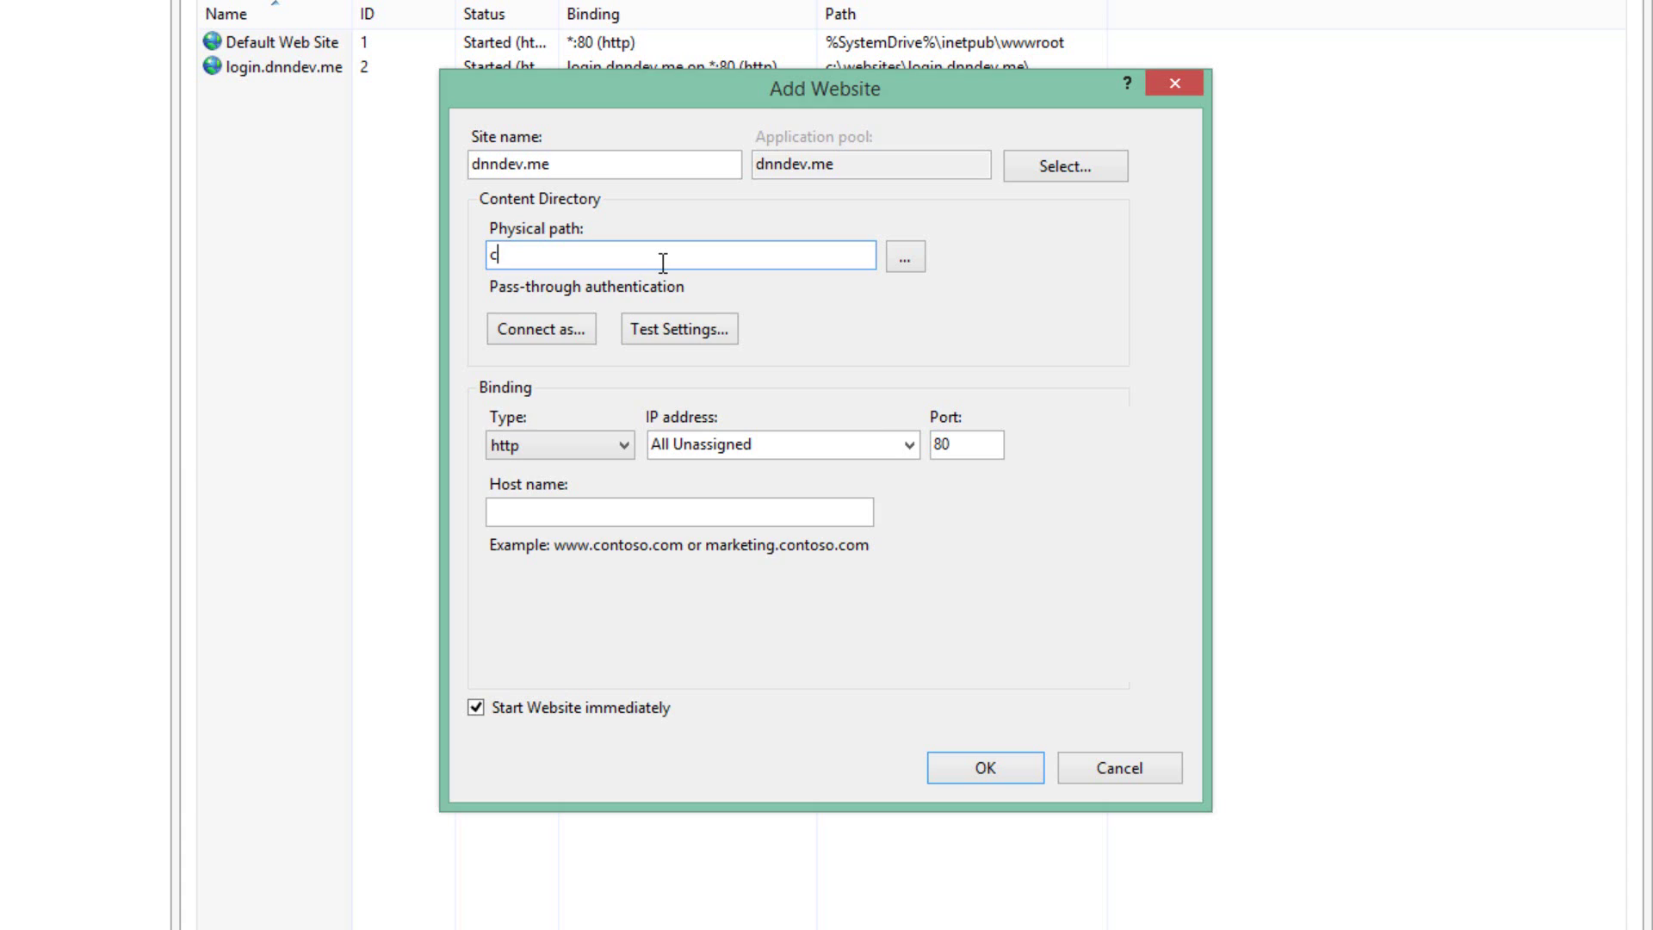
type(":\\websites\\")
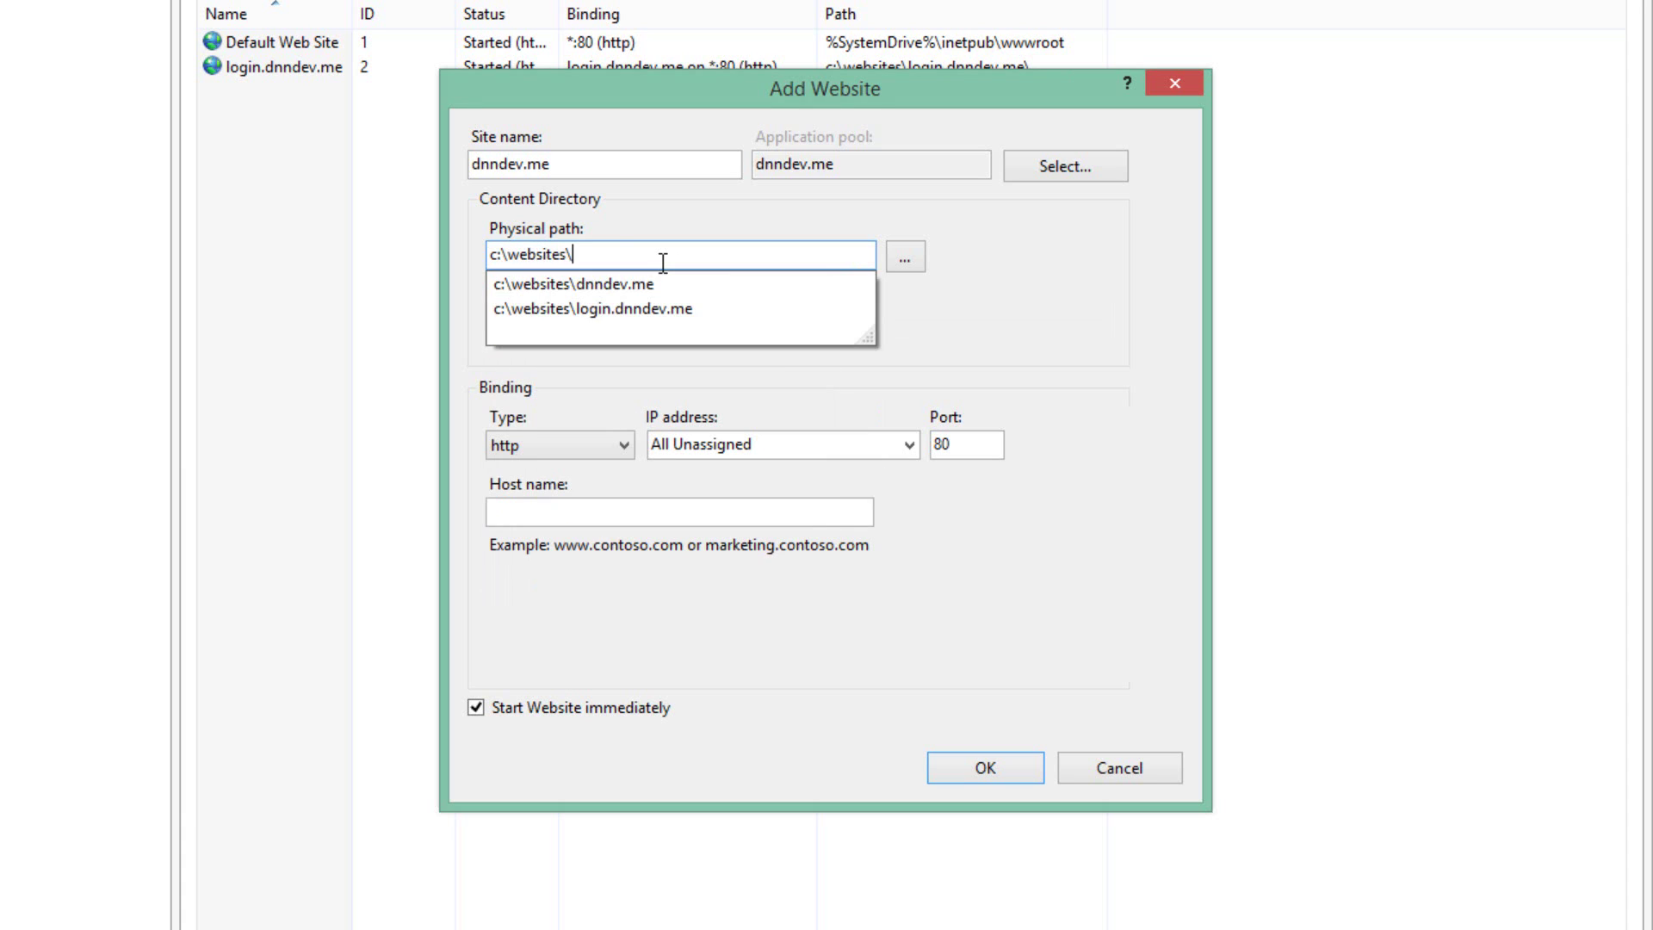
key("Down")
key("Return")
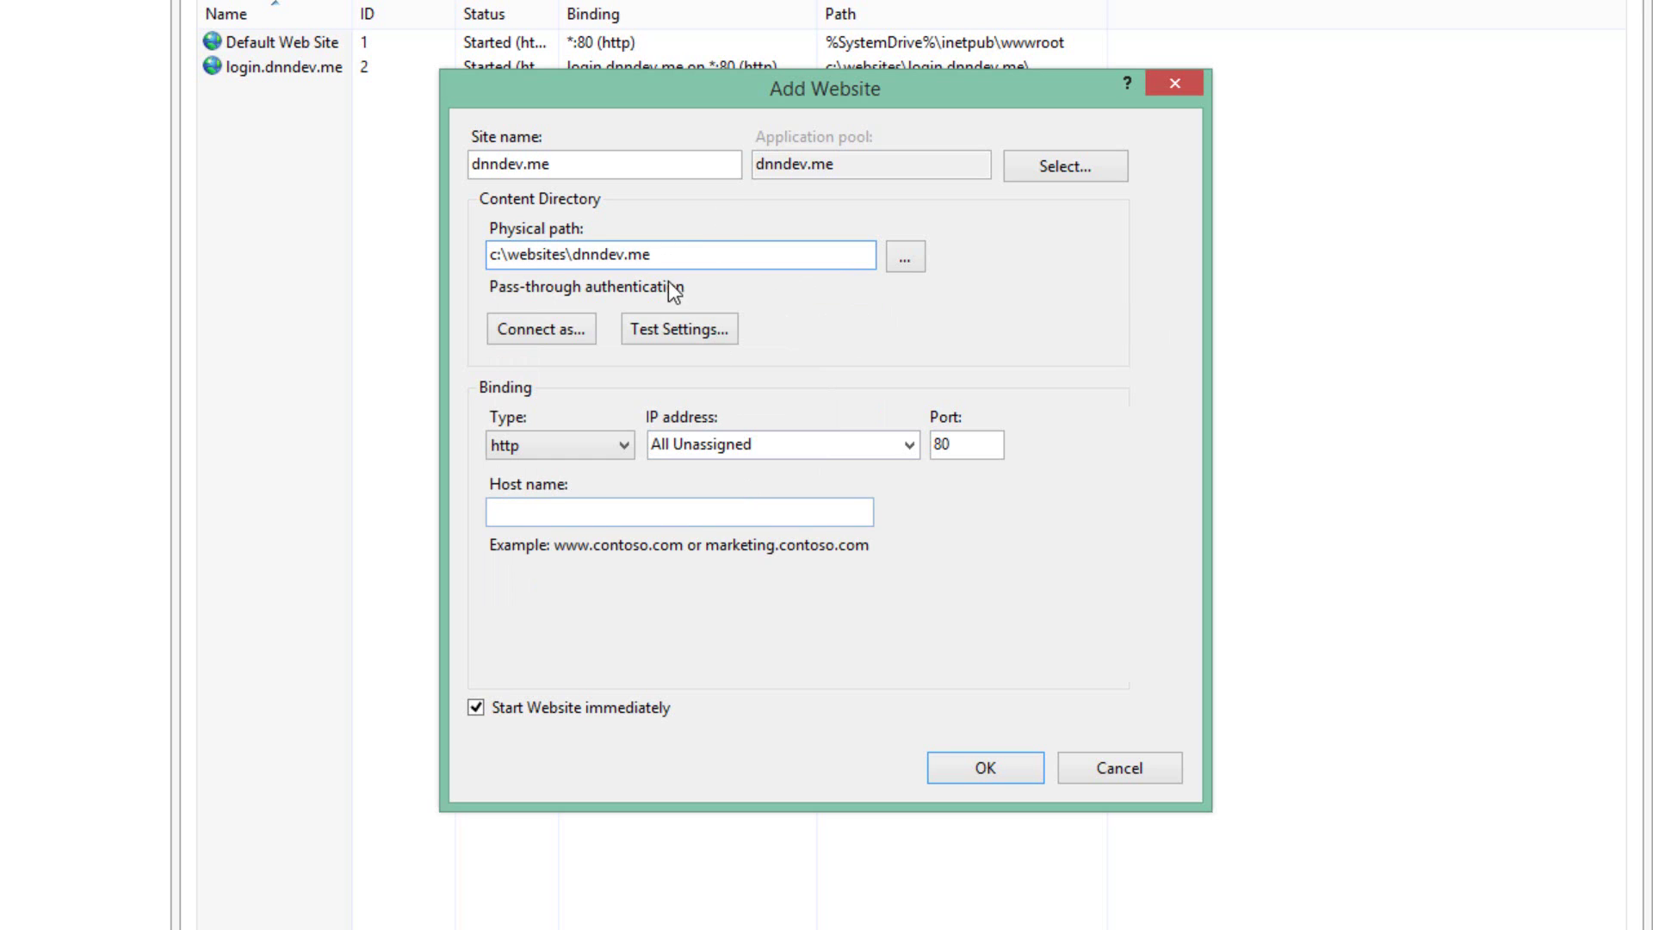
left_click(586, 513)
key("ctrl+v")
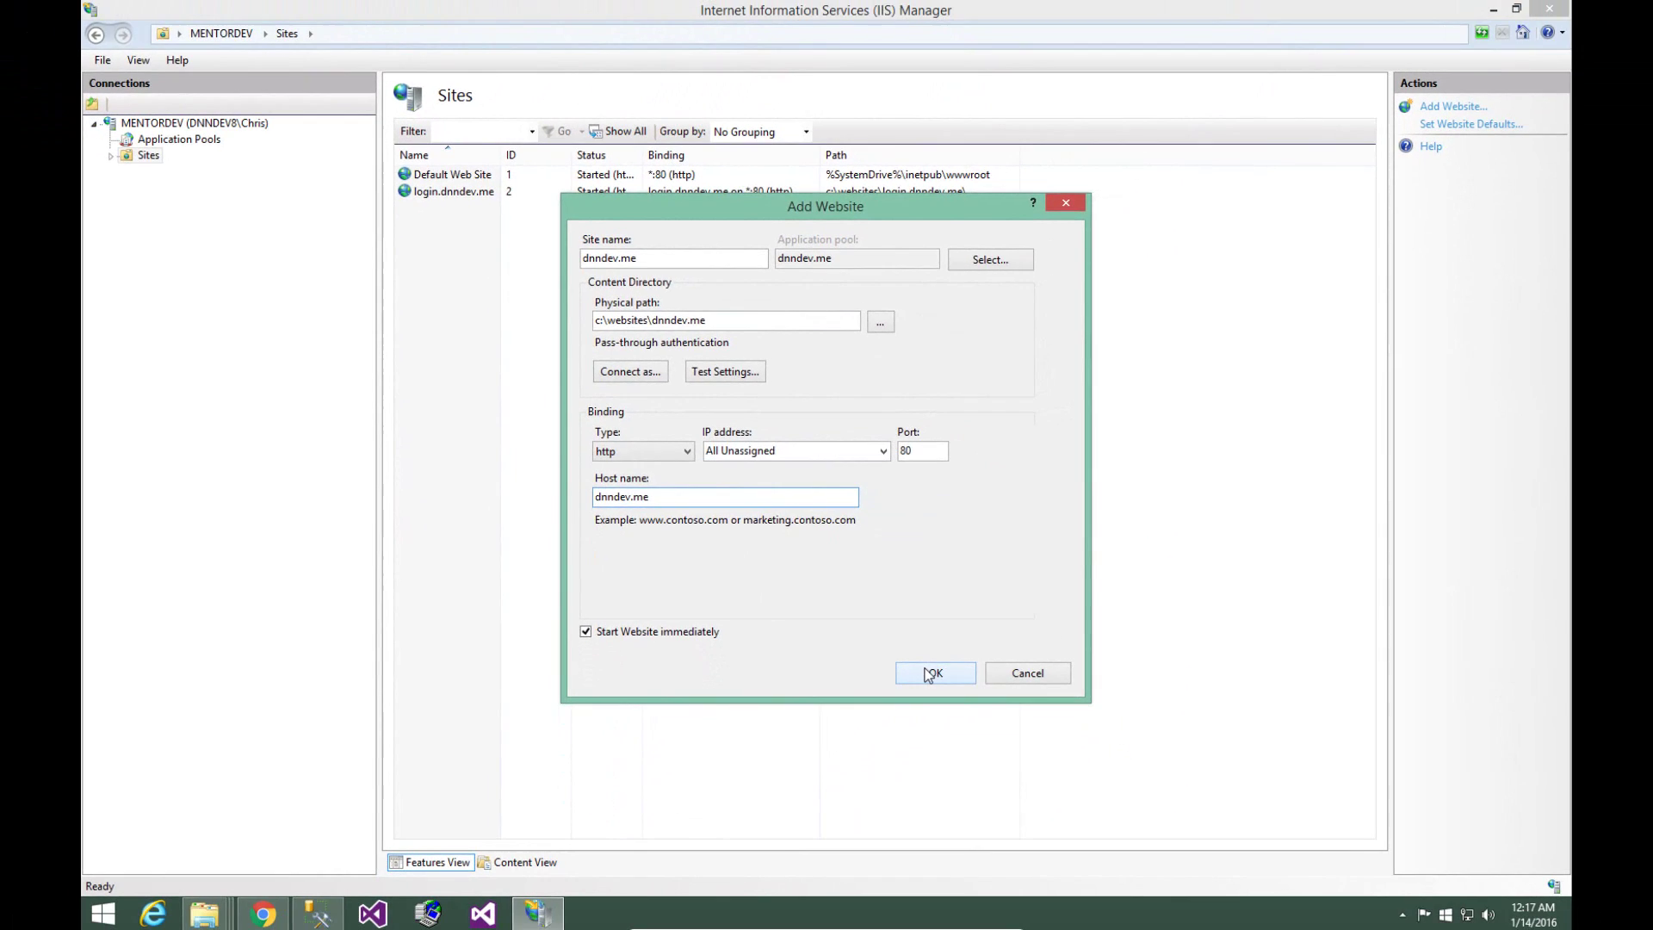
left_click(978, 767)
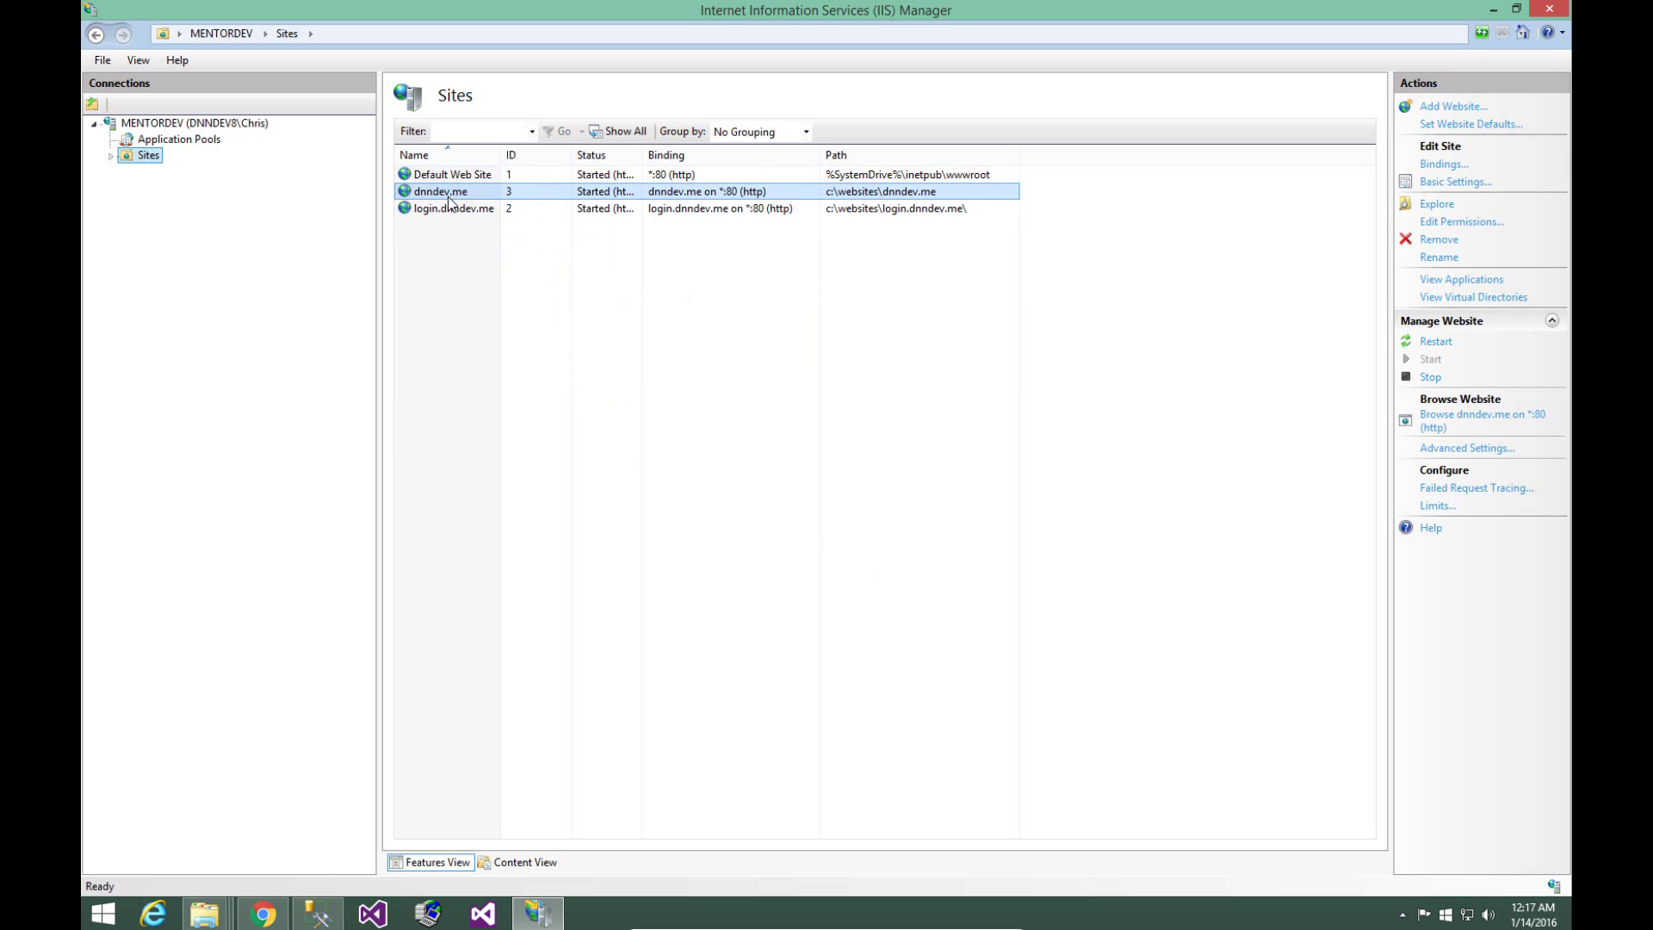
- Return to the websites folder in File Explorer and bring up the dnndev.me folder's context menu
key("alt+Tab")
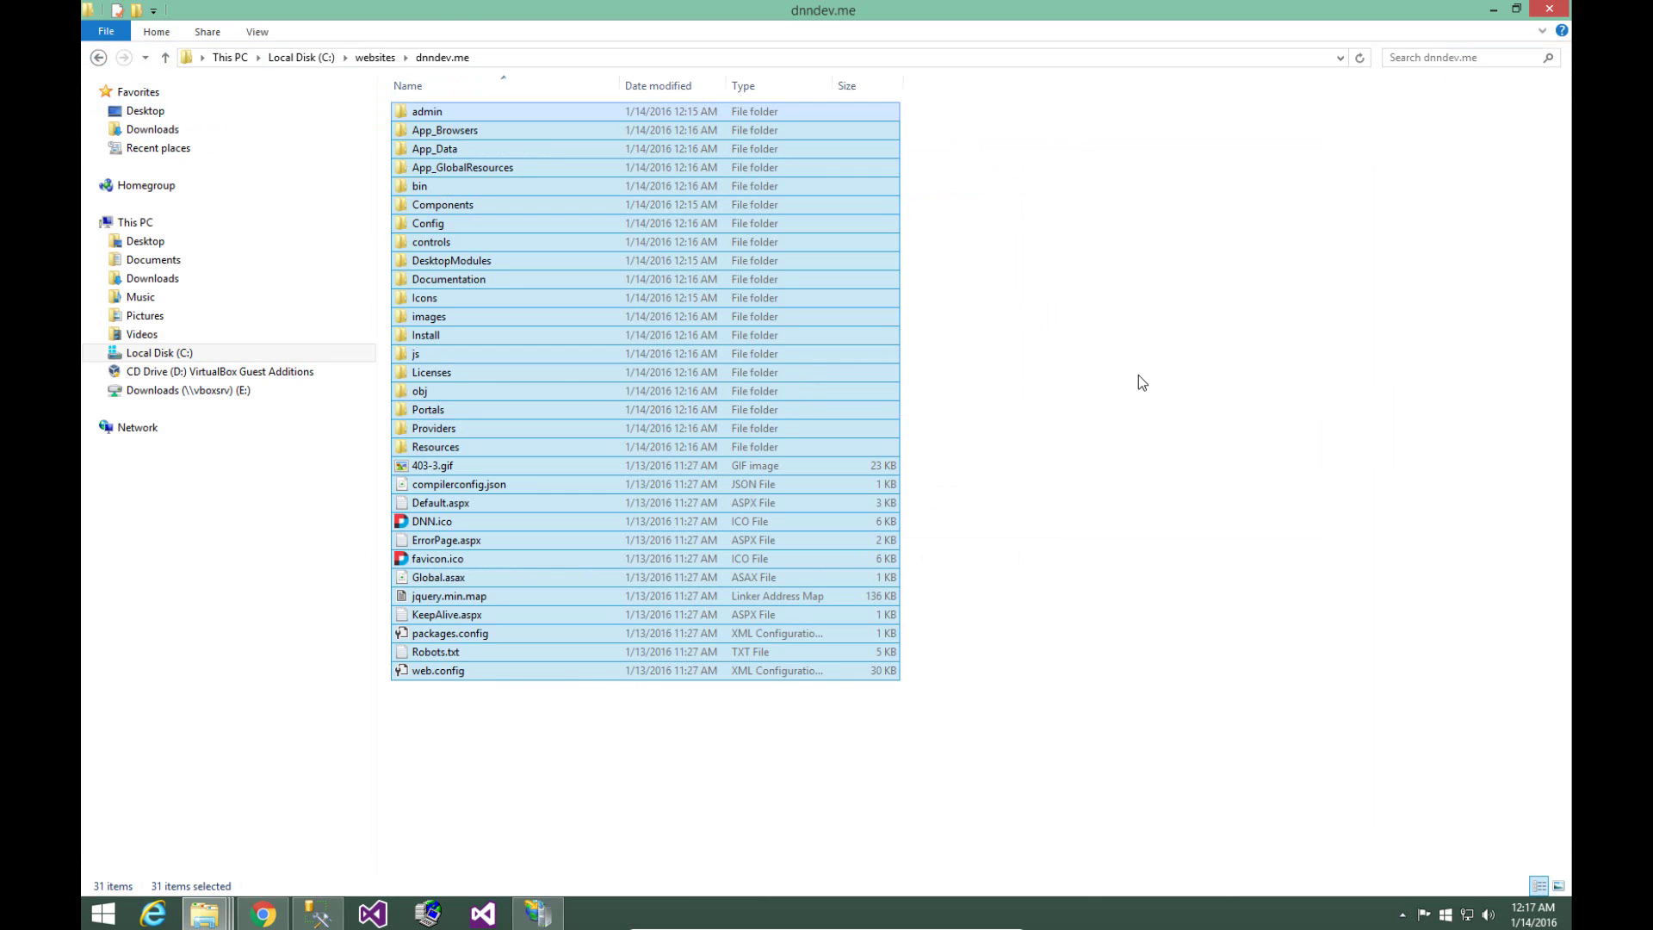
left_click(1141, 378)
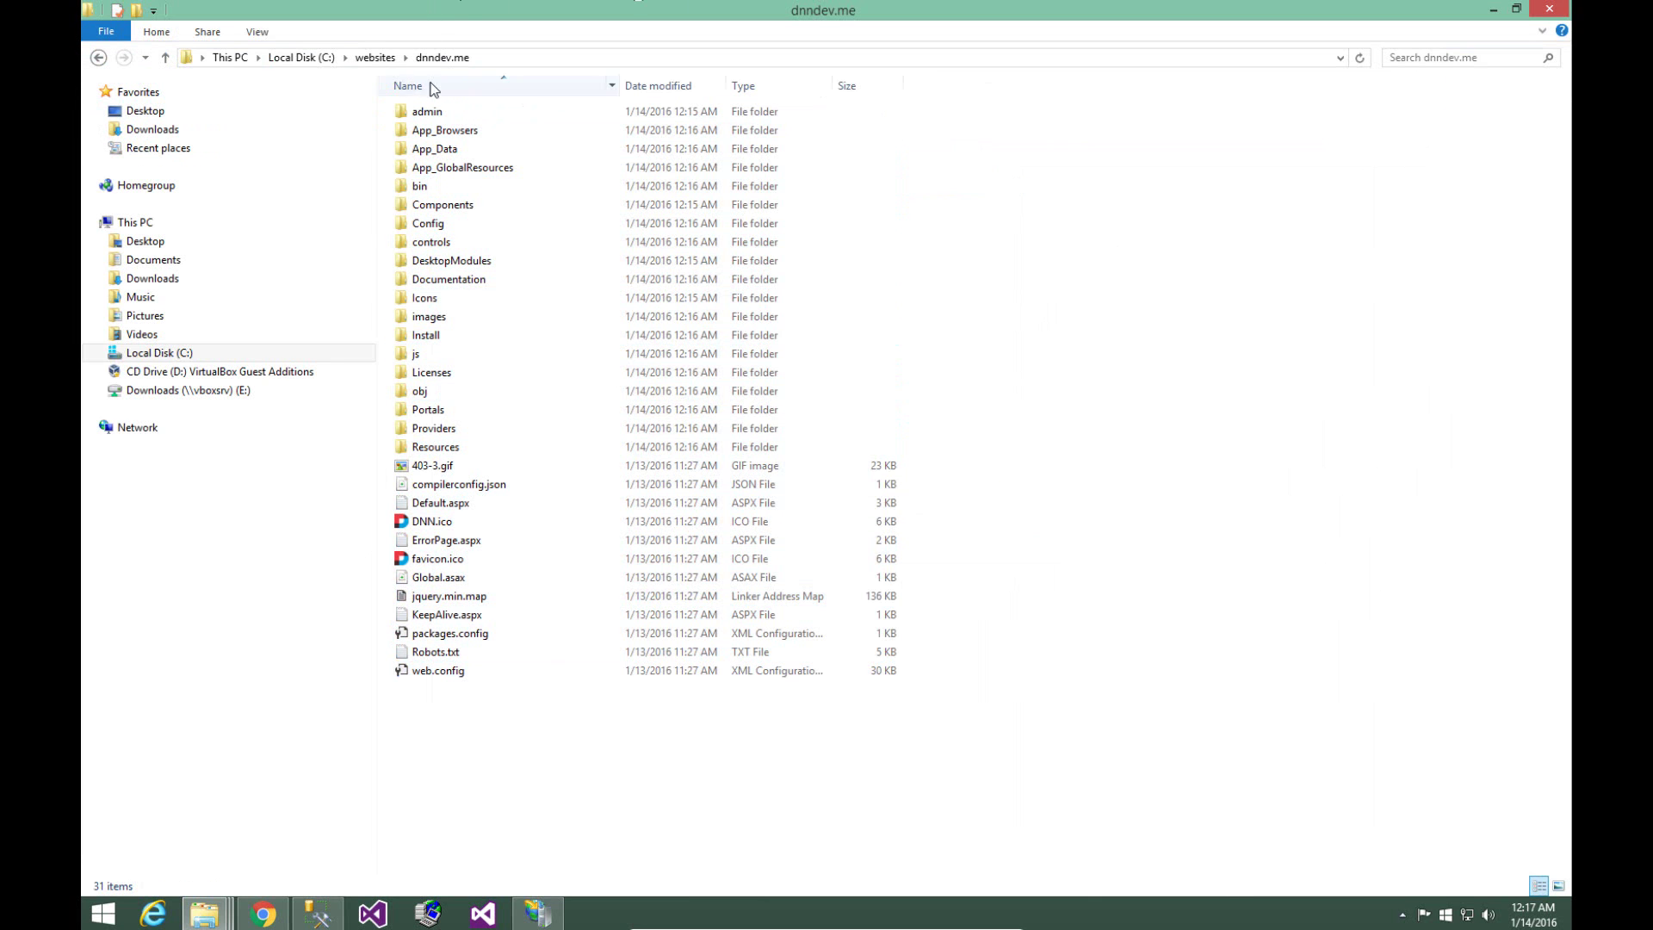
left_click(389, 59)
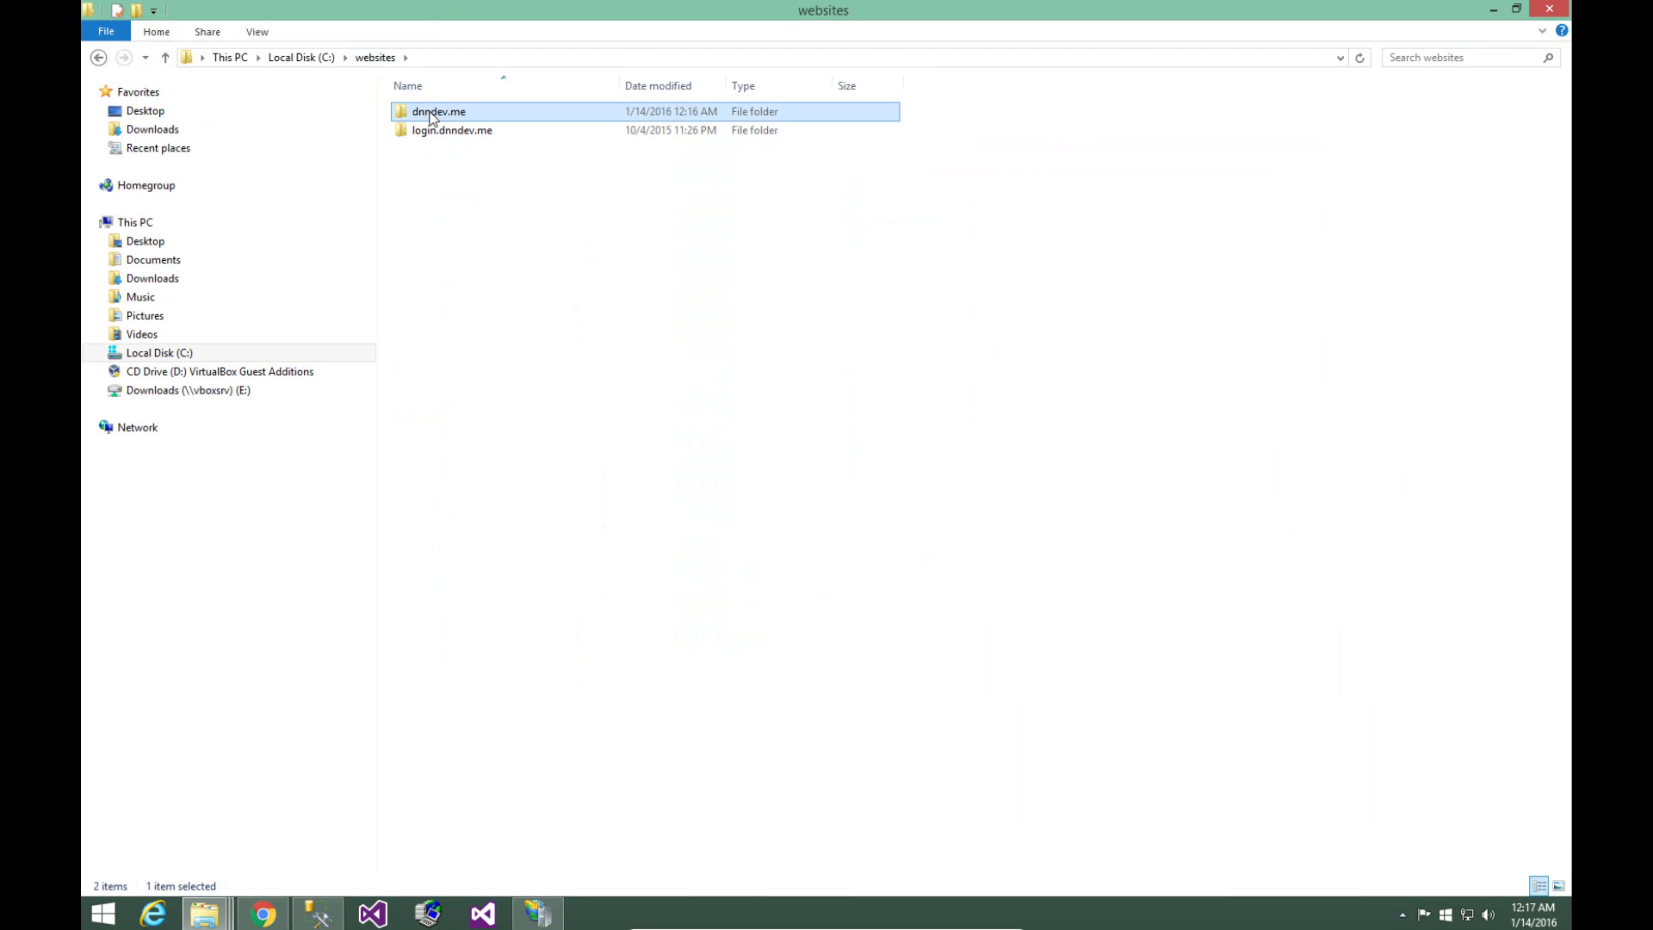
right_click(432, 117)
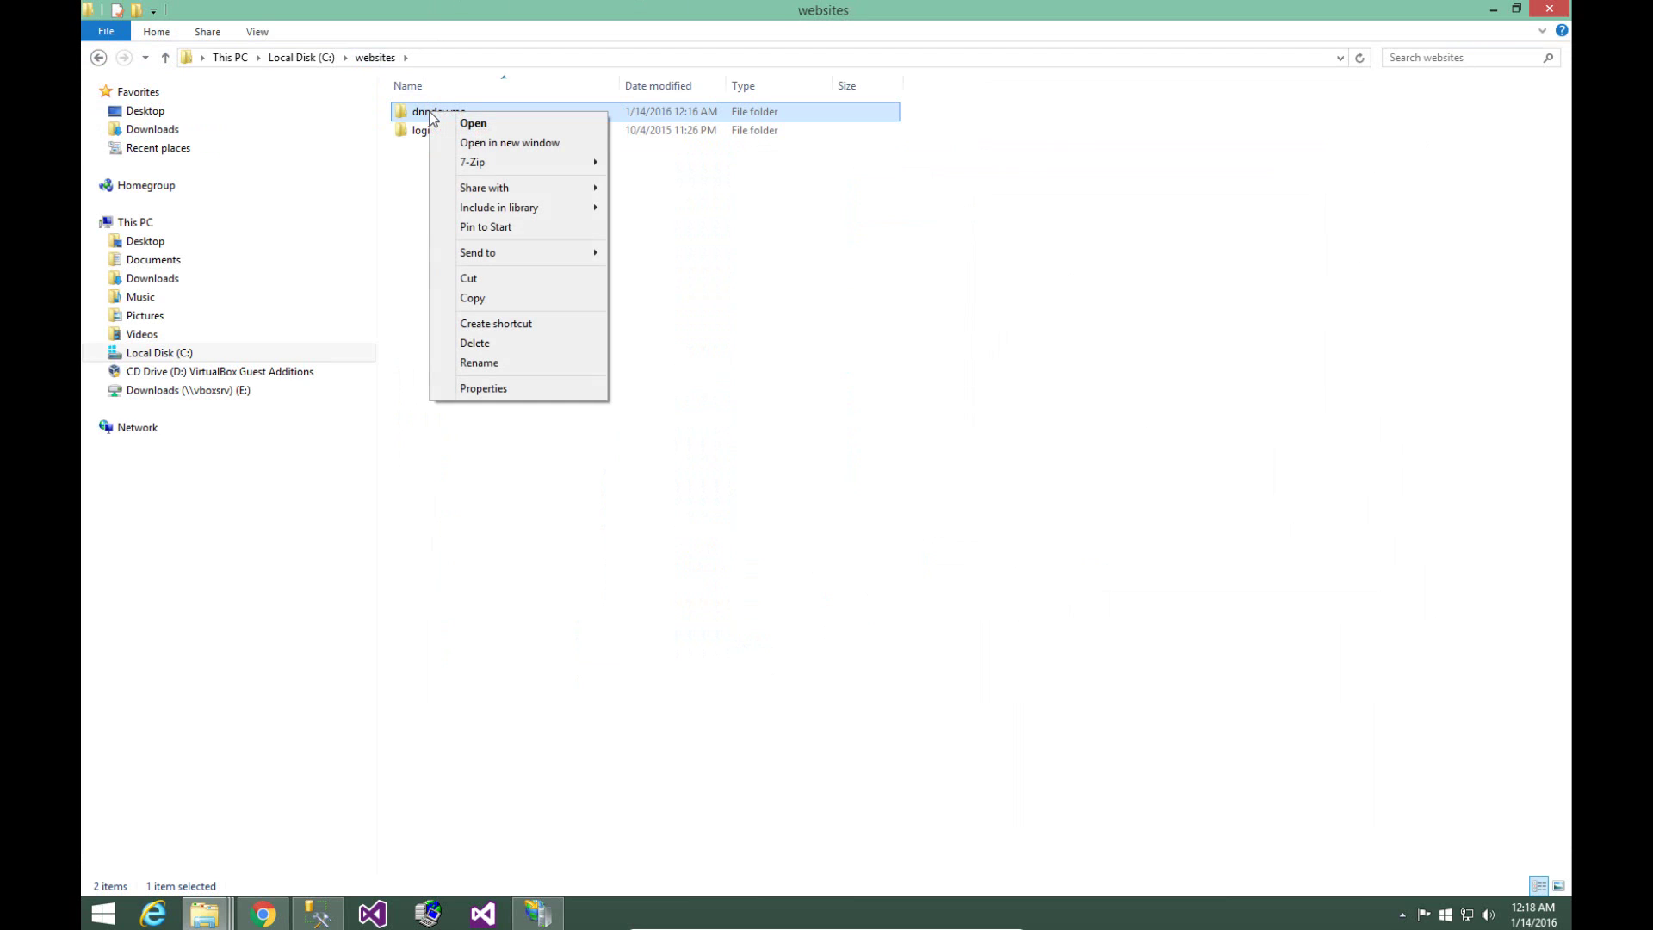
- From dnndev.me's Properties Security tab, edit permissions and open the Add user or group picker
left_click(488, 388)
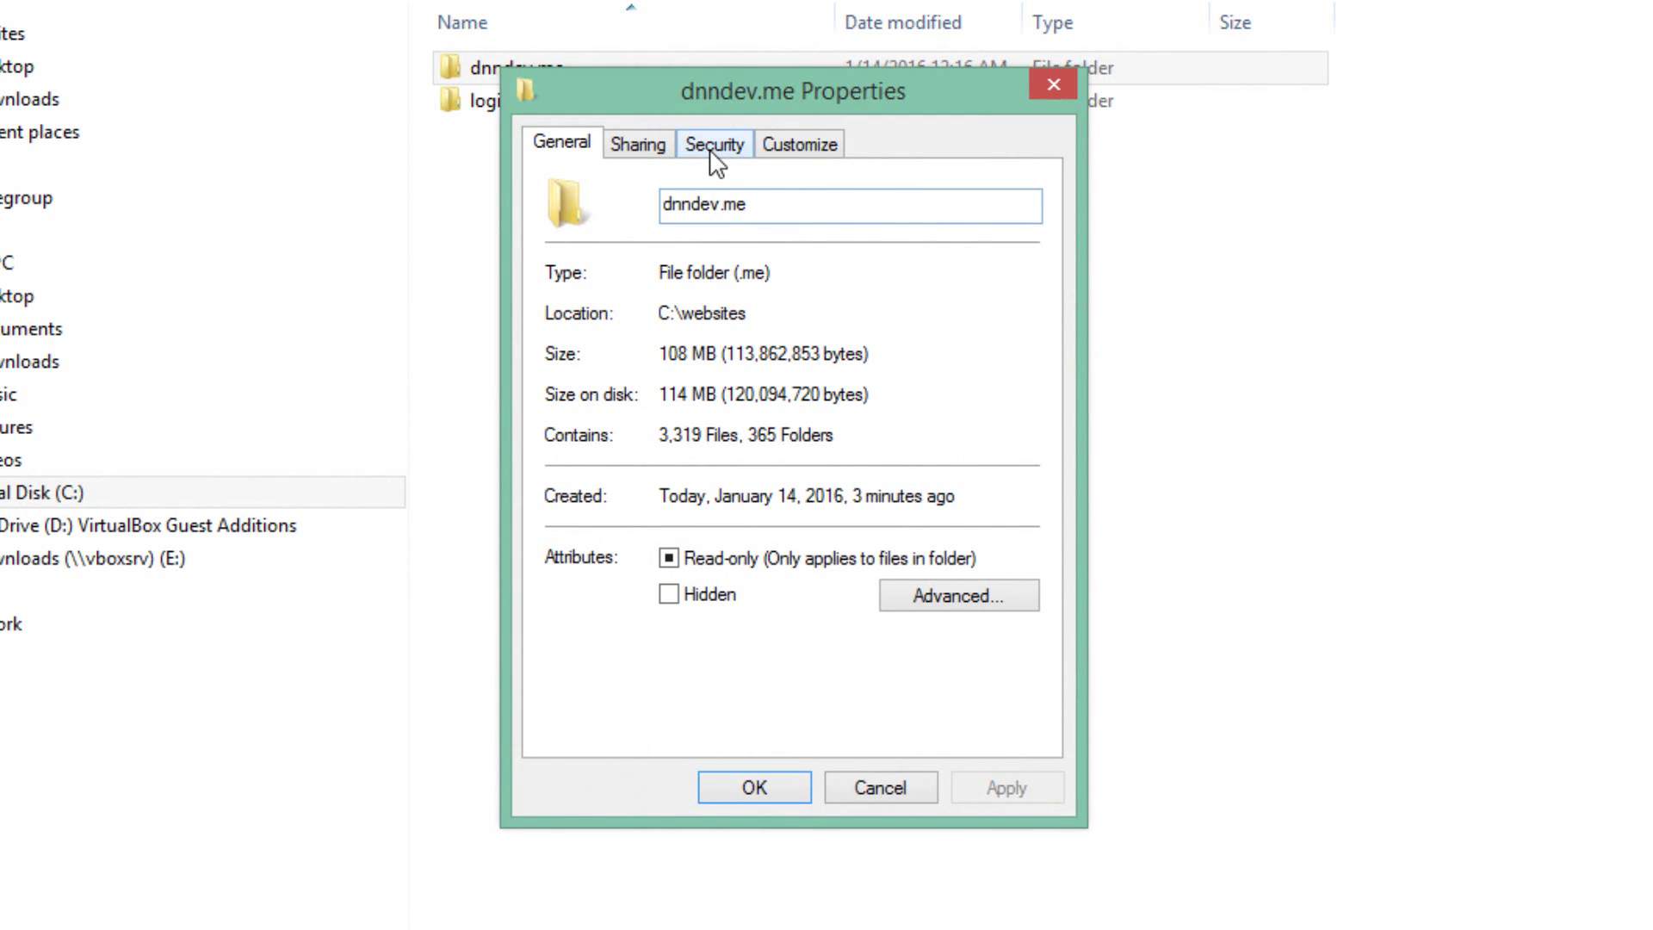
left_click(713, 146)
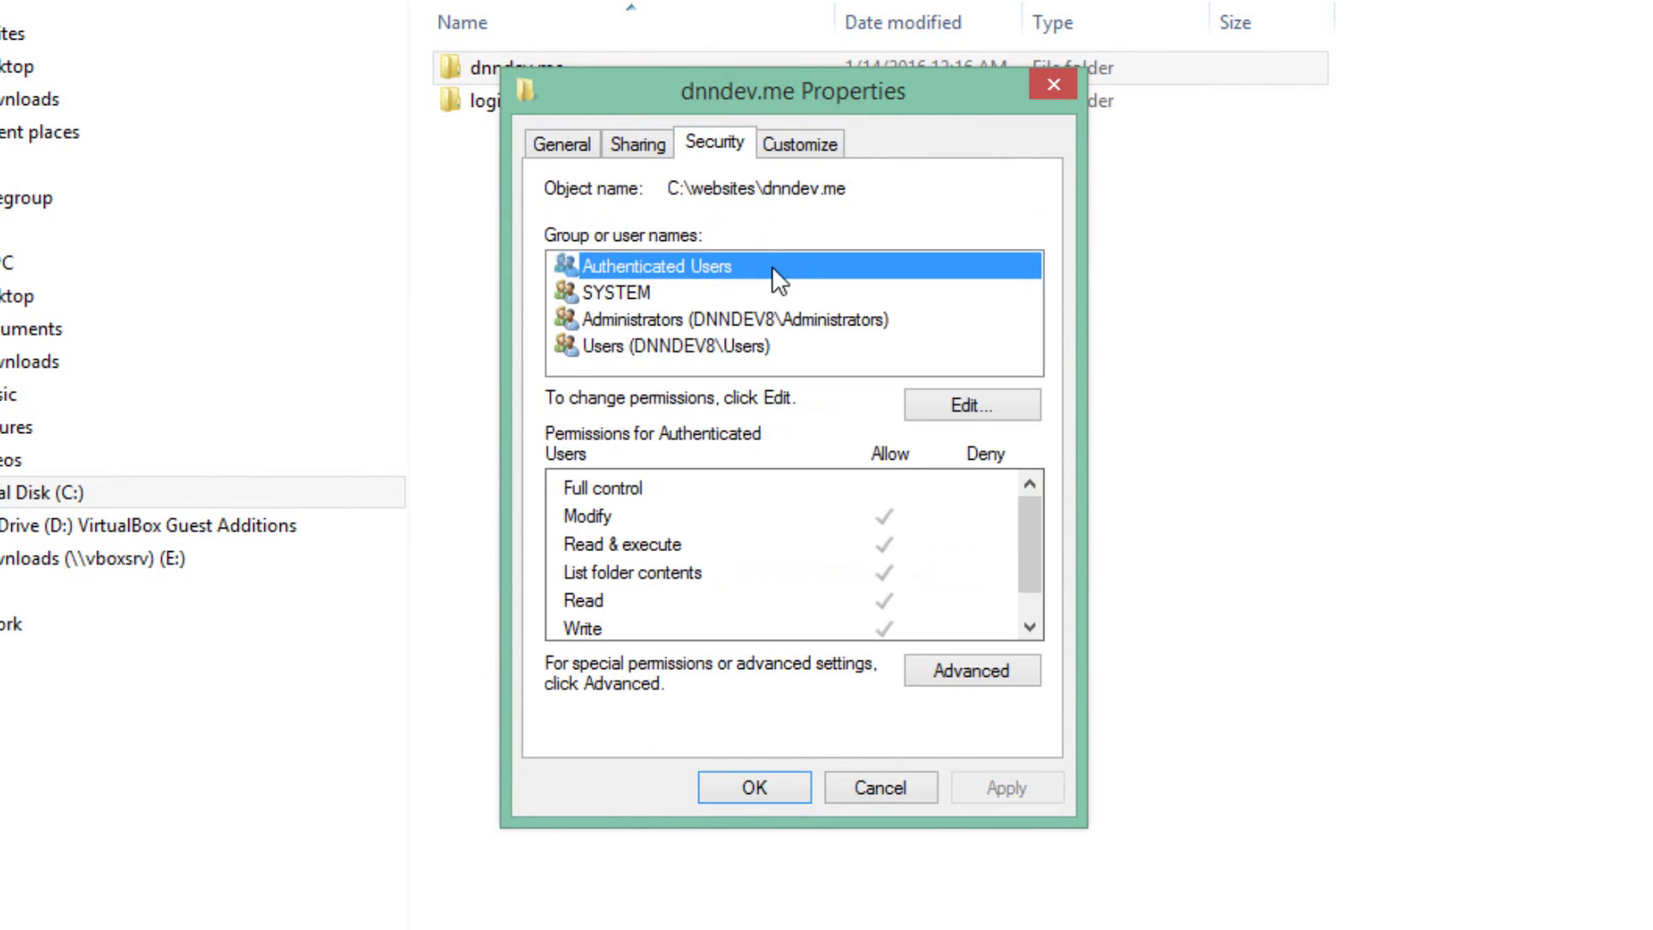
left_click(999, 422)
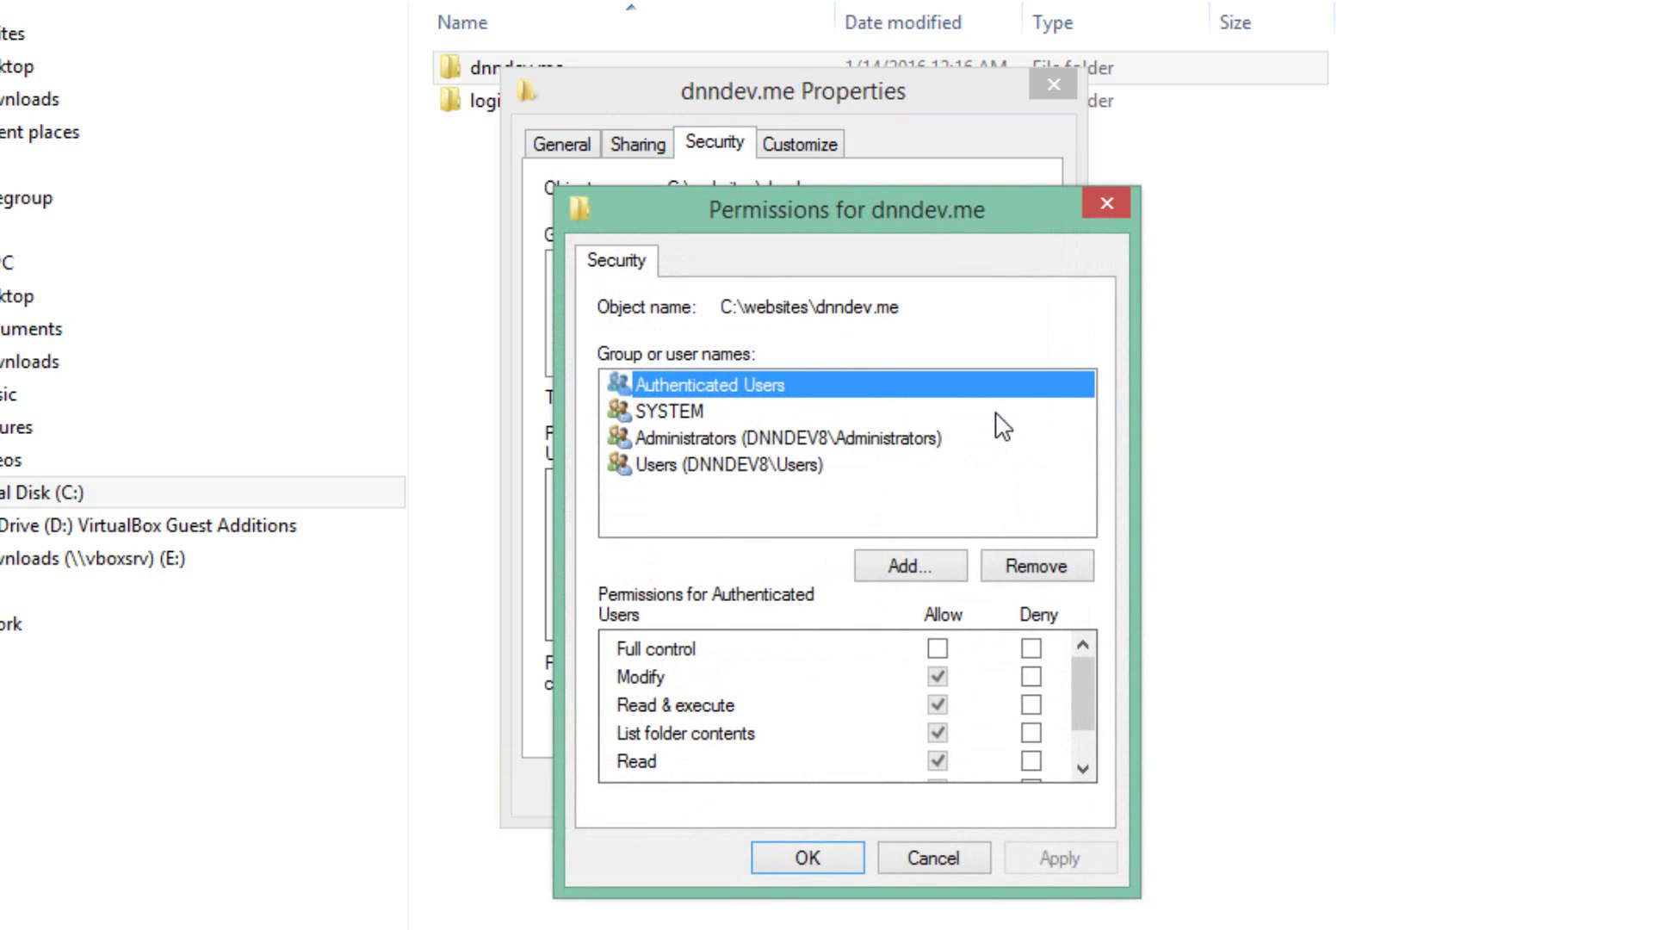
left_click(904, 559)
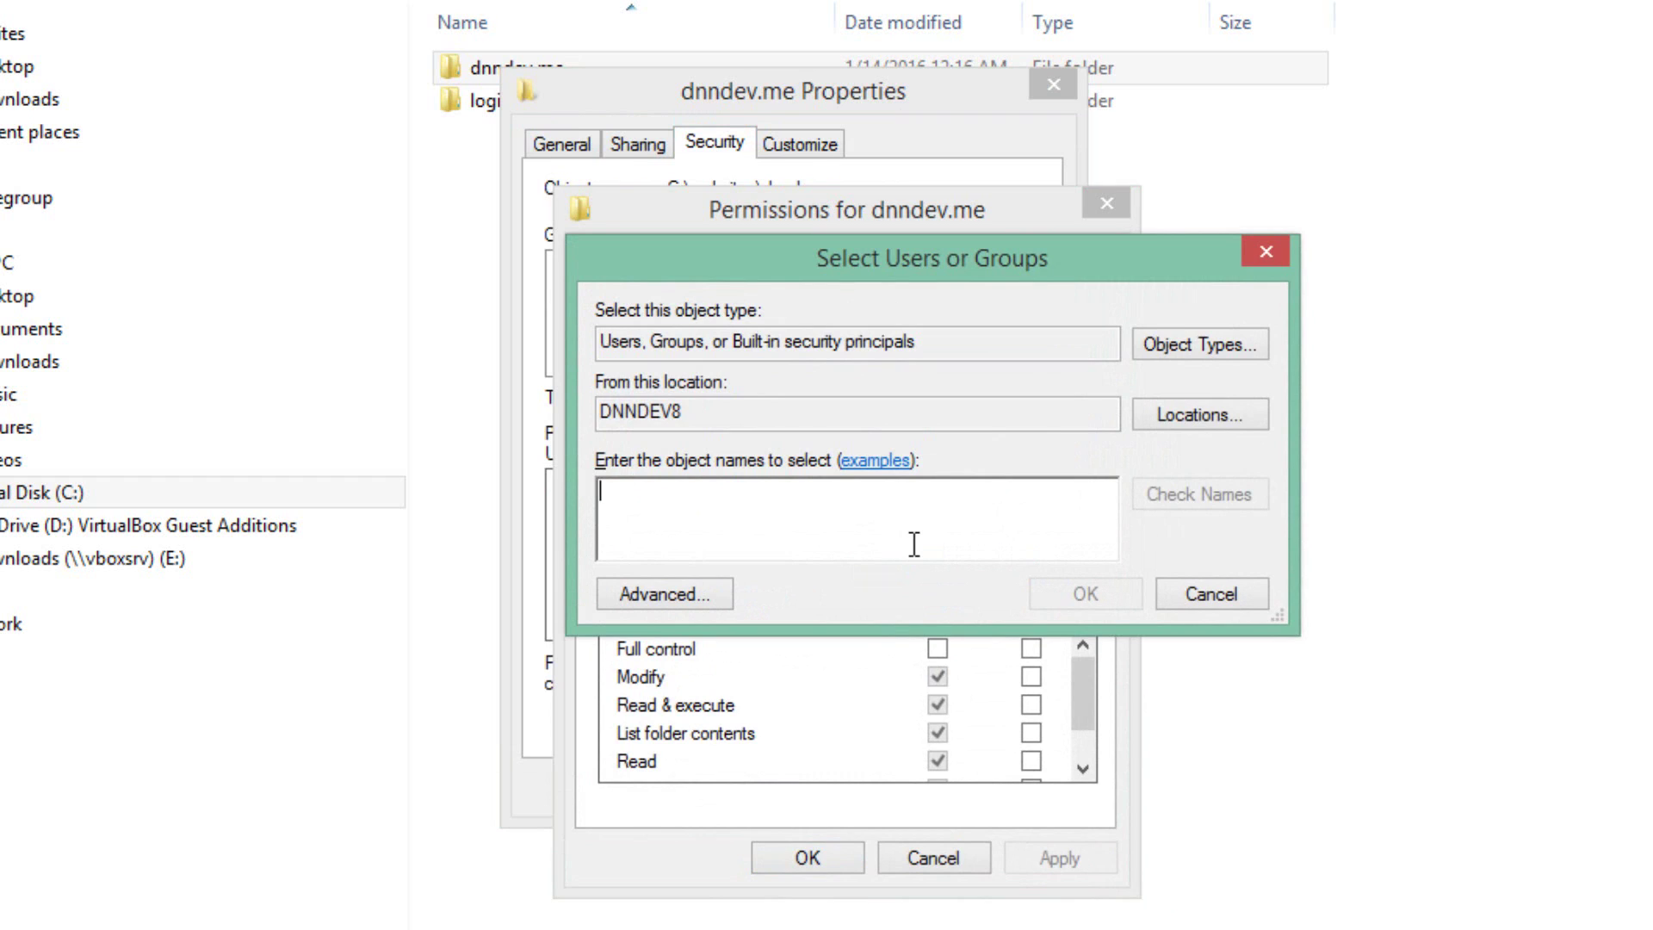
- Add the verified iis apppool\dnndev.me identity to the folder's permissions
type("iis ")
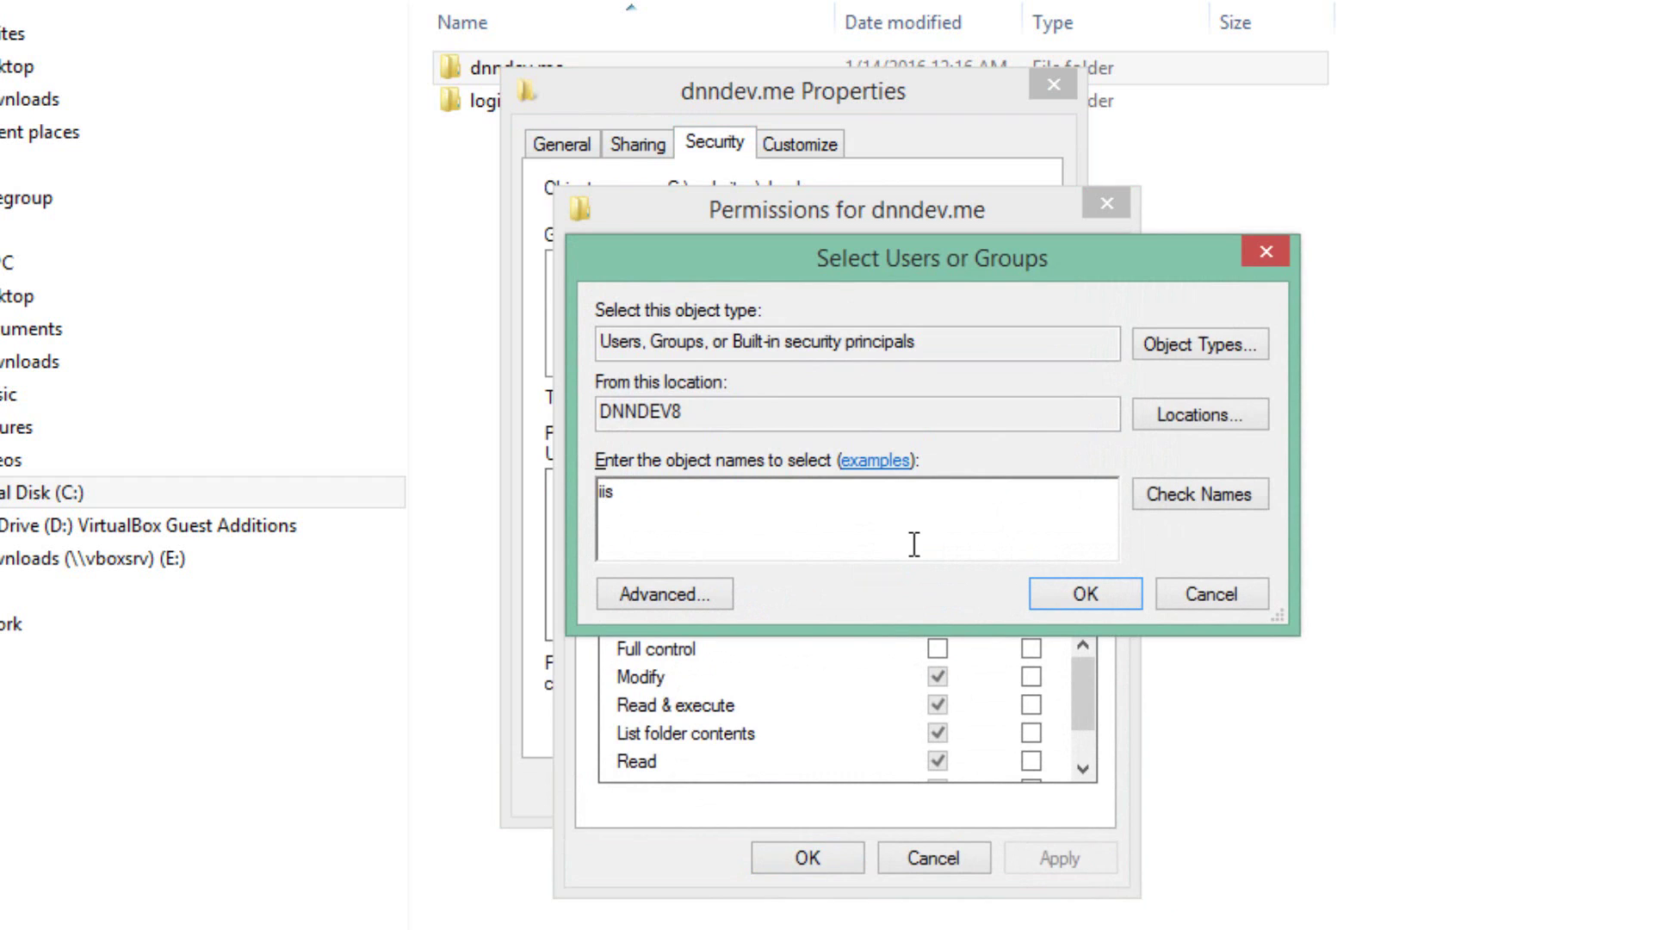
type("apppool\\dnndev.me")
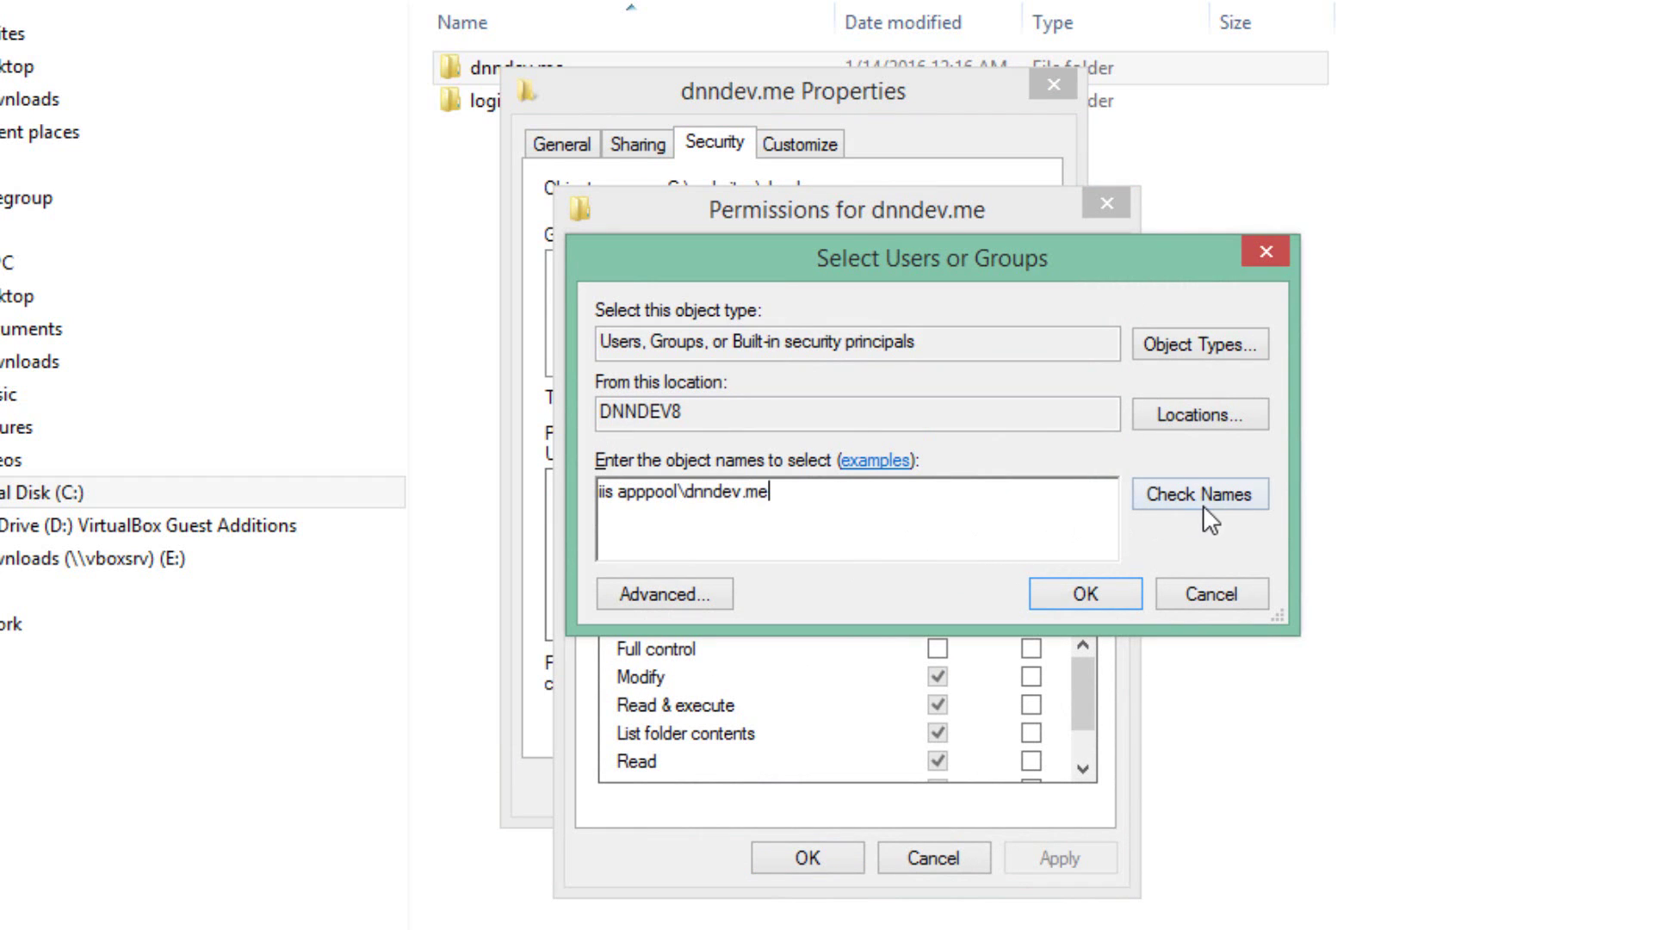
left_click(1214, 498)
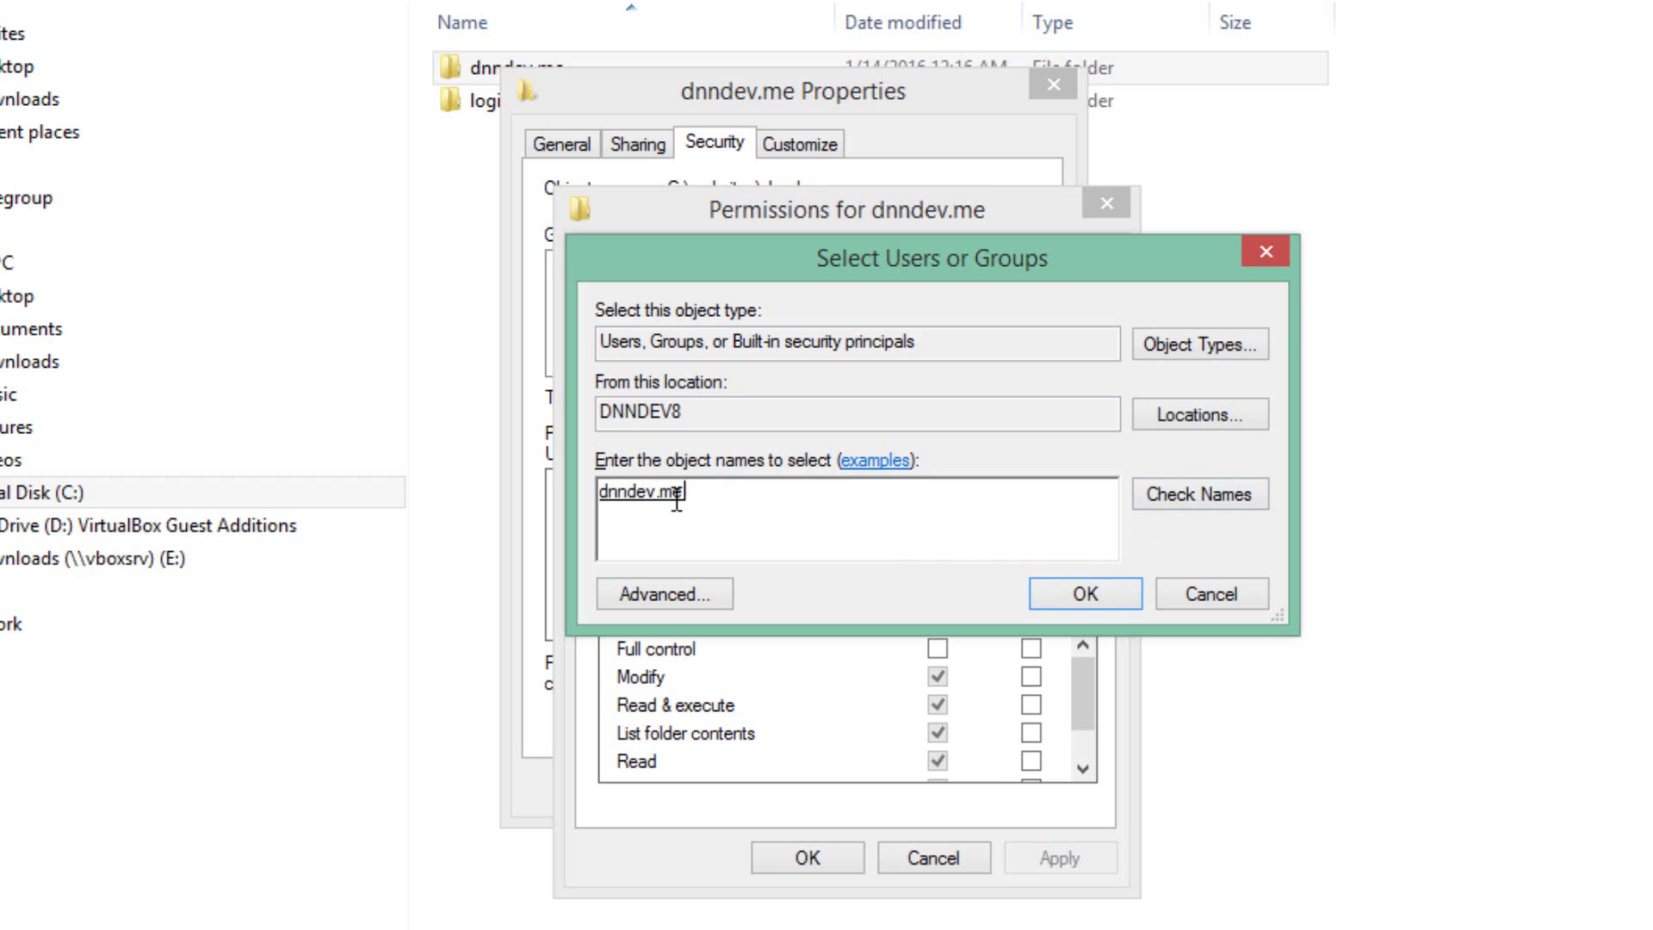
left_click(1098, 594)
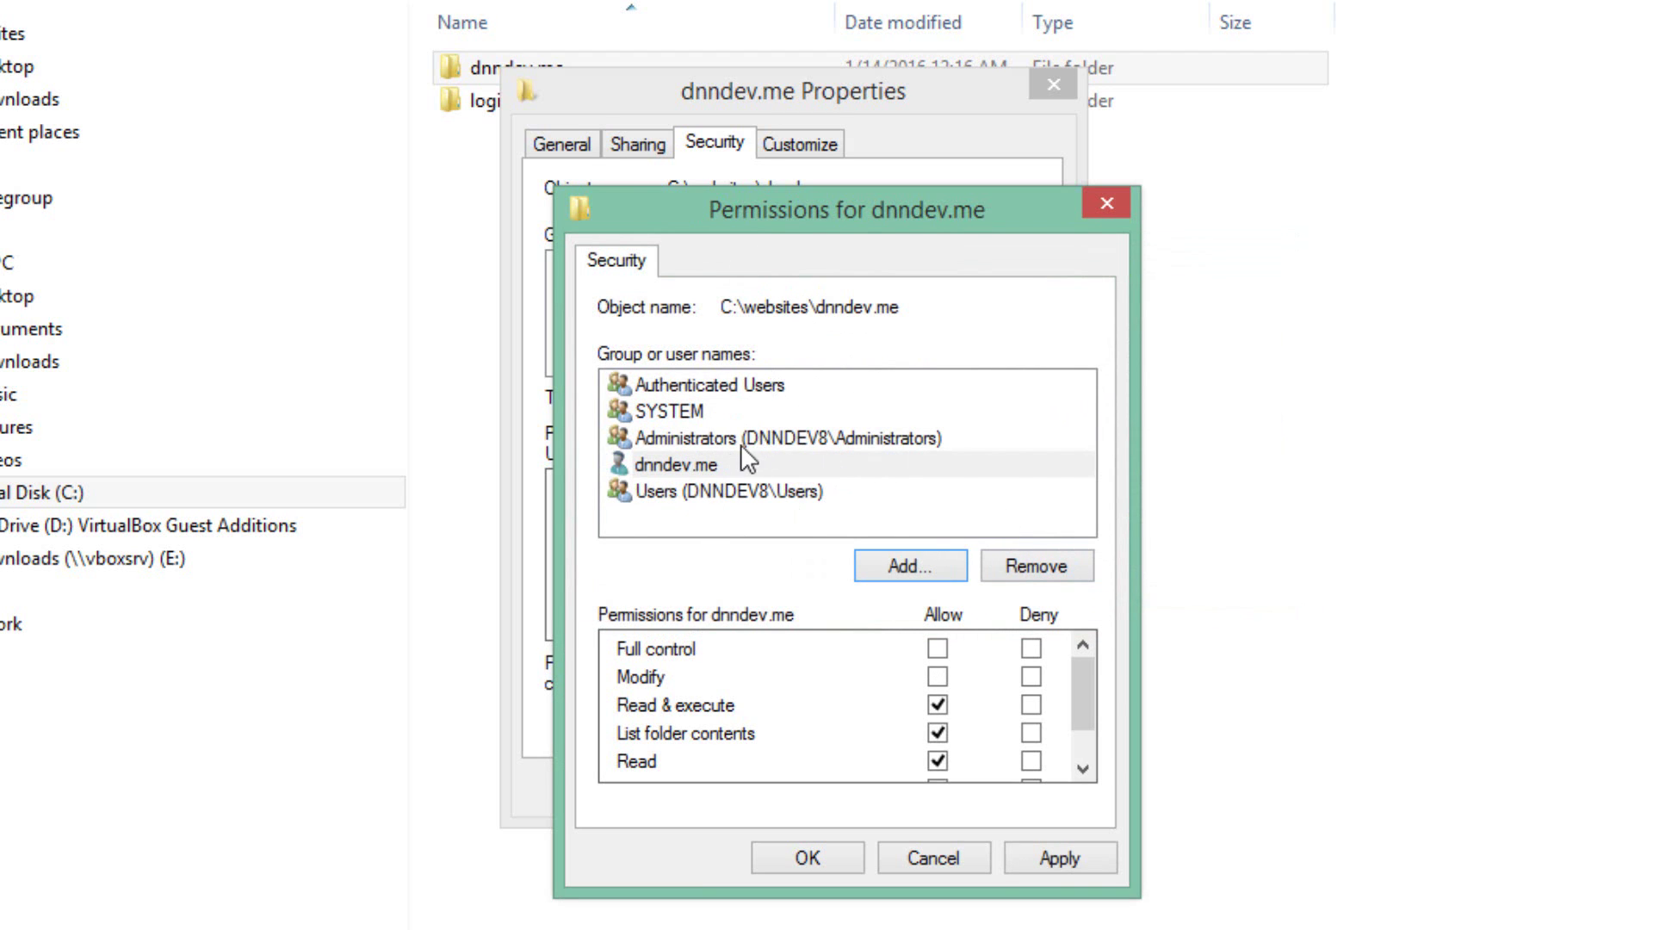
- Grant the dnndev.me identity Modify rights on the dnndev.me folder and close its properties
left_click(727, 463)
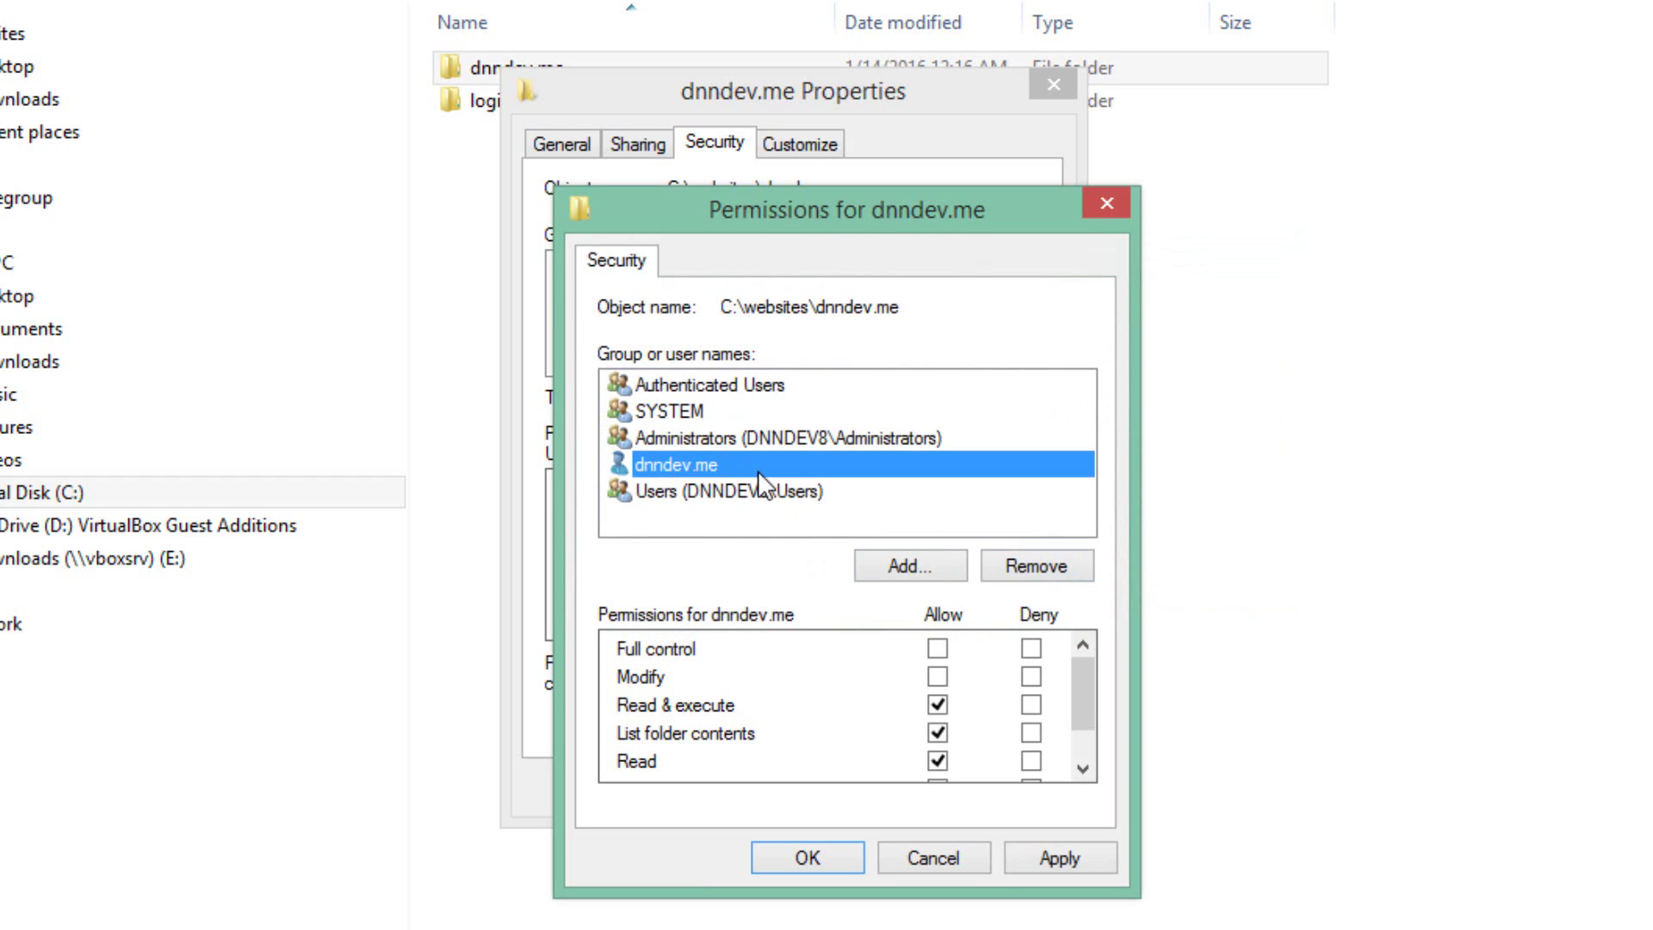
left_click(938, 676)
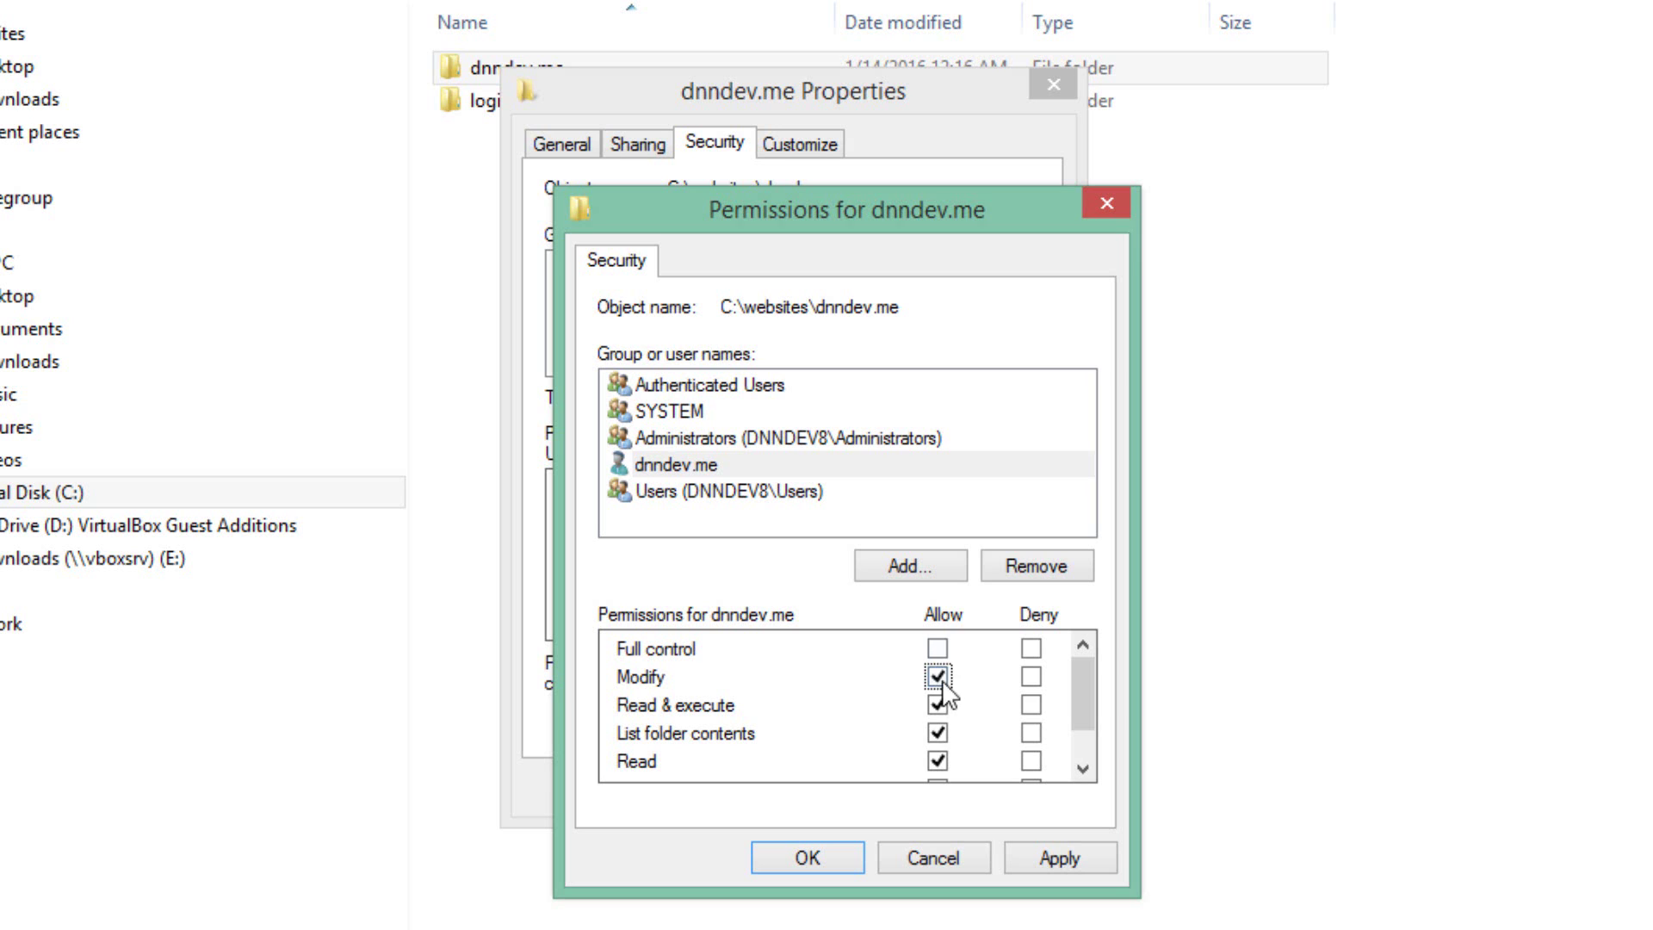
left_click(1071, 866)
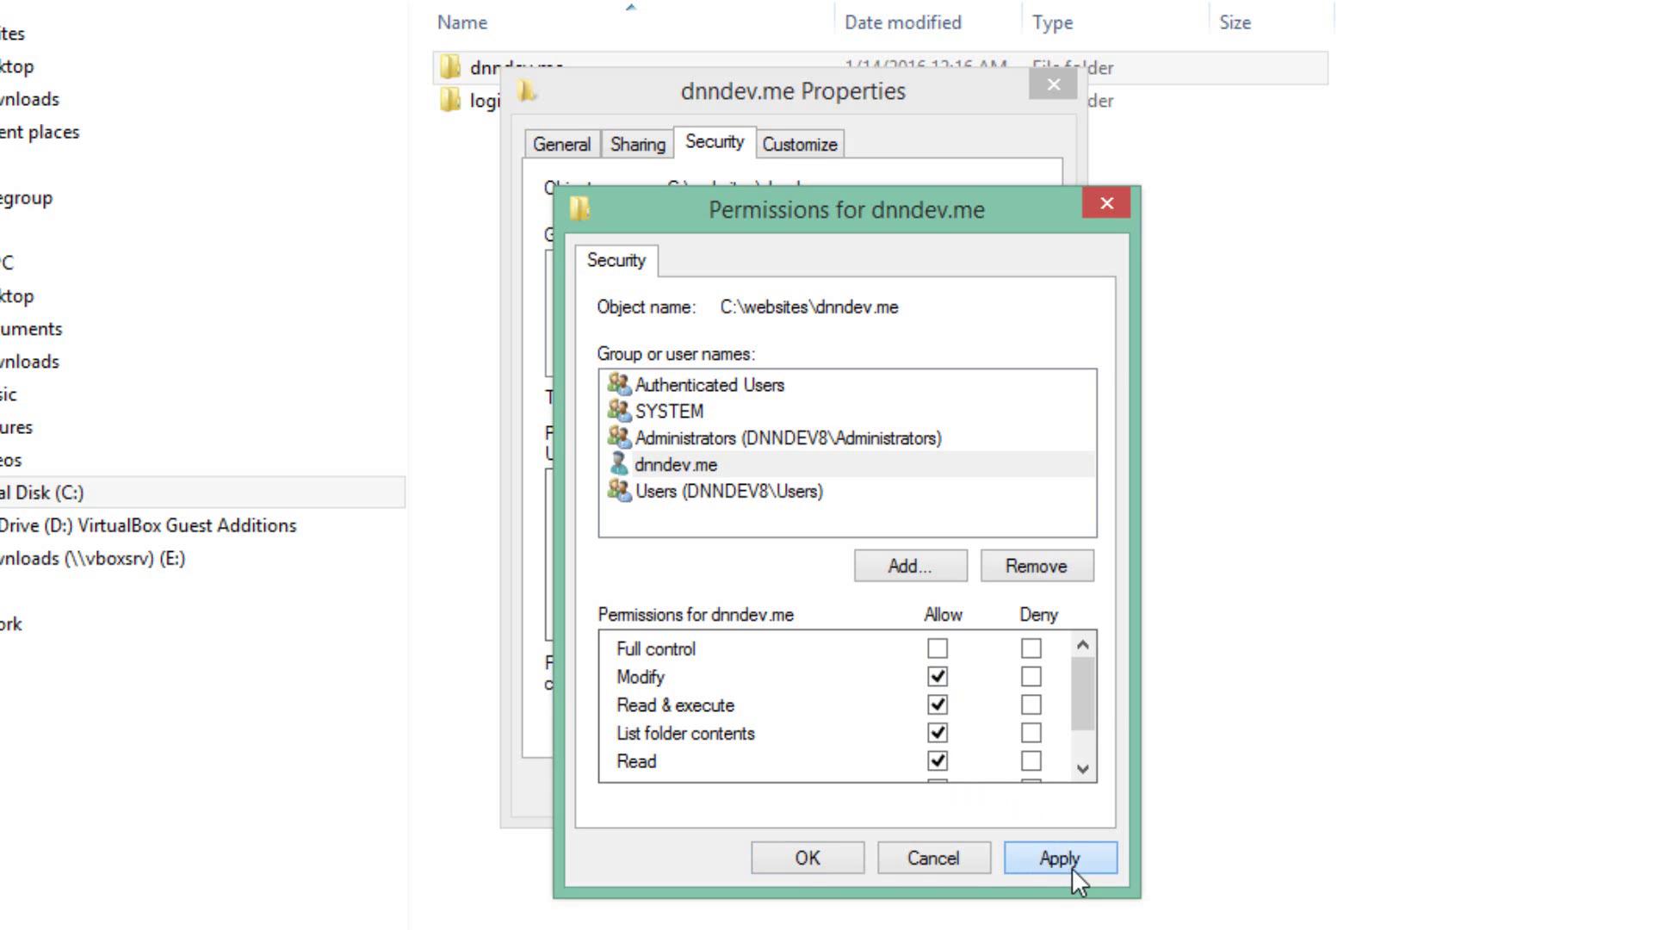
left_click(851, 857)
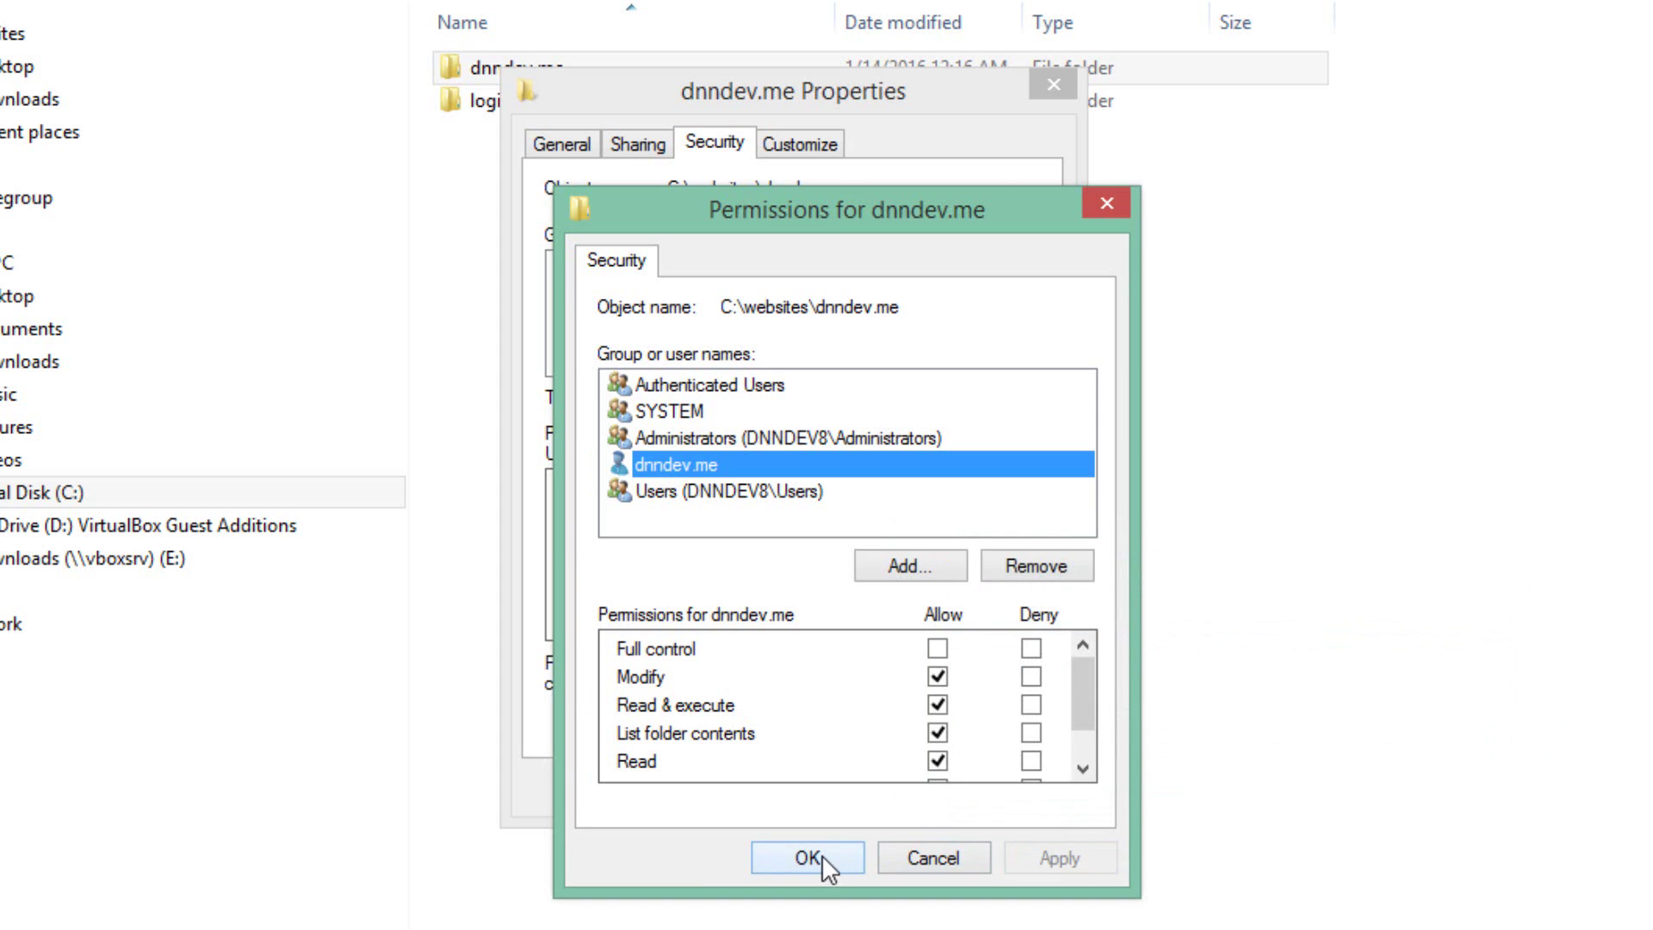
left_click(821, 854)
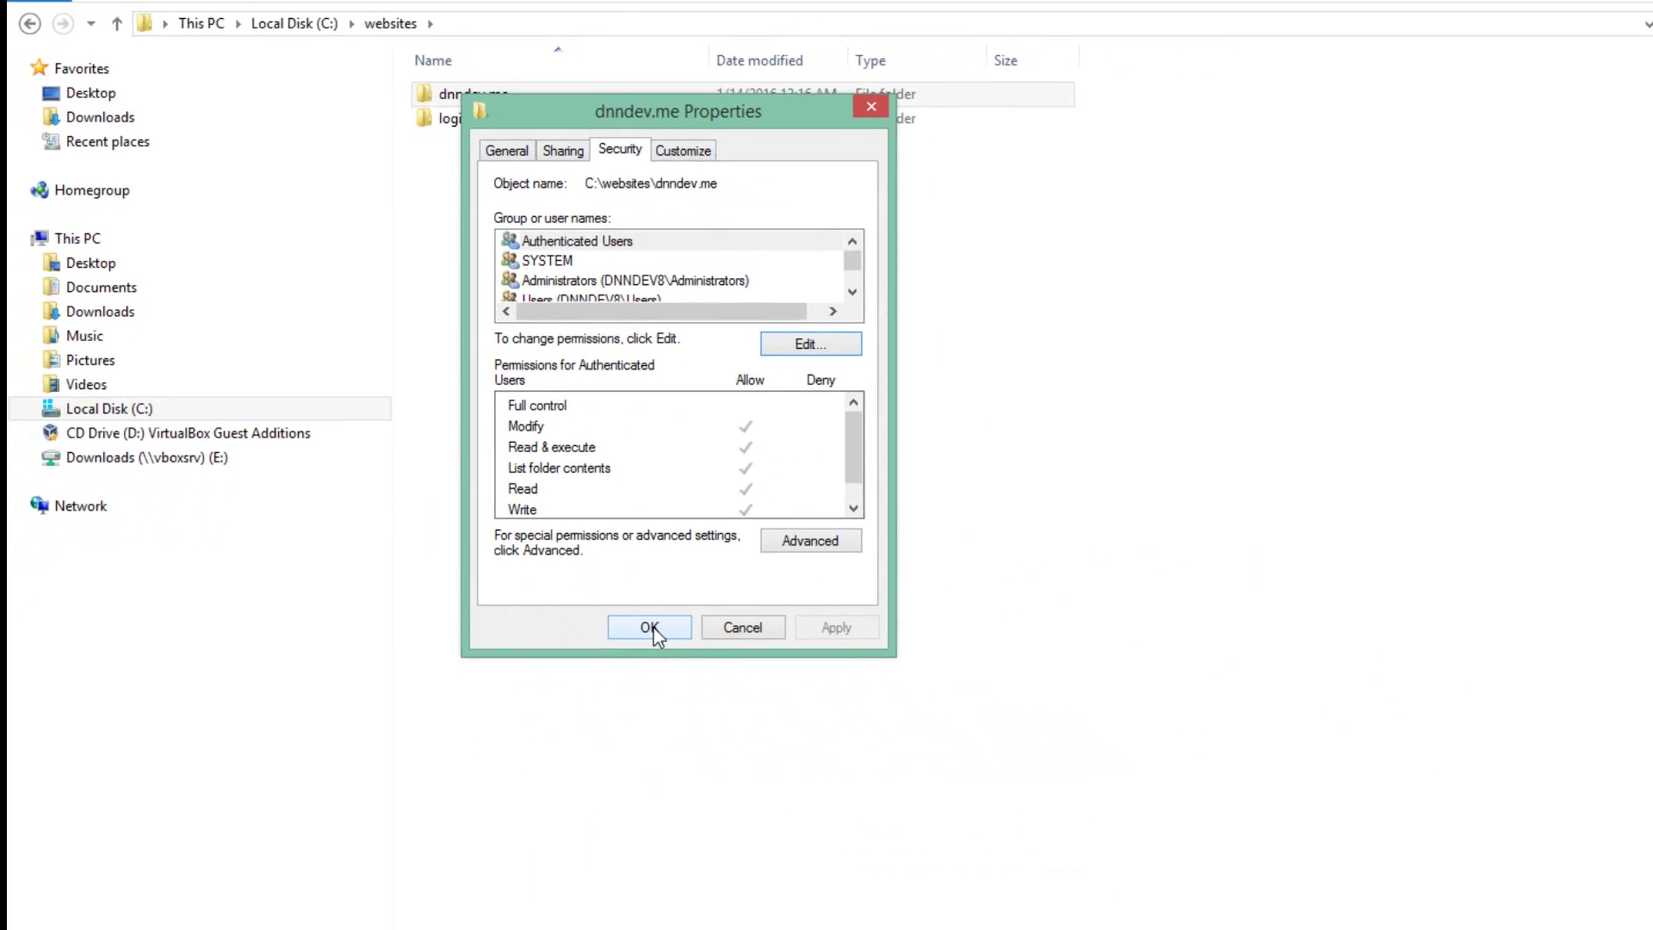
left_click(579, 520)
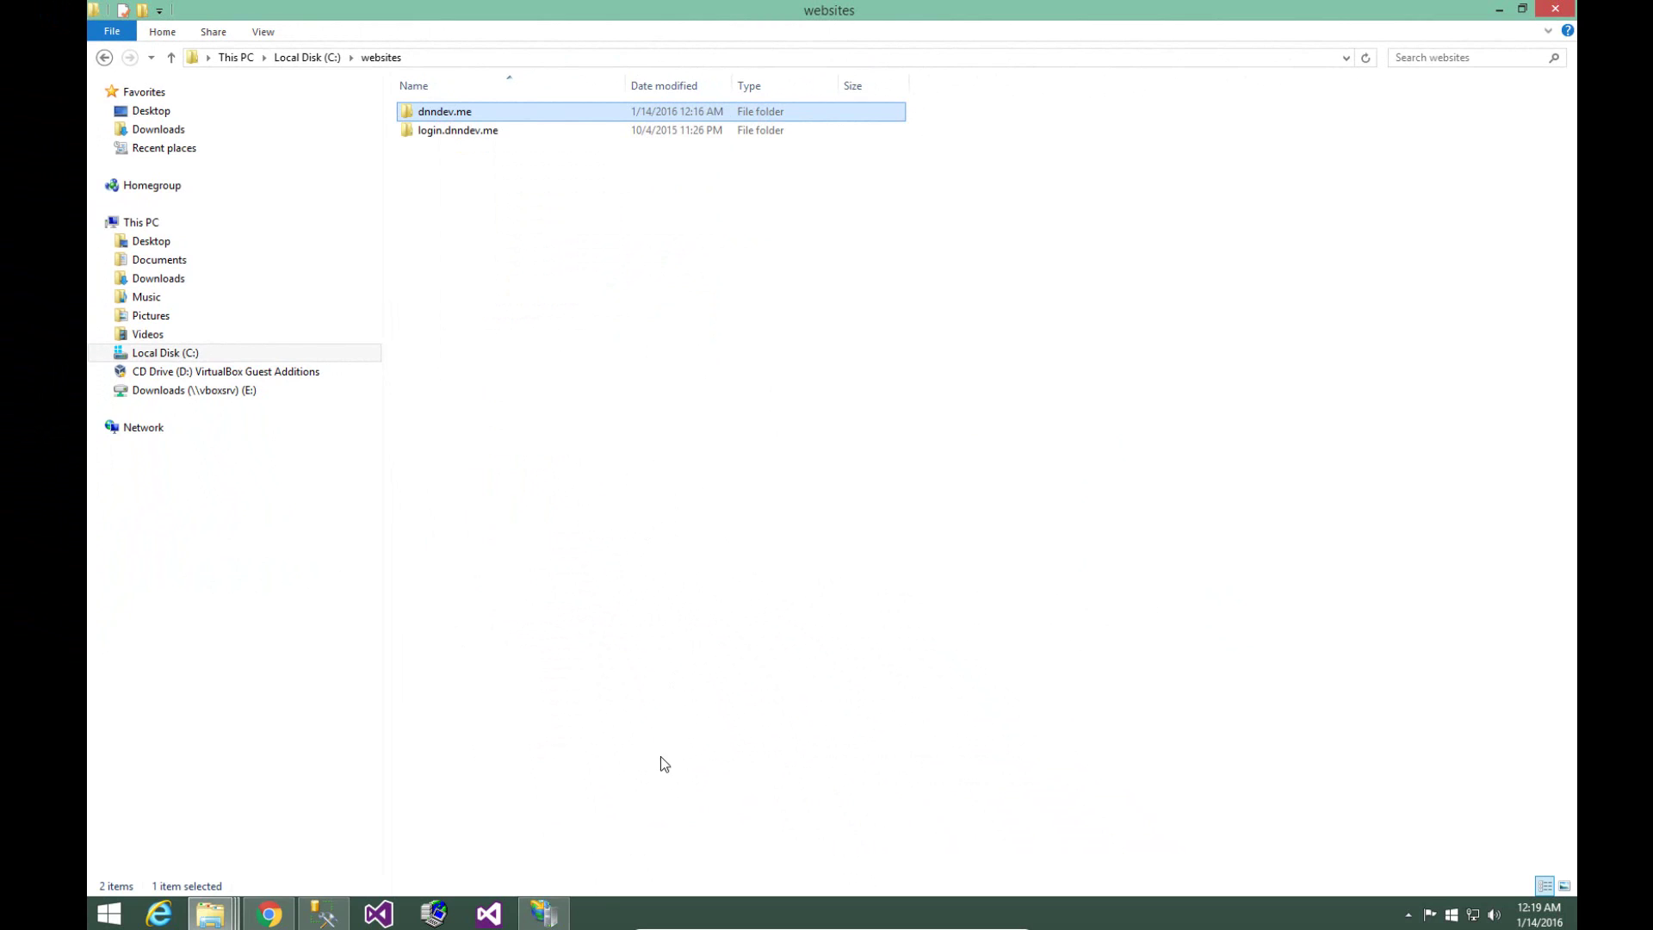
- Clear the folder selection and bring SQL Server Management Studio forward with its Object Explorer
mouse_move(564, 913)
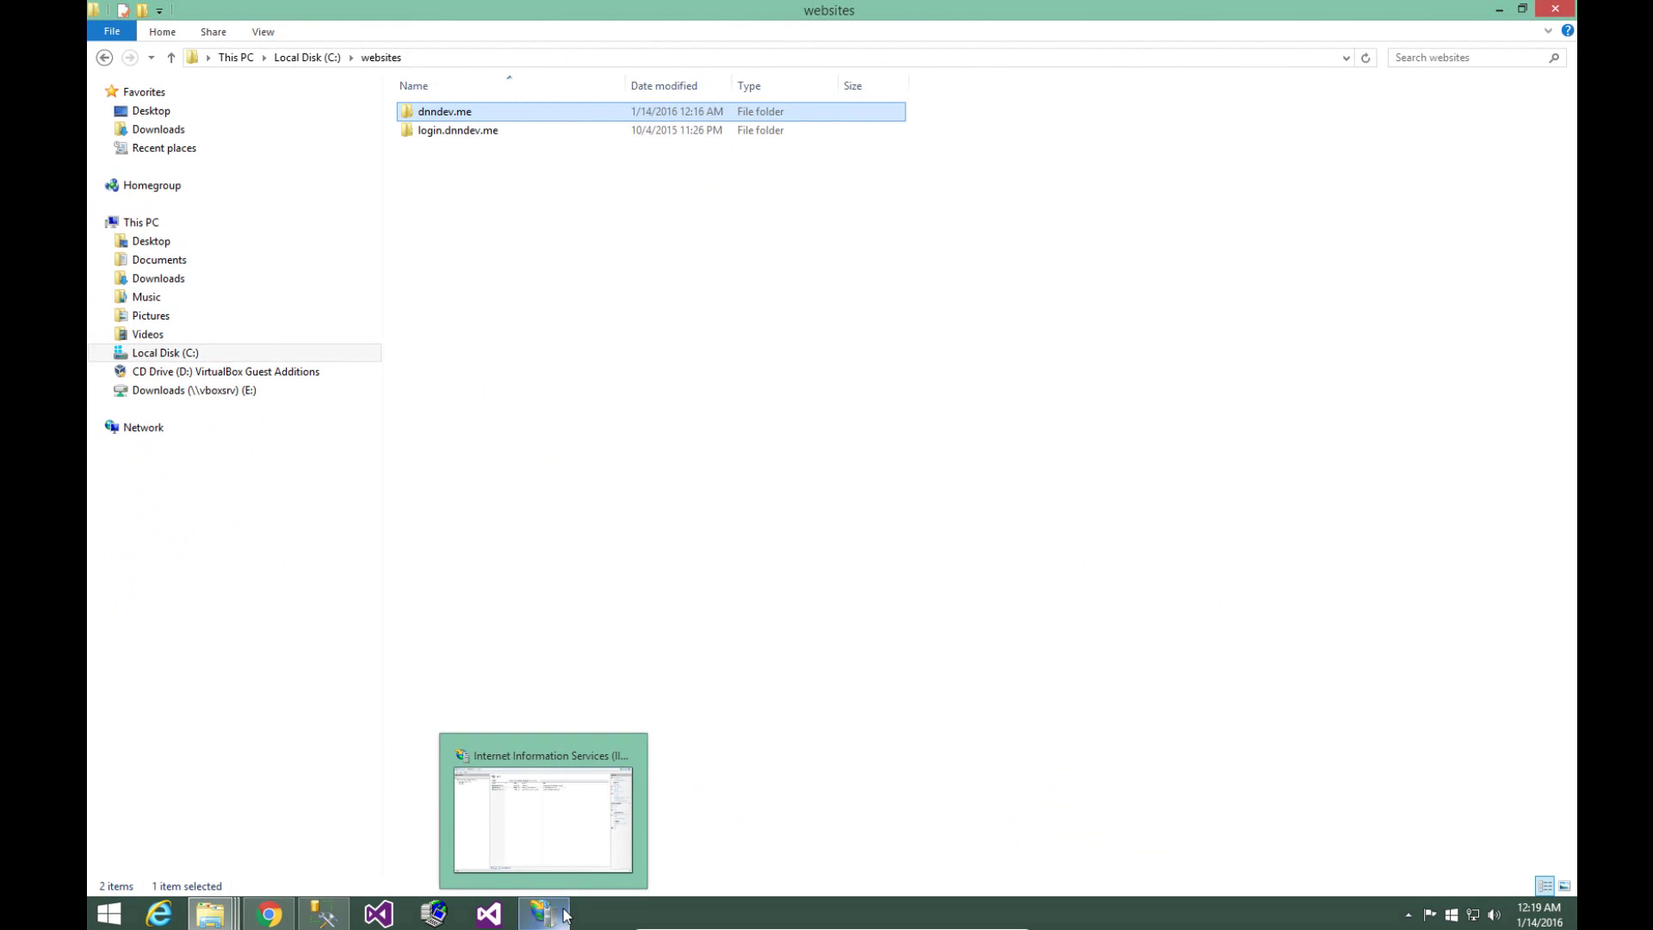
left_click(597, 594)
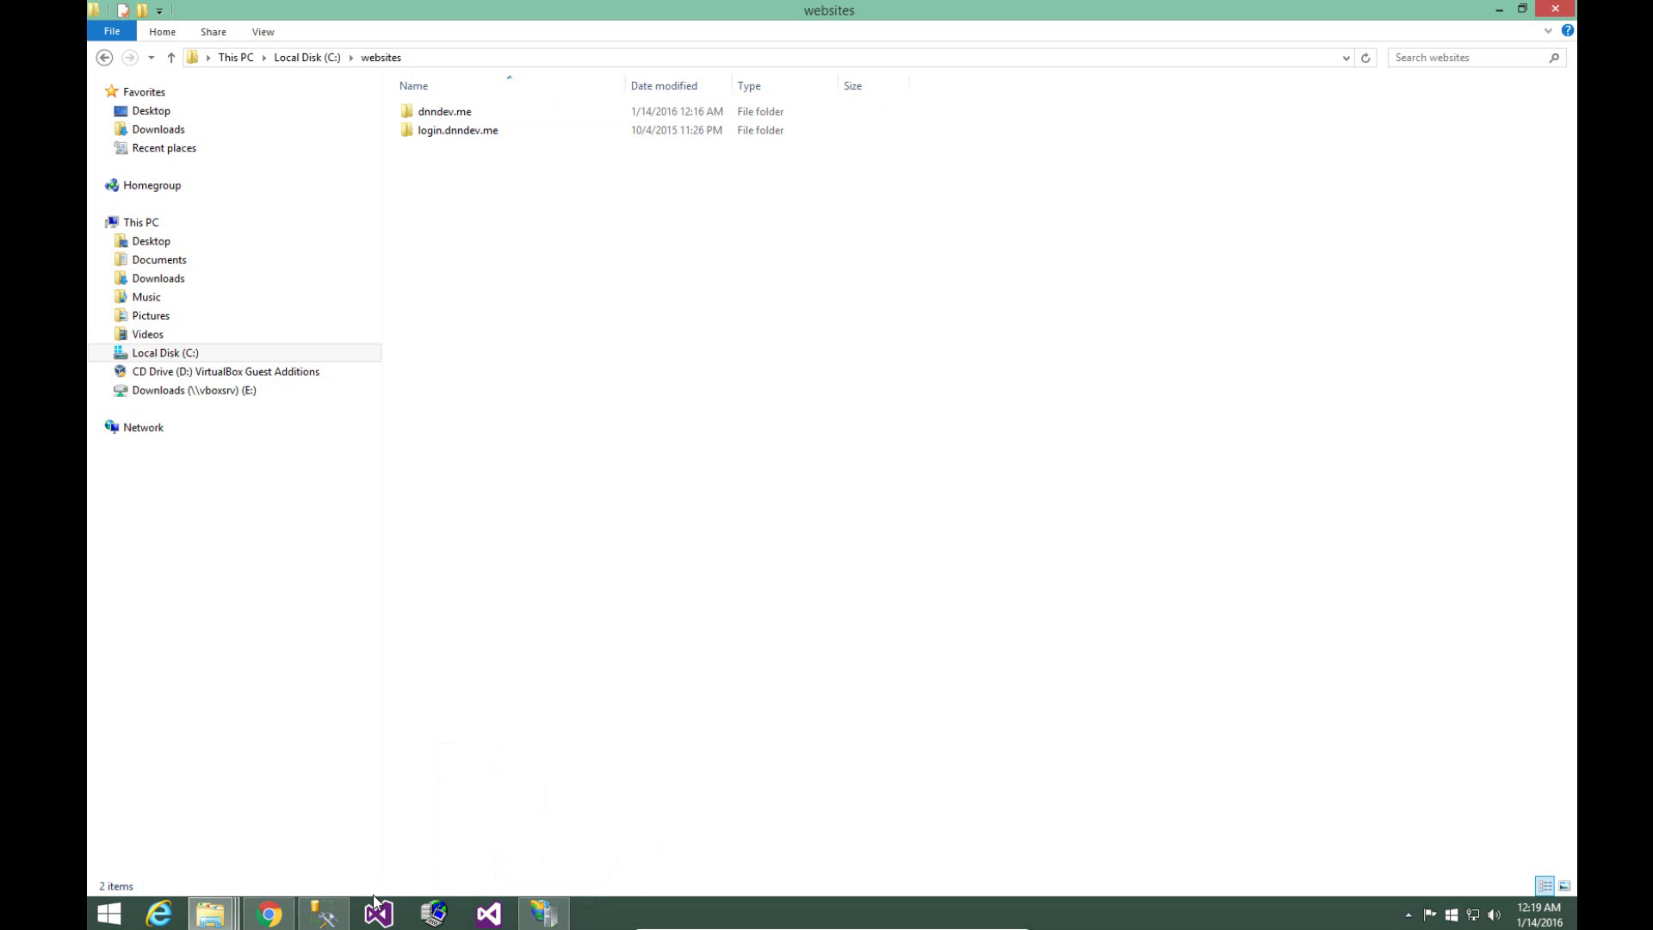
left_click(335, 917)
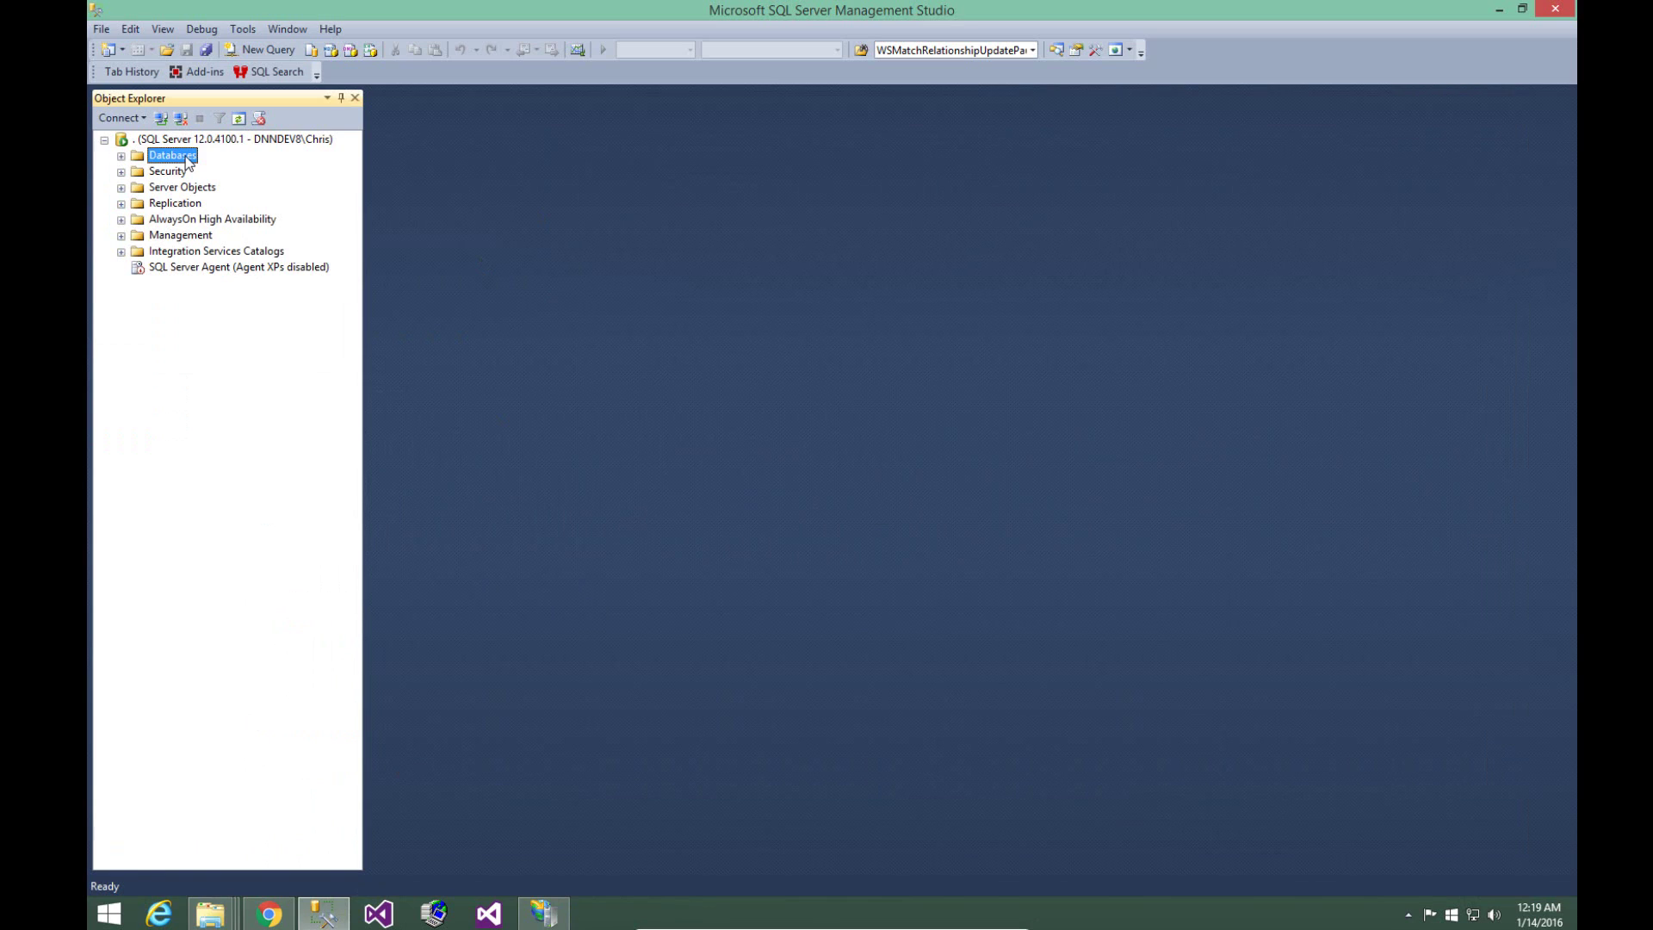
- Create a new database named dnndev.me under Databases
left_click(120, 156)
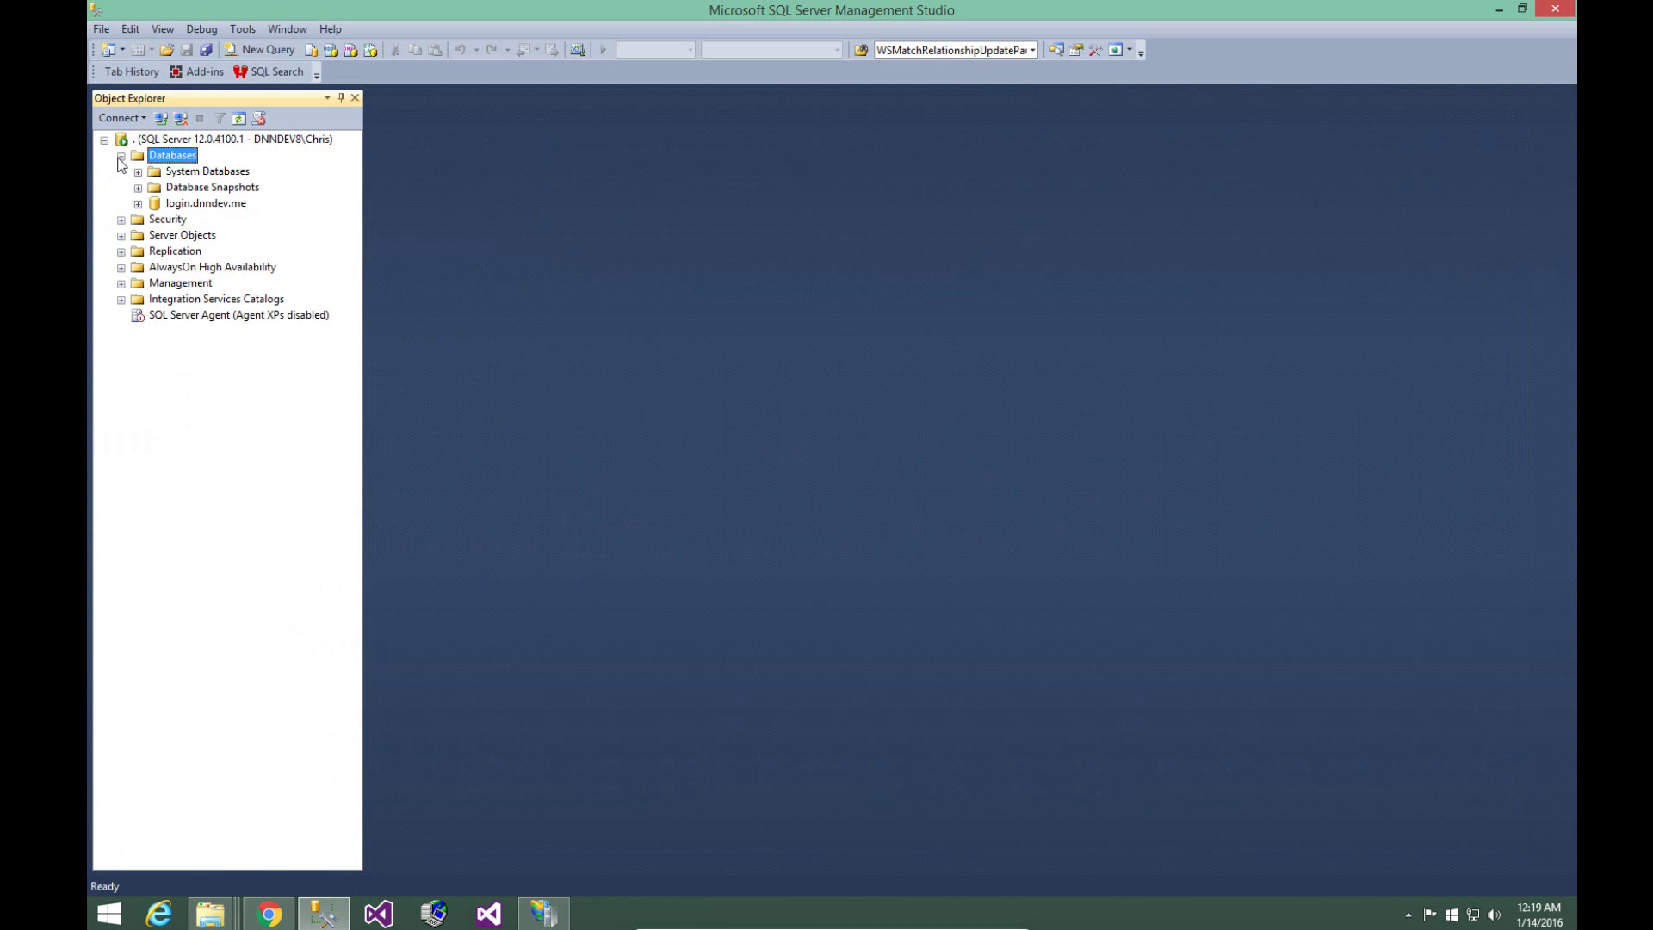
right_click(169, 156)
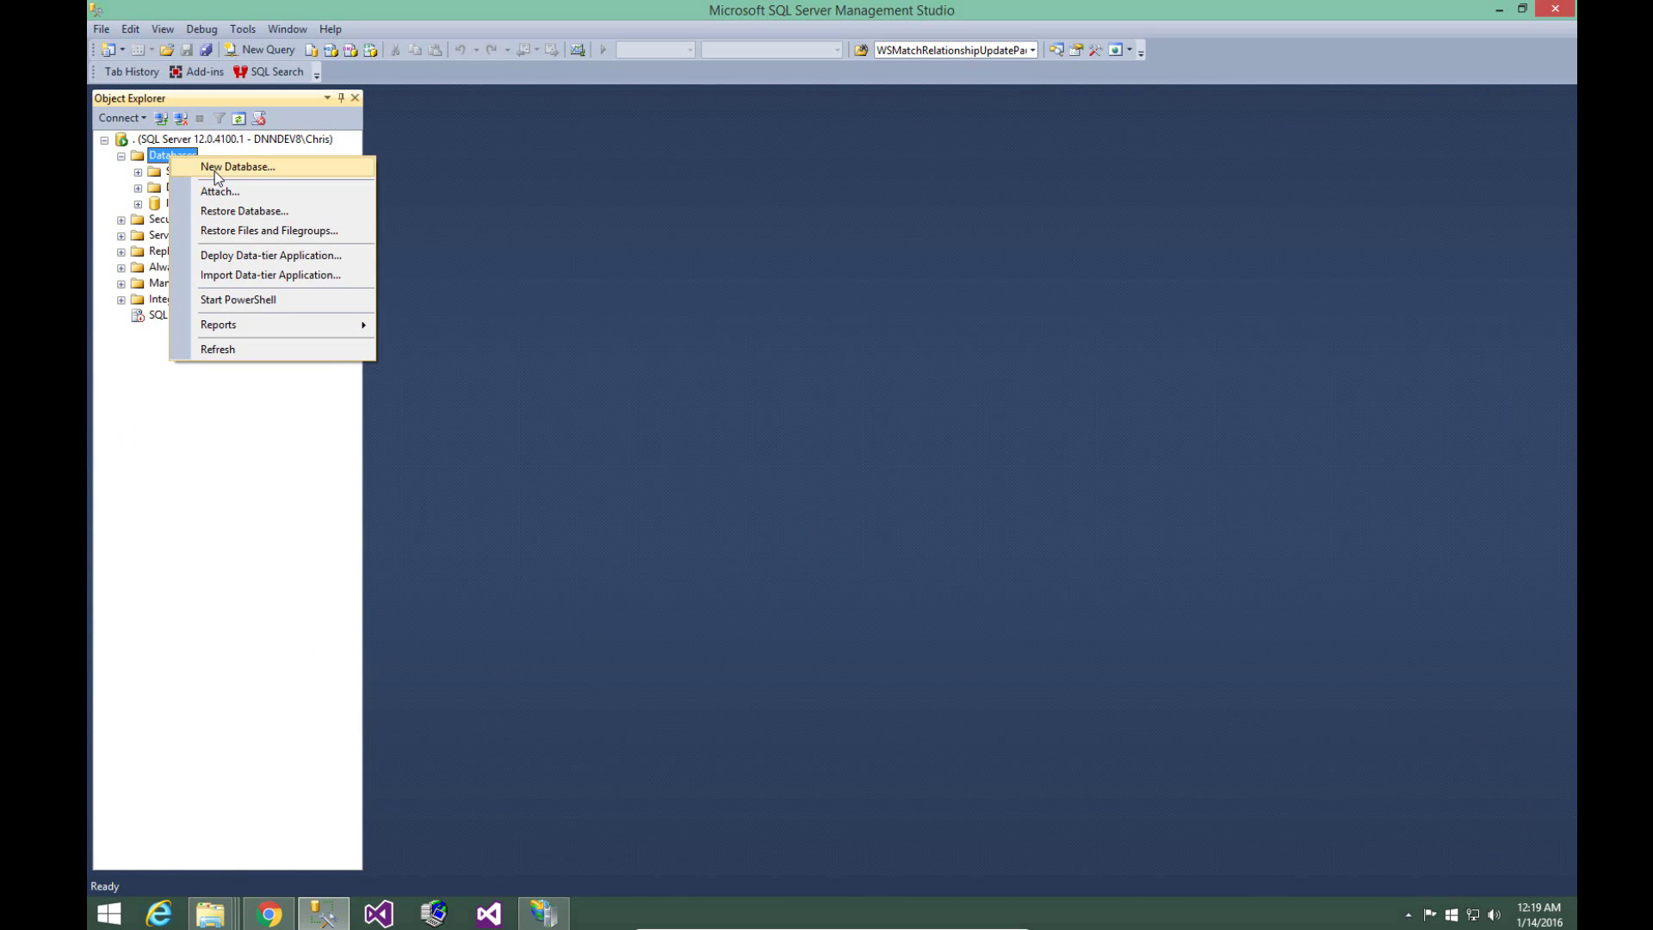
left_click(215, 172)
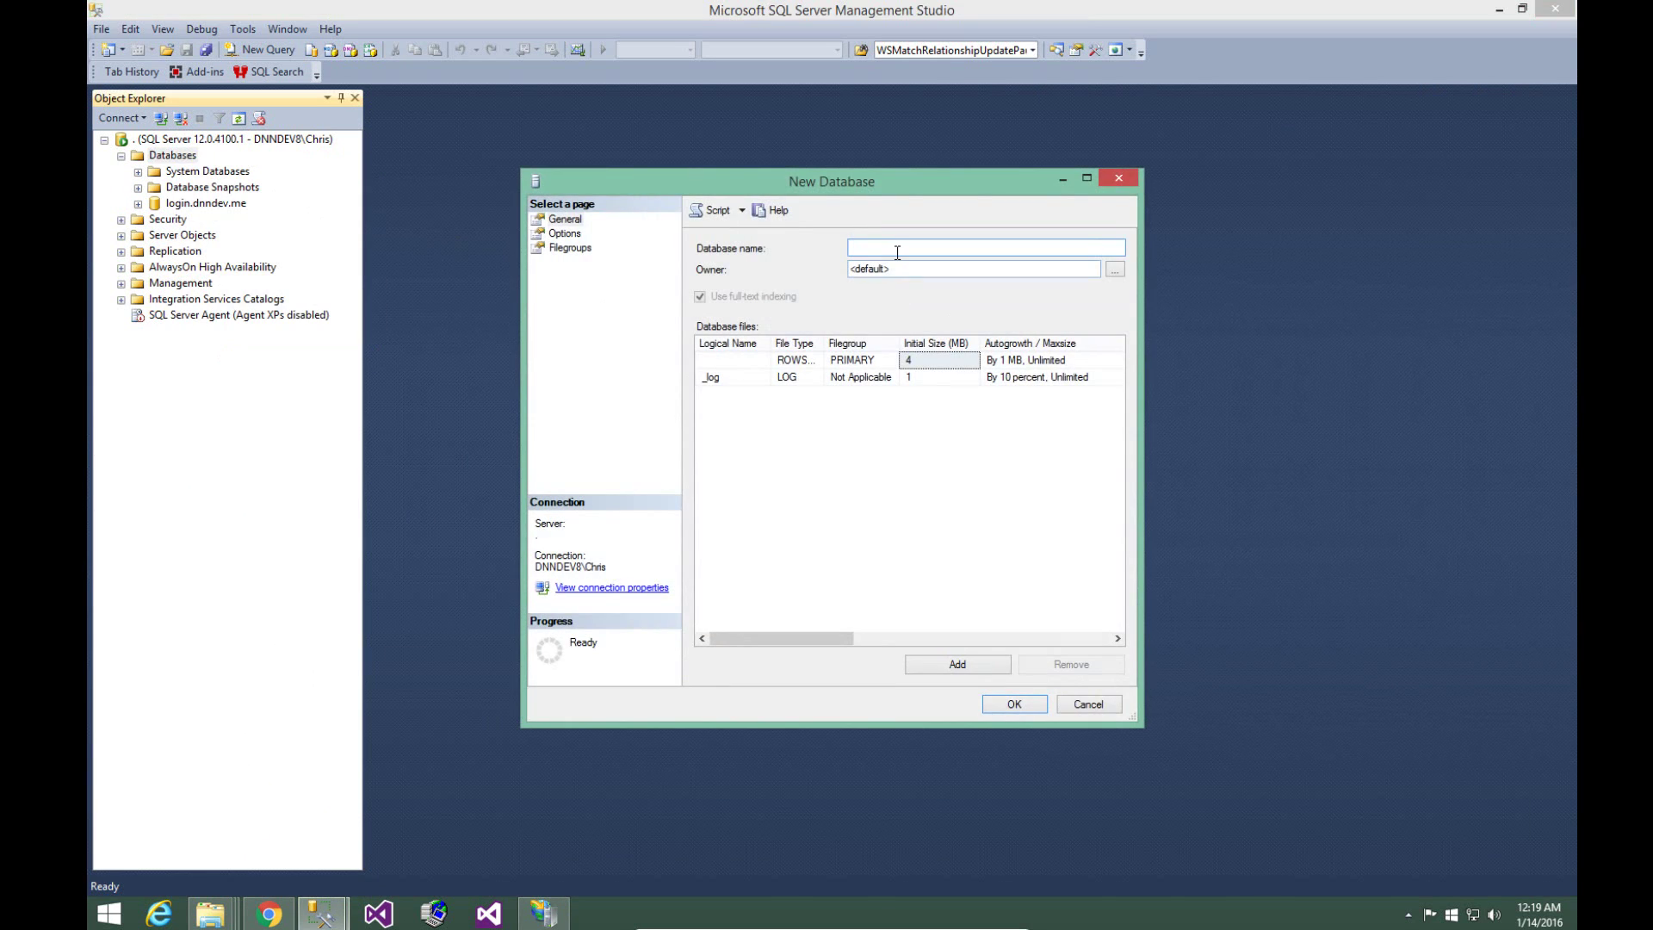
type("dnndev.me")
left_click(1013, 704)
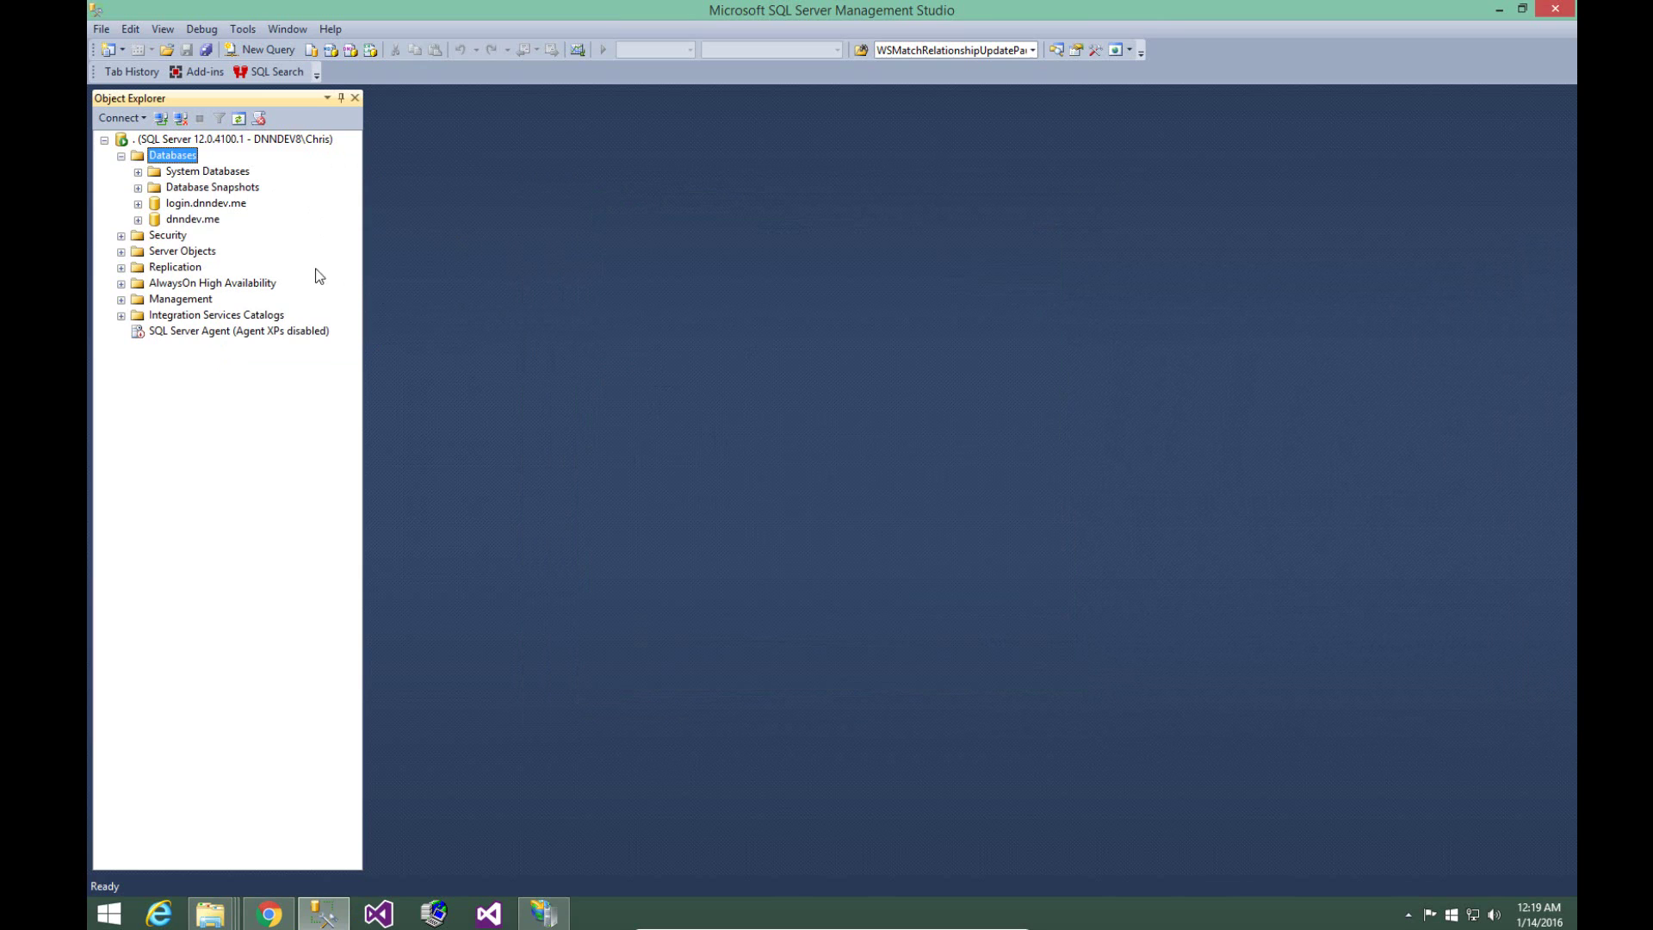
- Expand Security > Logins and bring up the Logins context menu
left_click(122, 236)
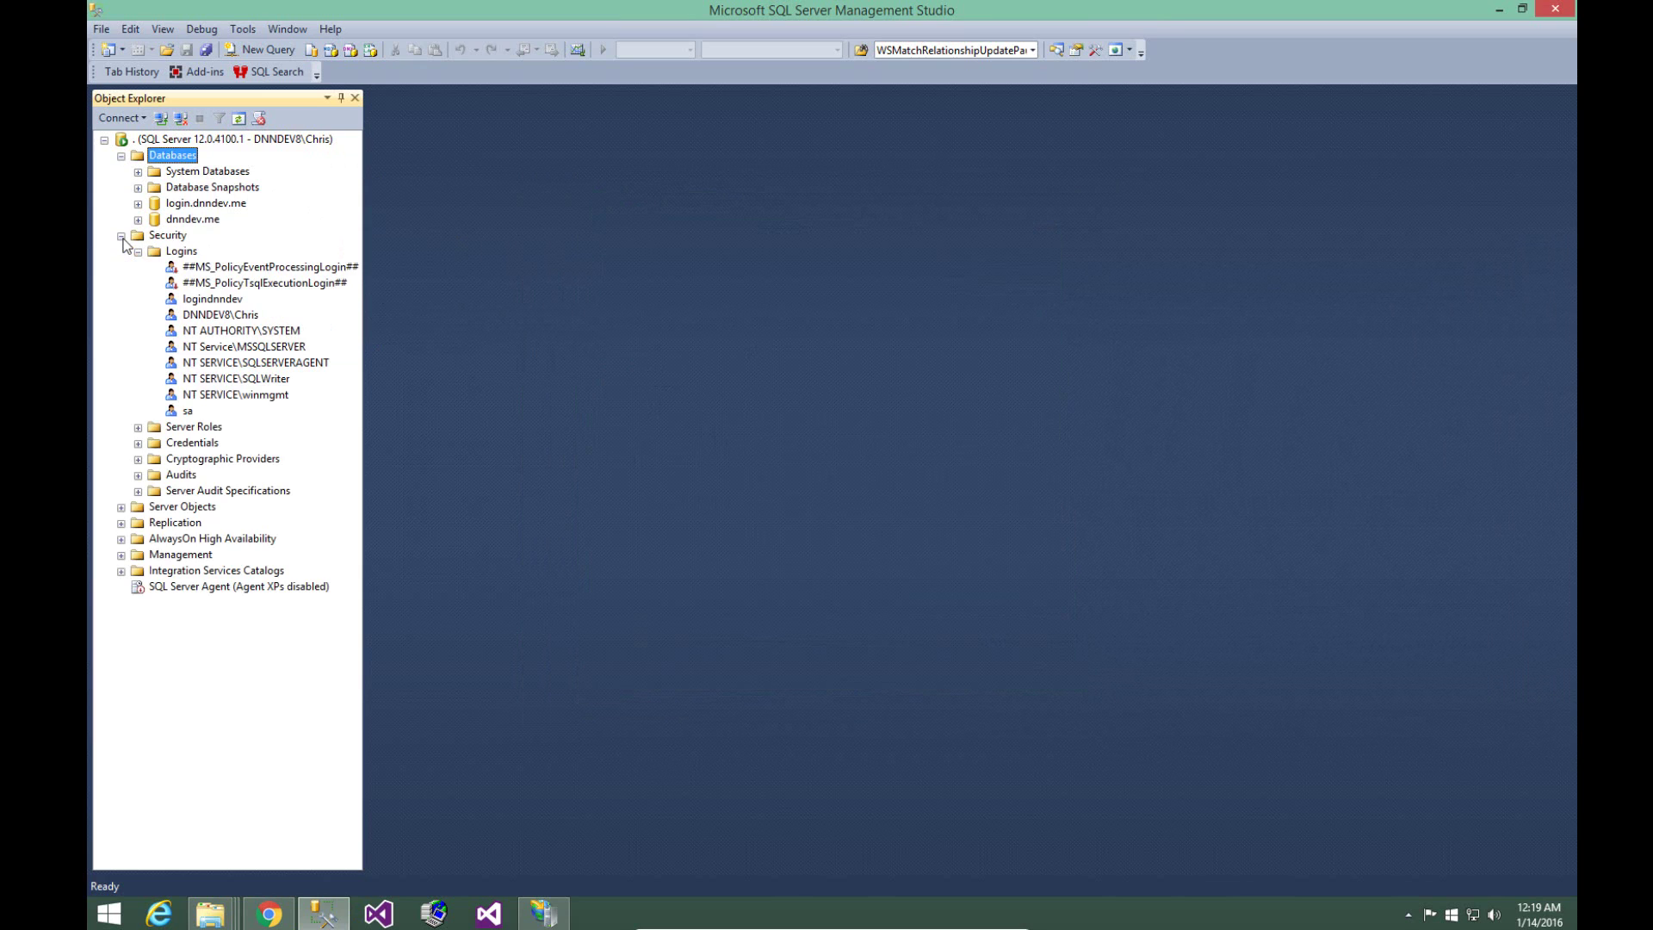
left_click(176, 252)
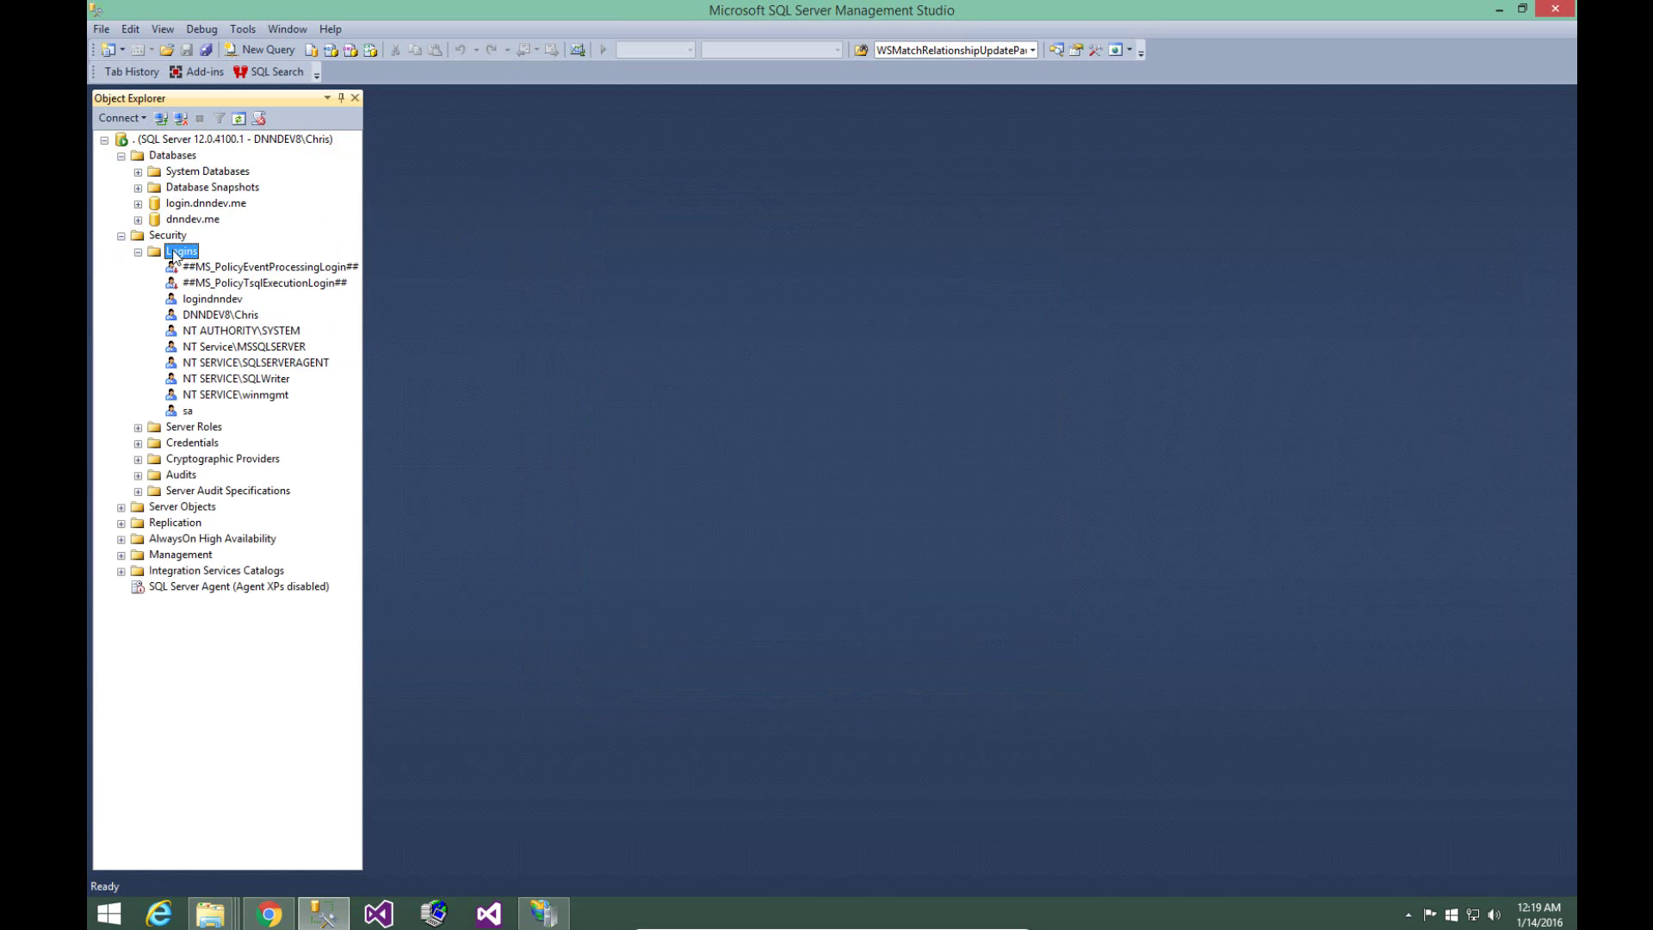
right_click(175, 255)
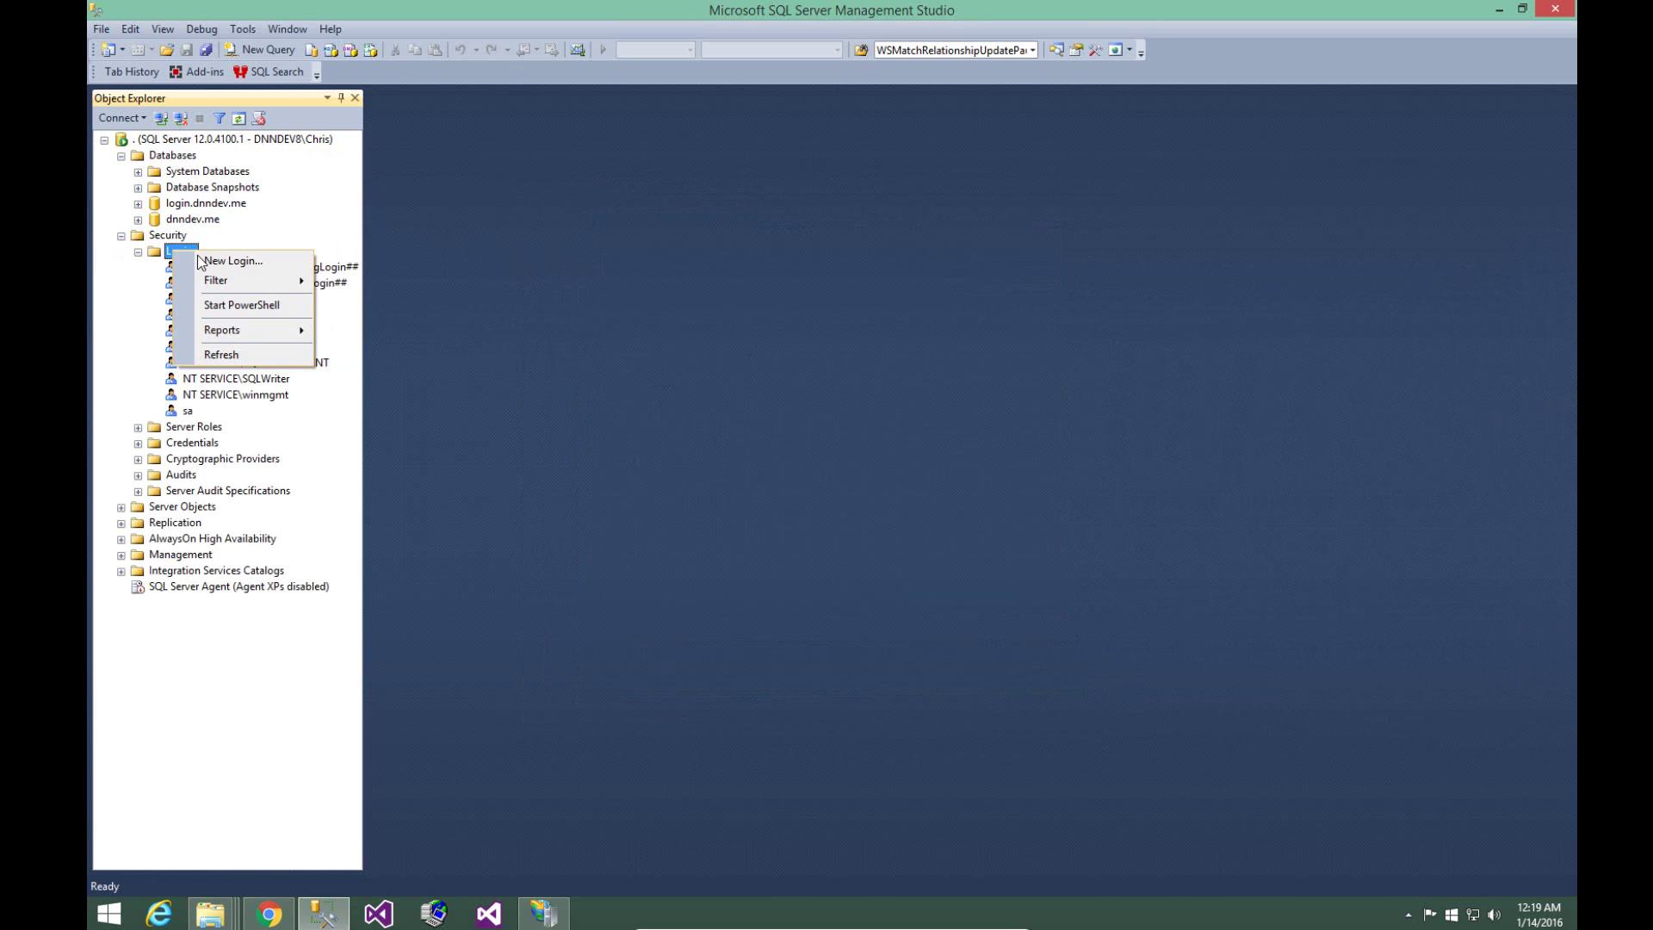
- Start login dnndev.me with SQL Server authentication, a confirmed password, and password policy unchecked
left_click(220, 263)
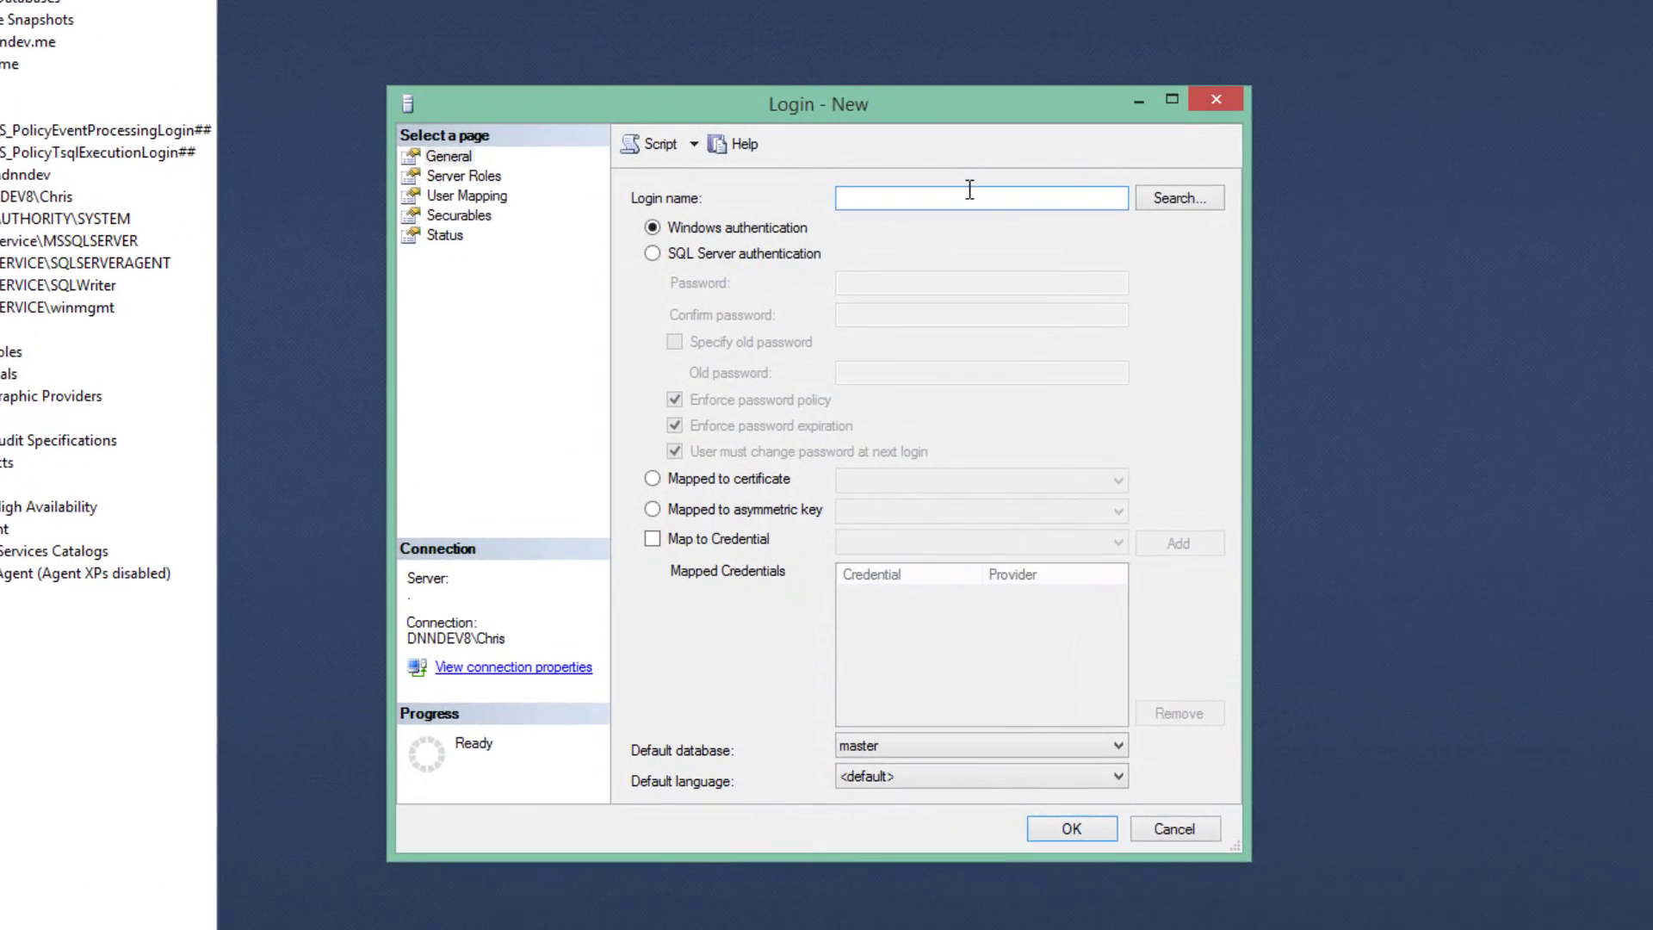
type("dnndev.me")
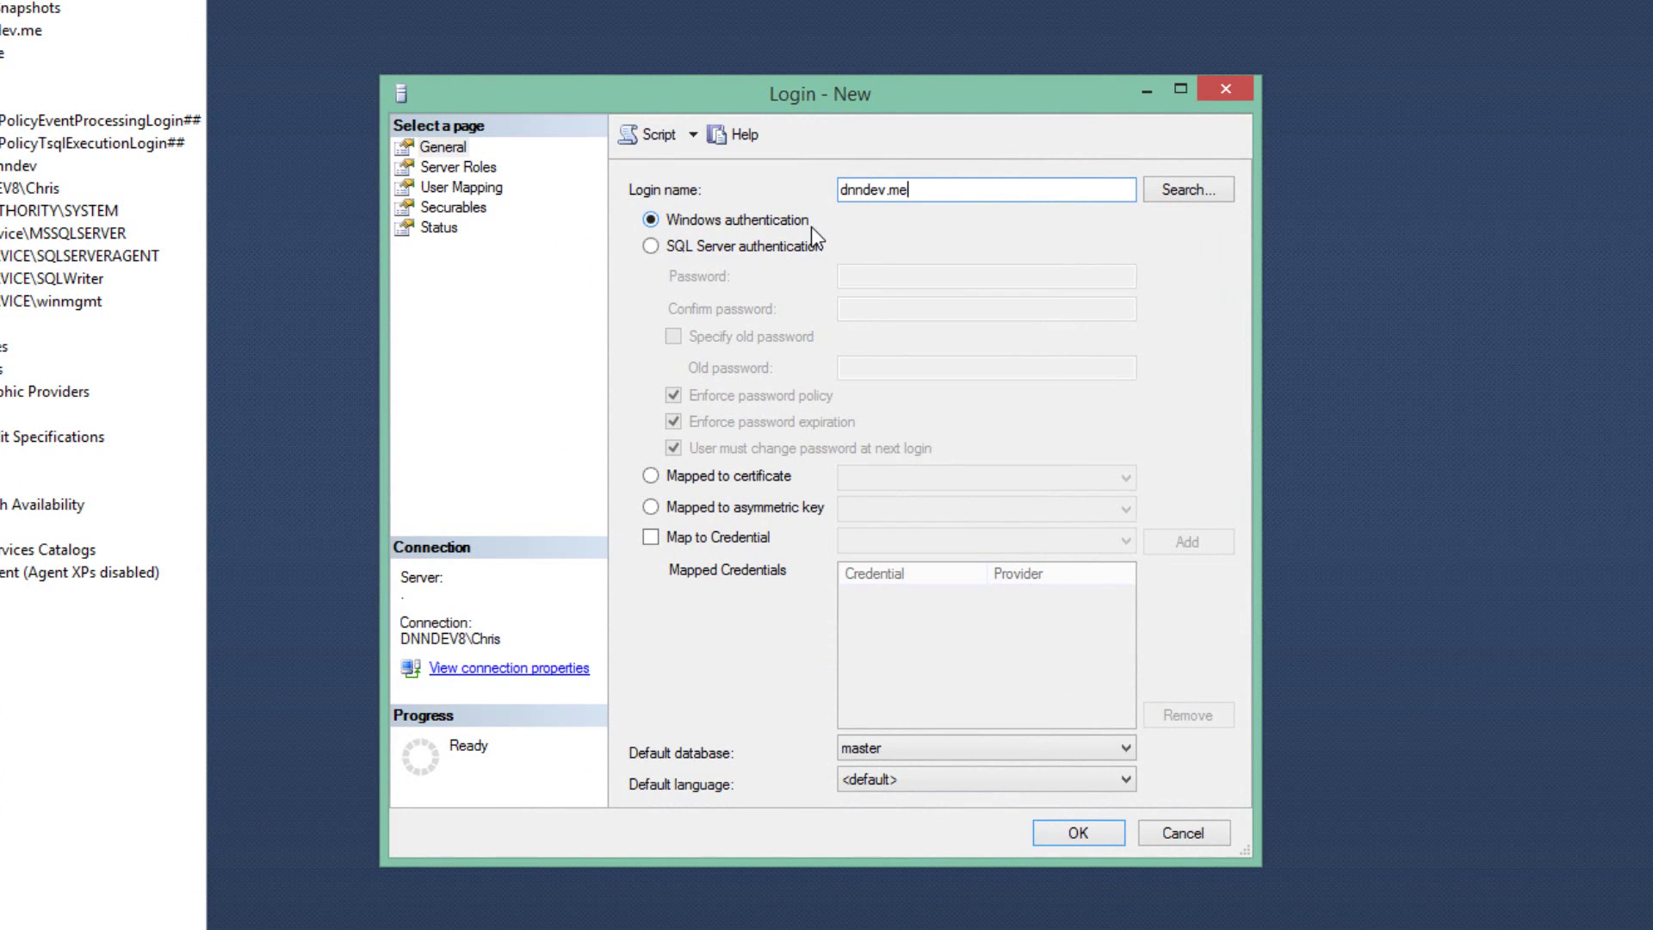
left_click(802, 248)
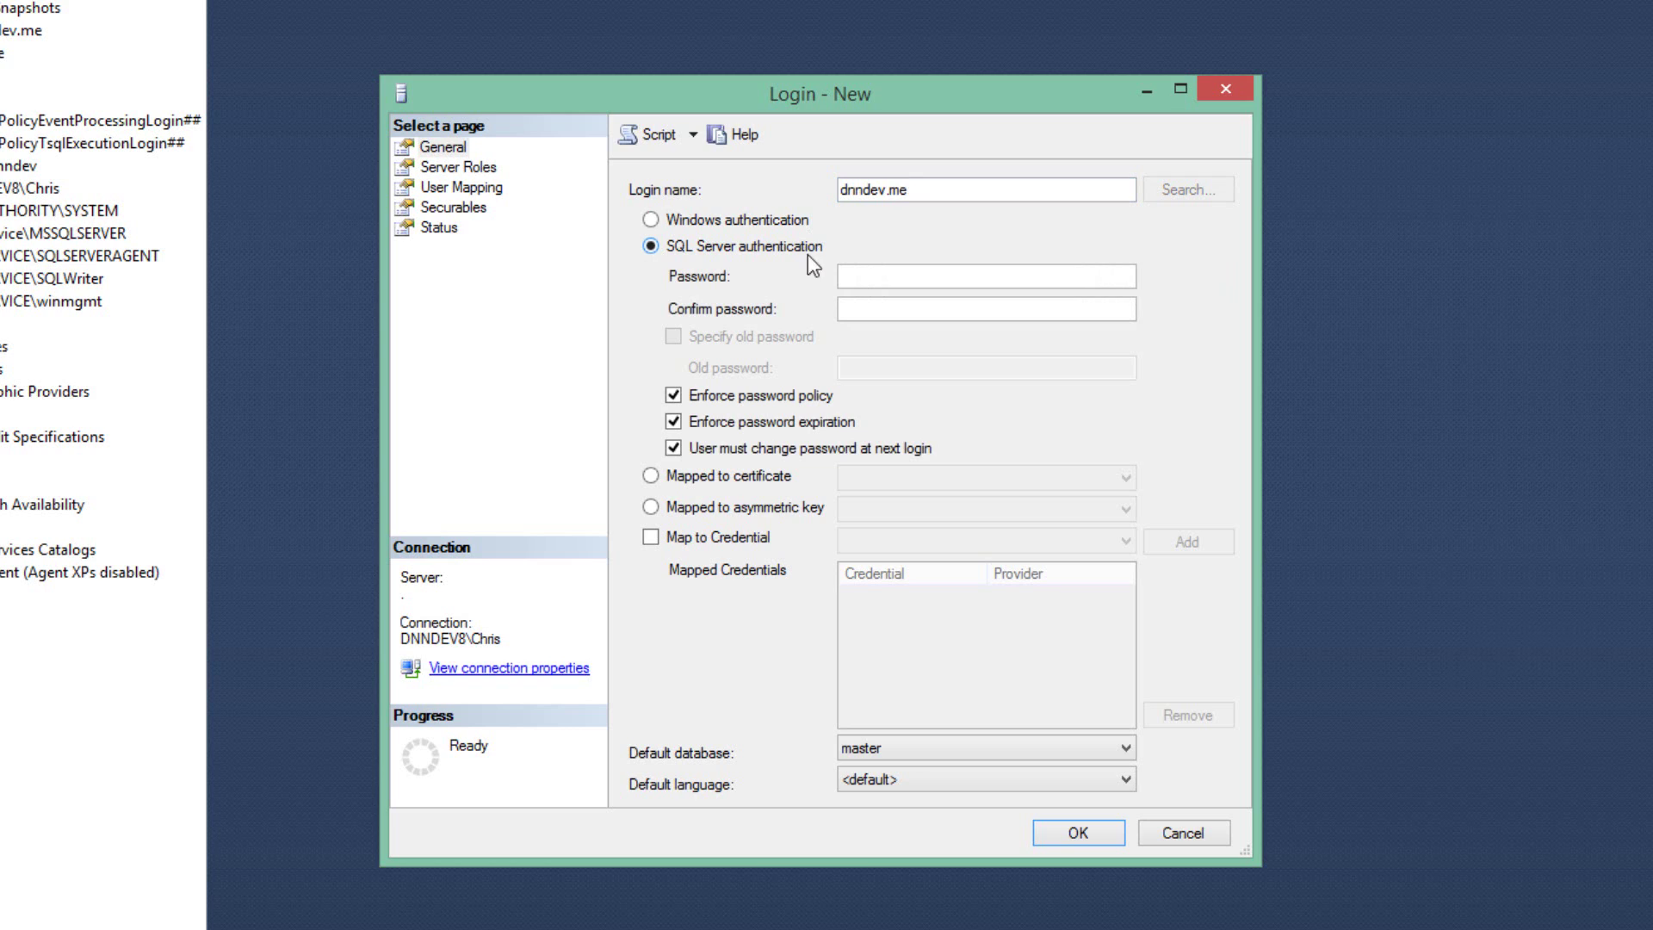
left_click(920, 276)
type("•••••••••••")
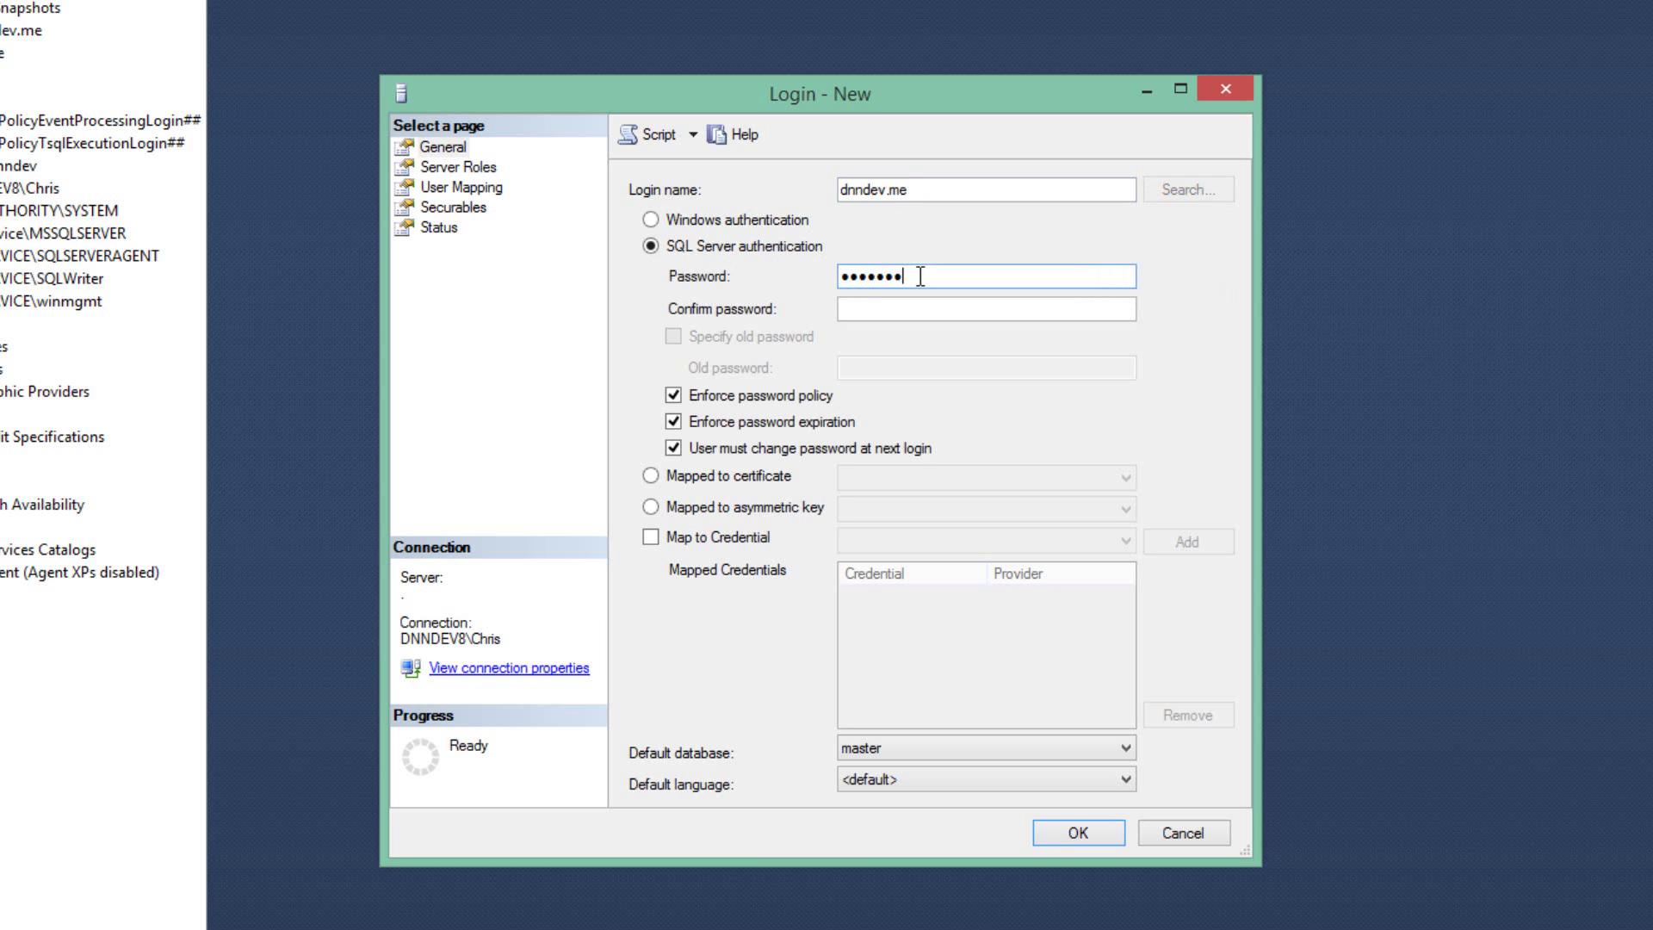
key("Tab")
type("•••••••••••")
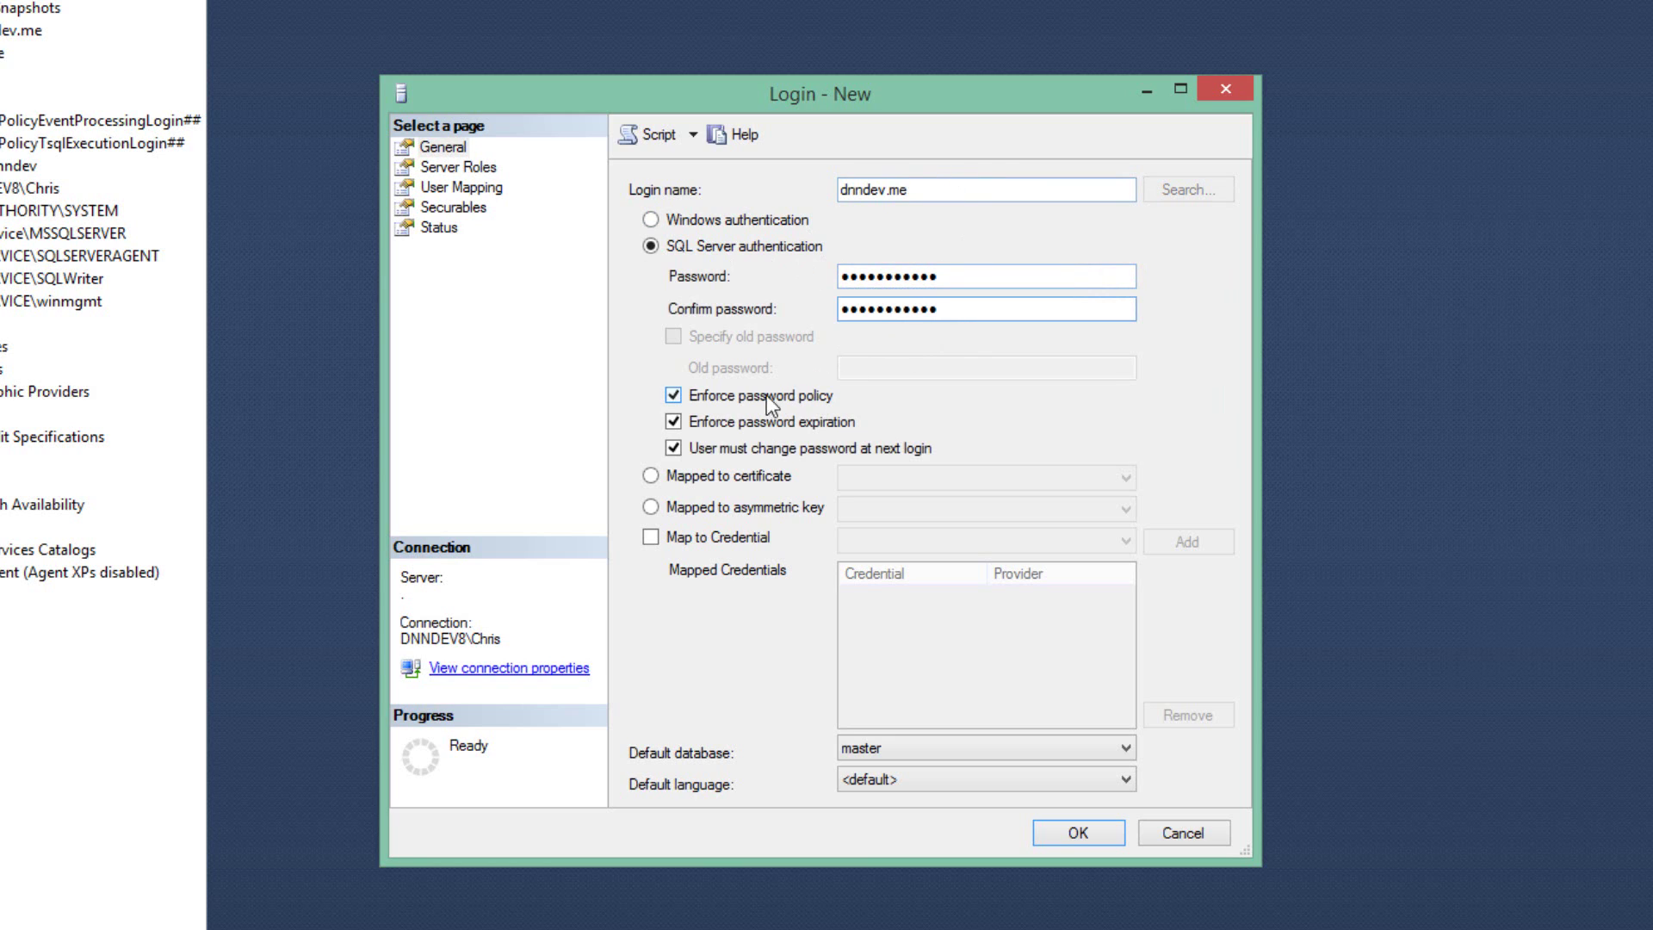
left_click(669, 400)
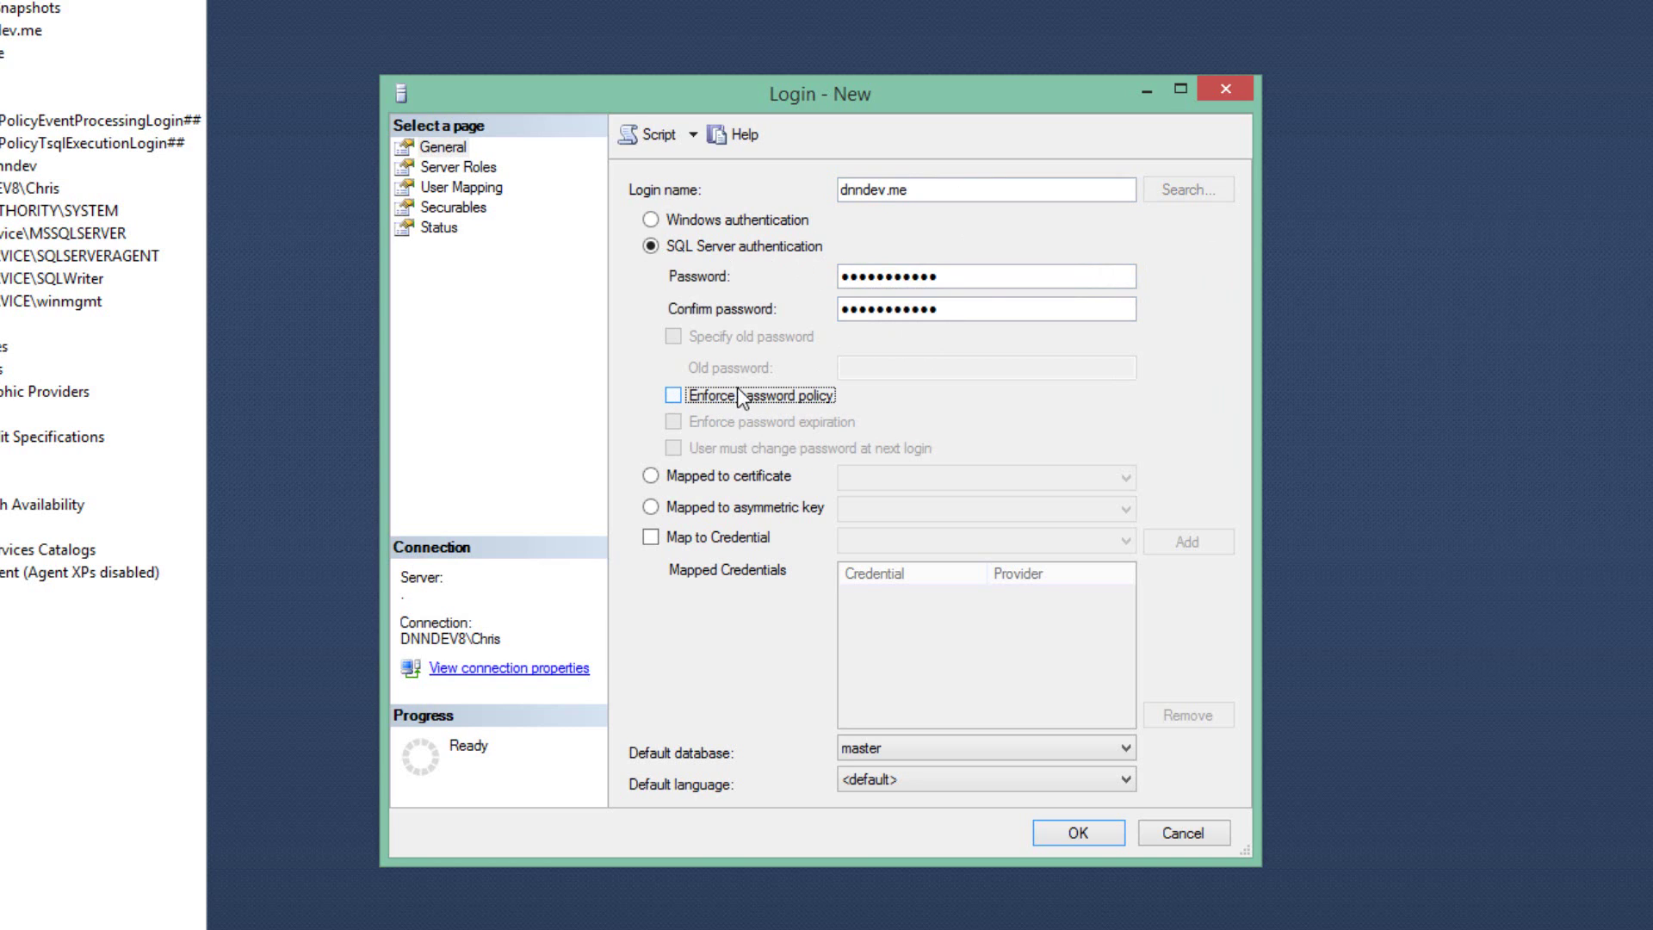
- Map the login to the dnndev.me database with db_owner membership and create it
left_click(479, 186)
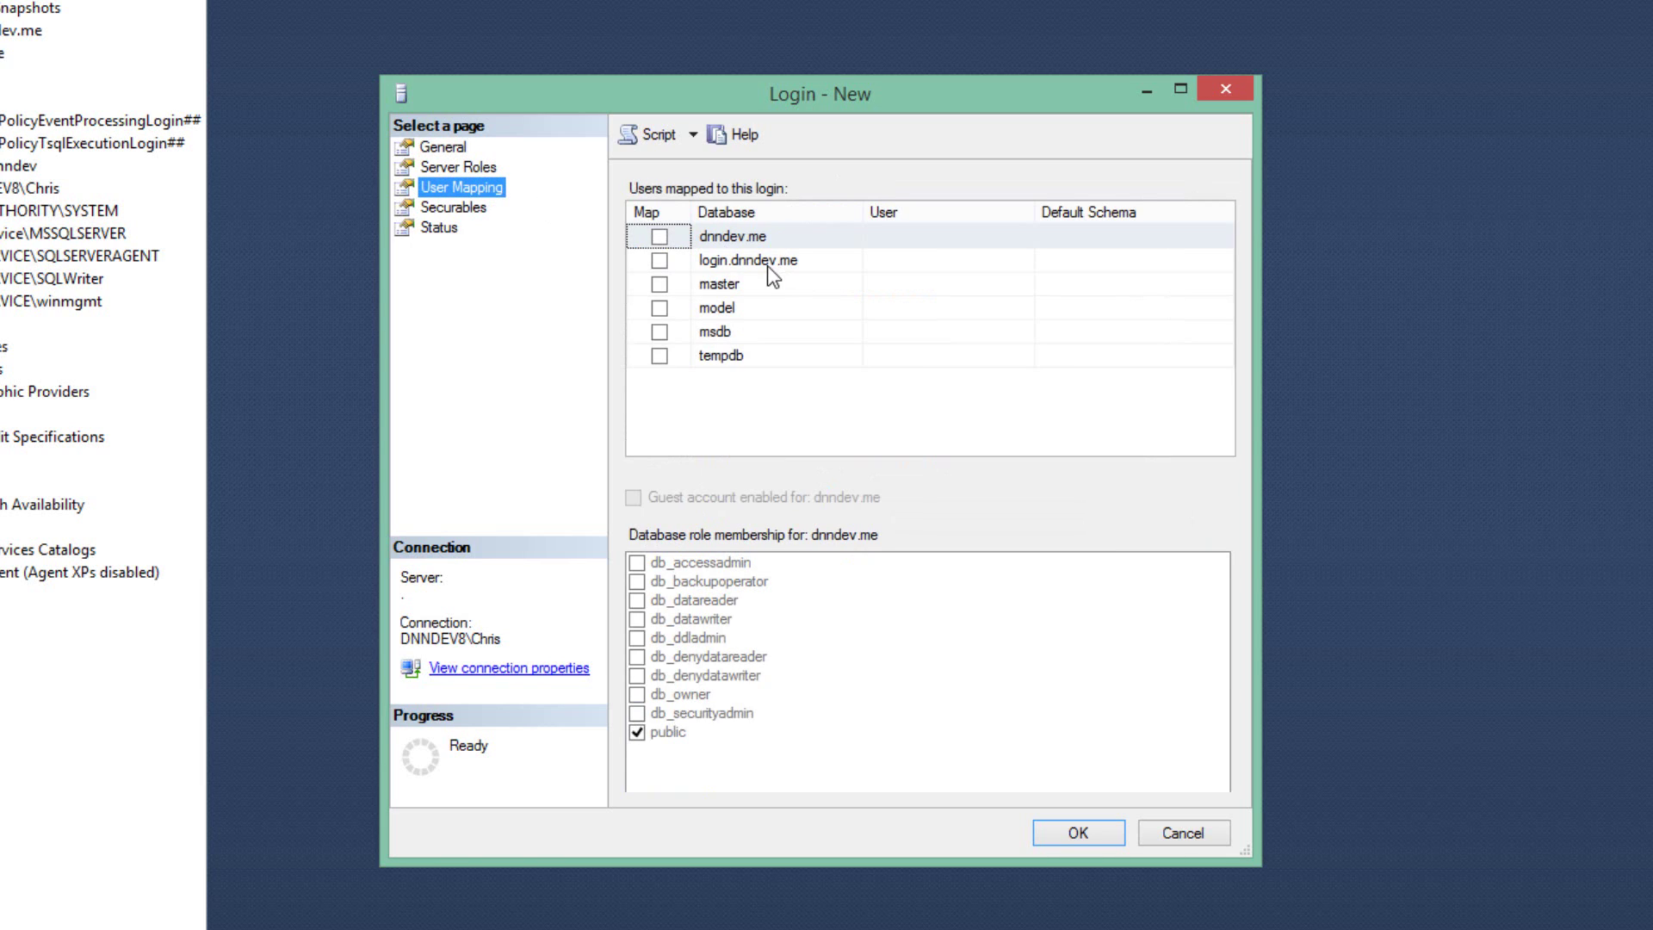
left_click(659, 237)
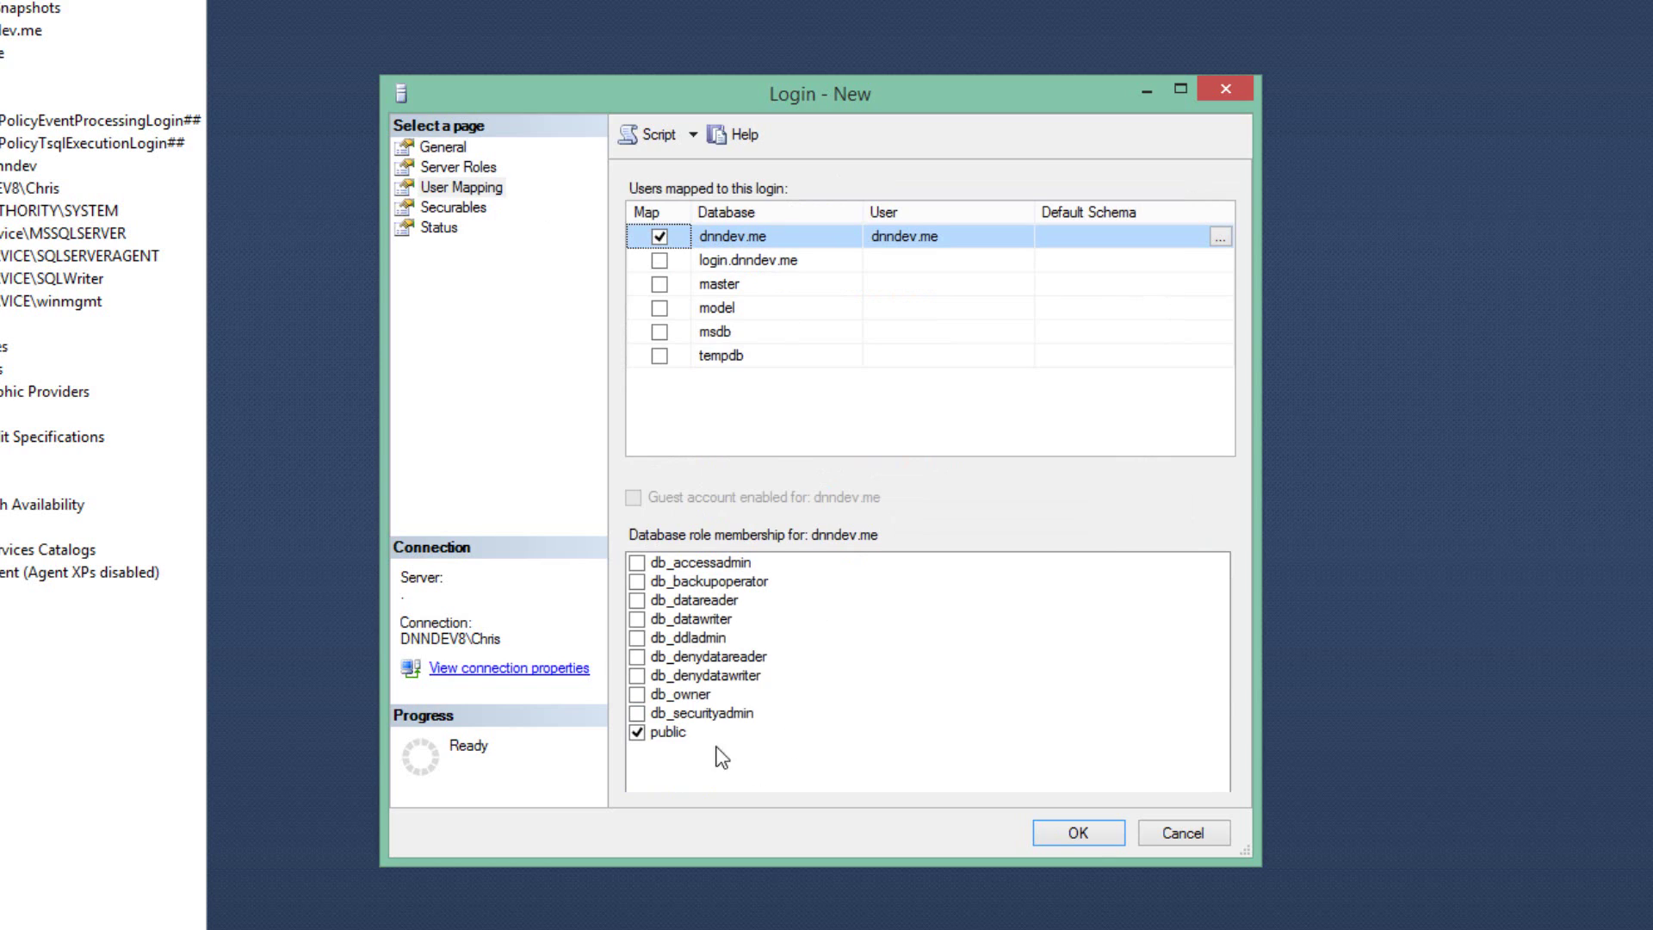
left_click(637, 694)
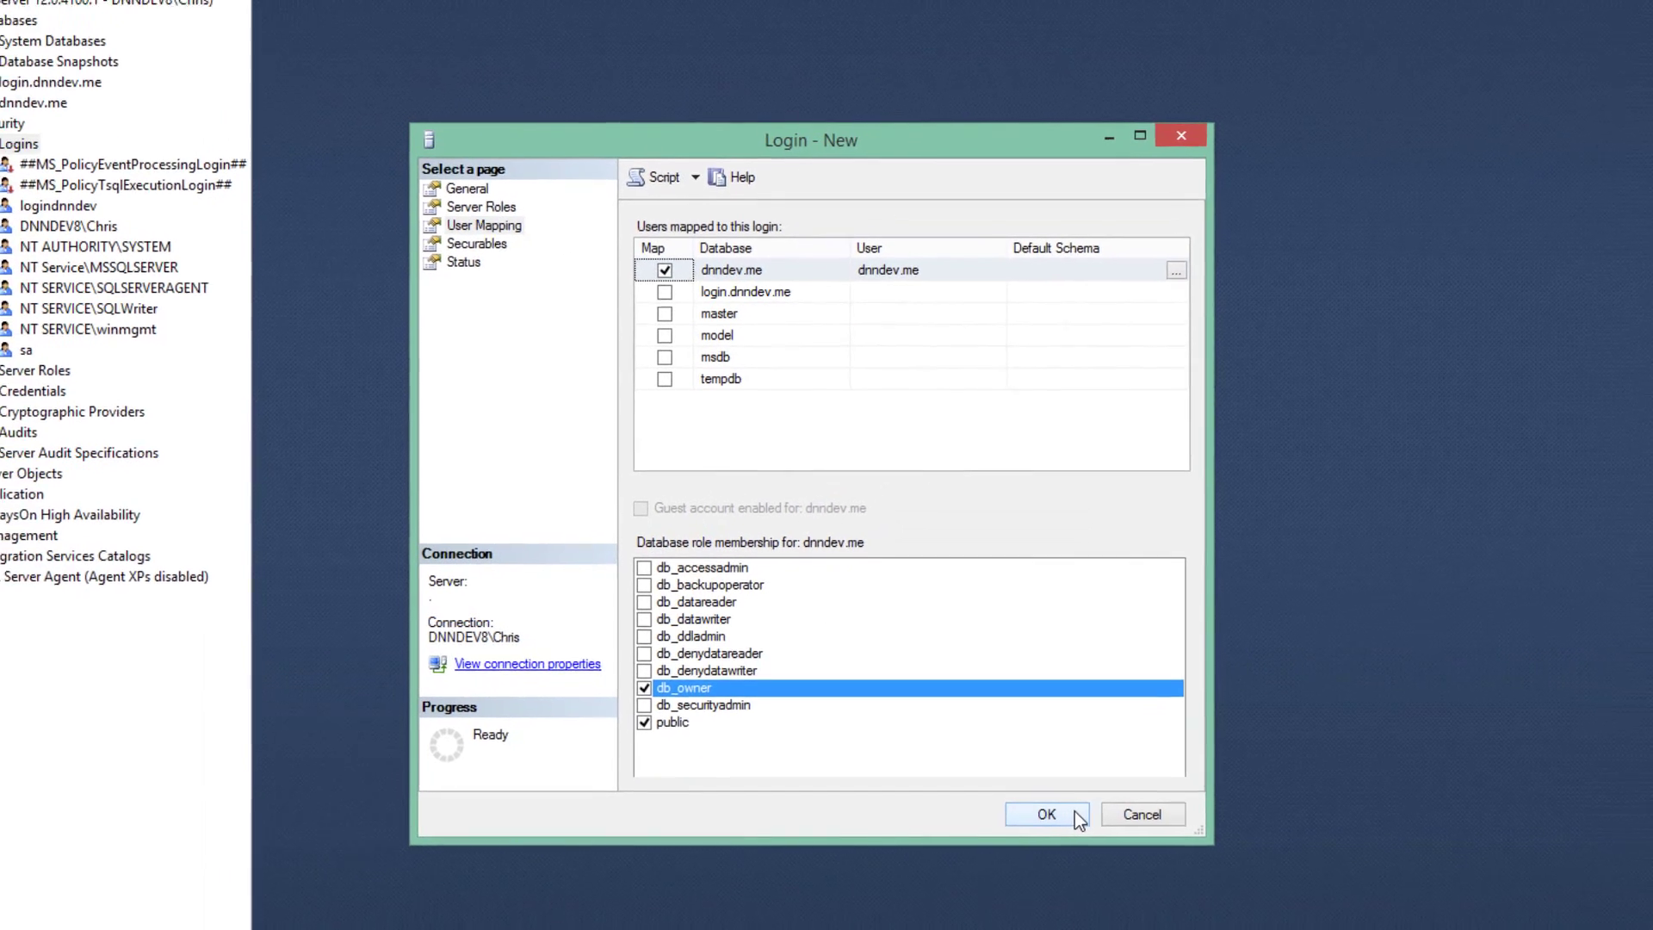
left_click(1073, 814)
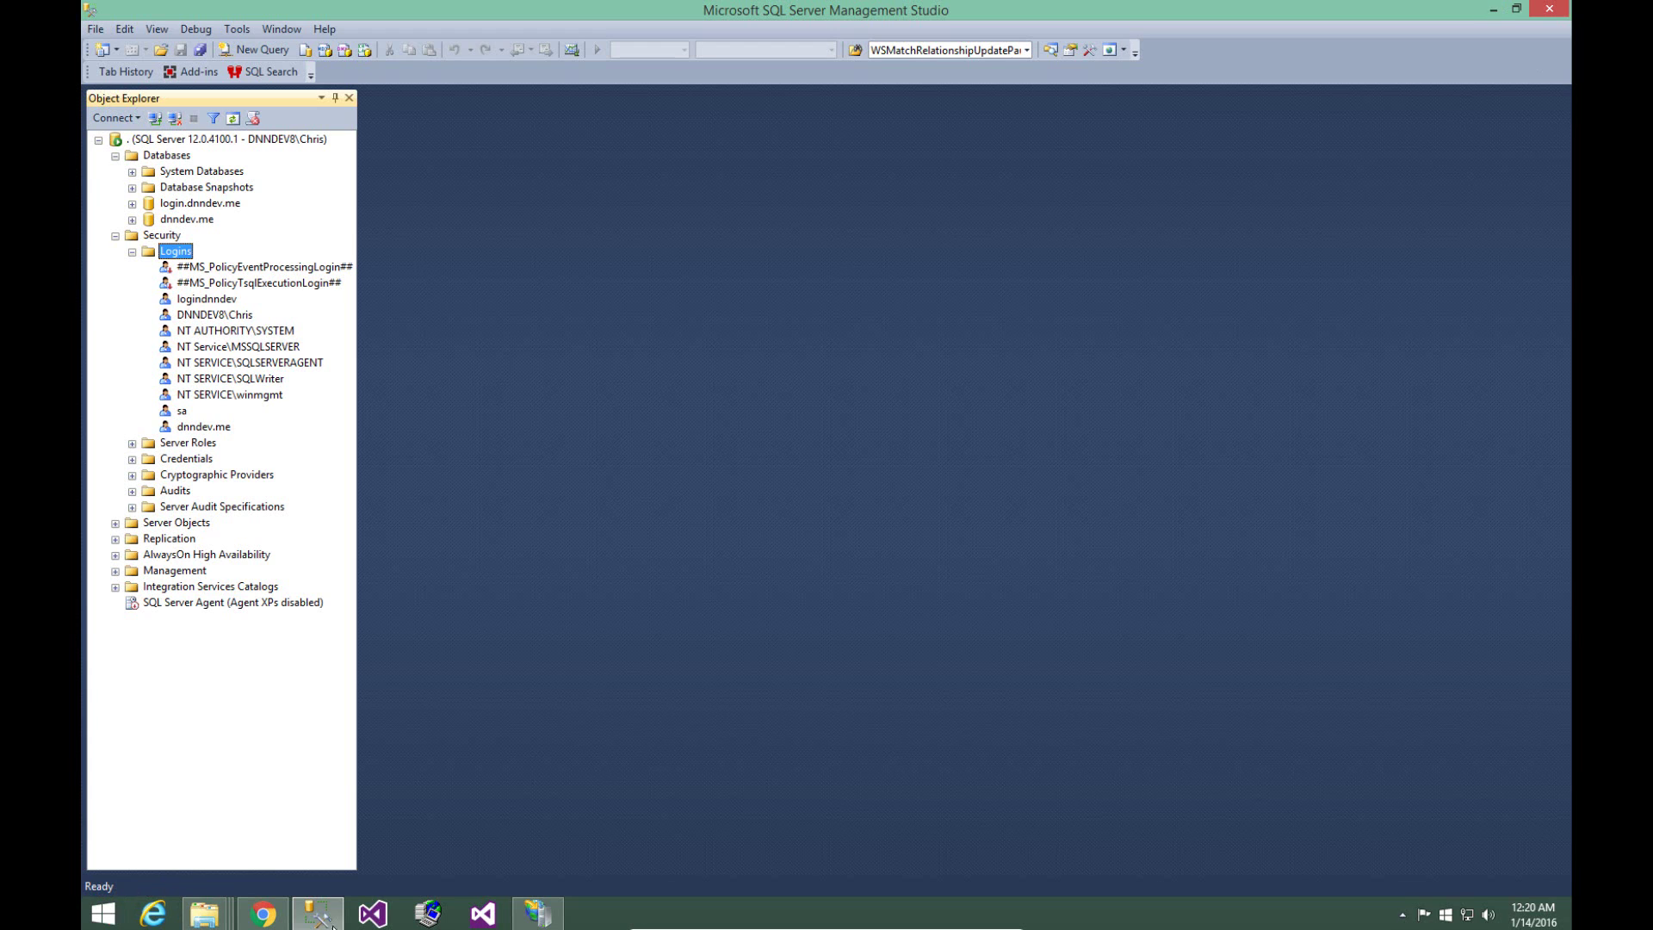
left_click(259, 920)
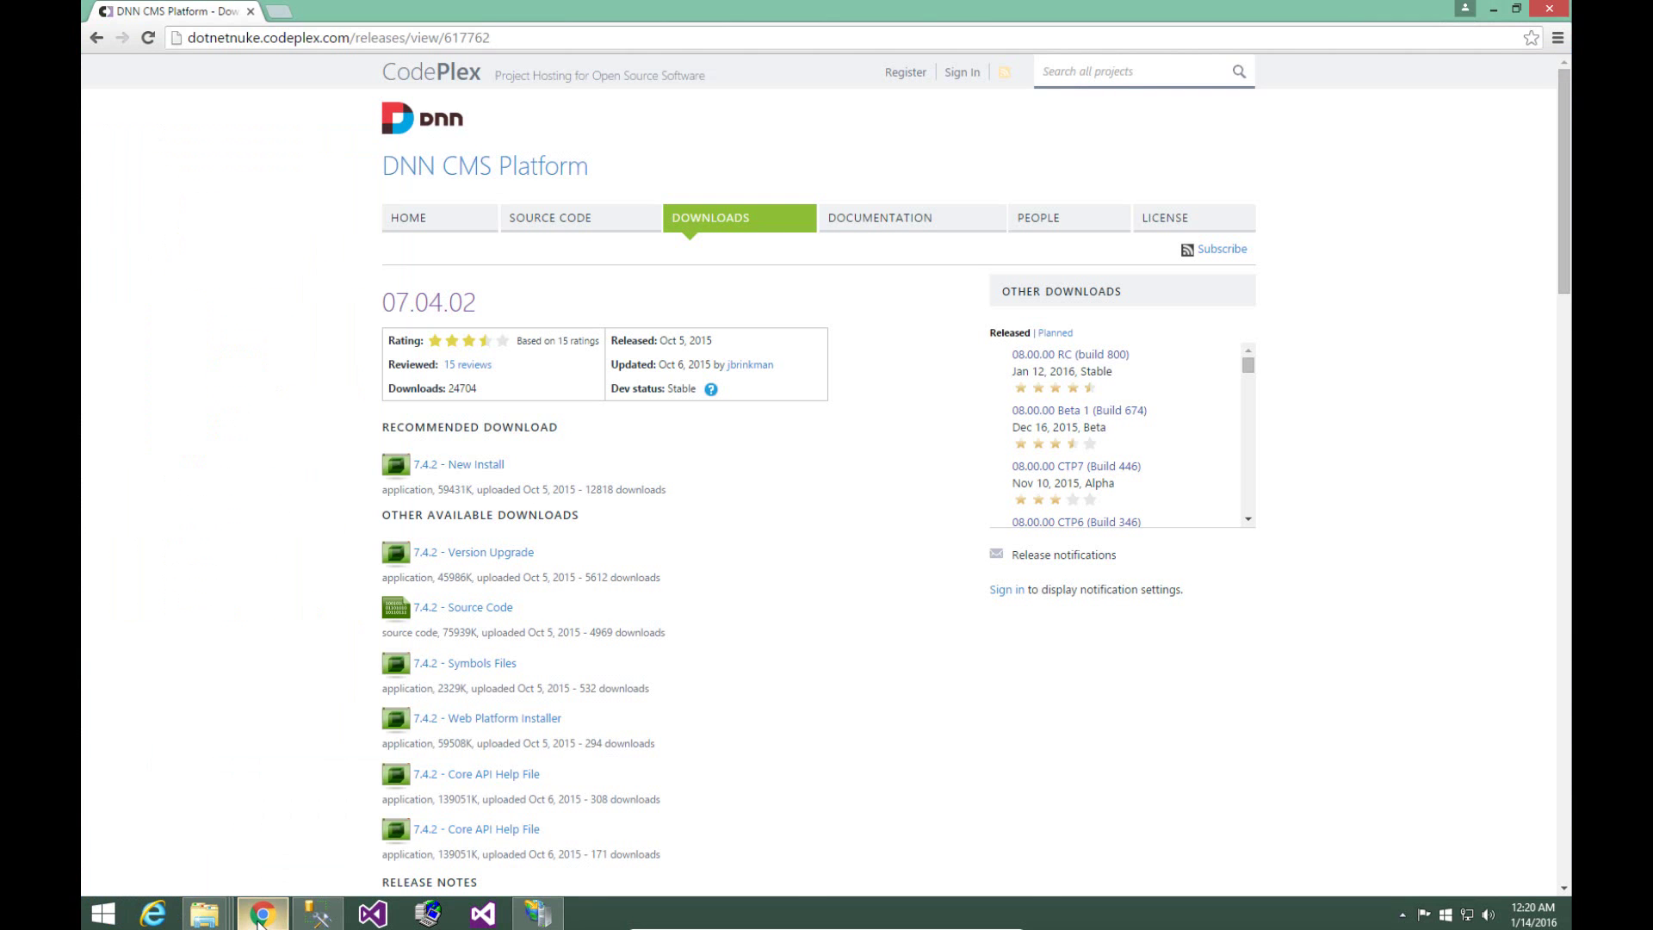
key("ctrl+l")
type("http:/")
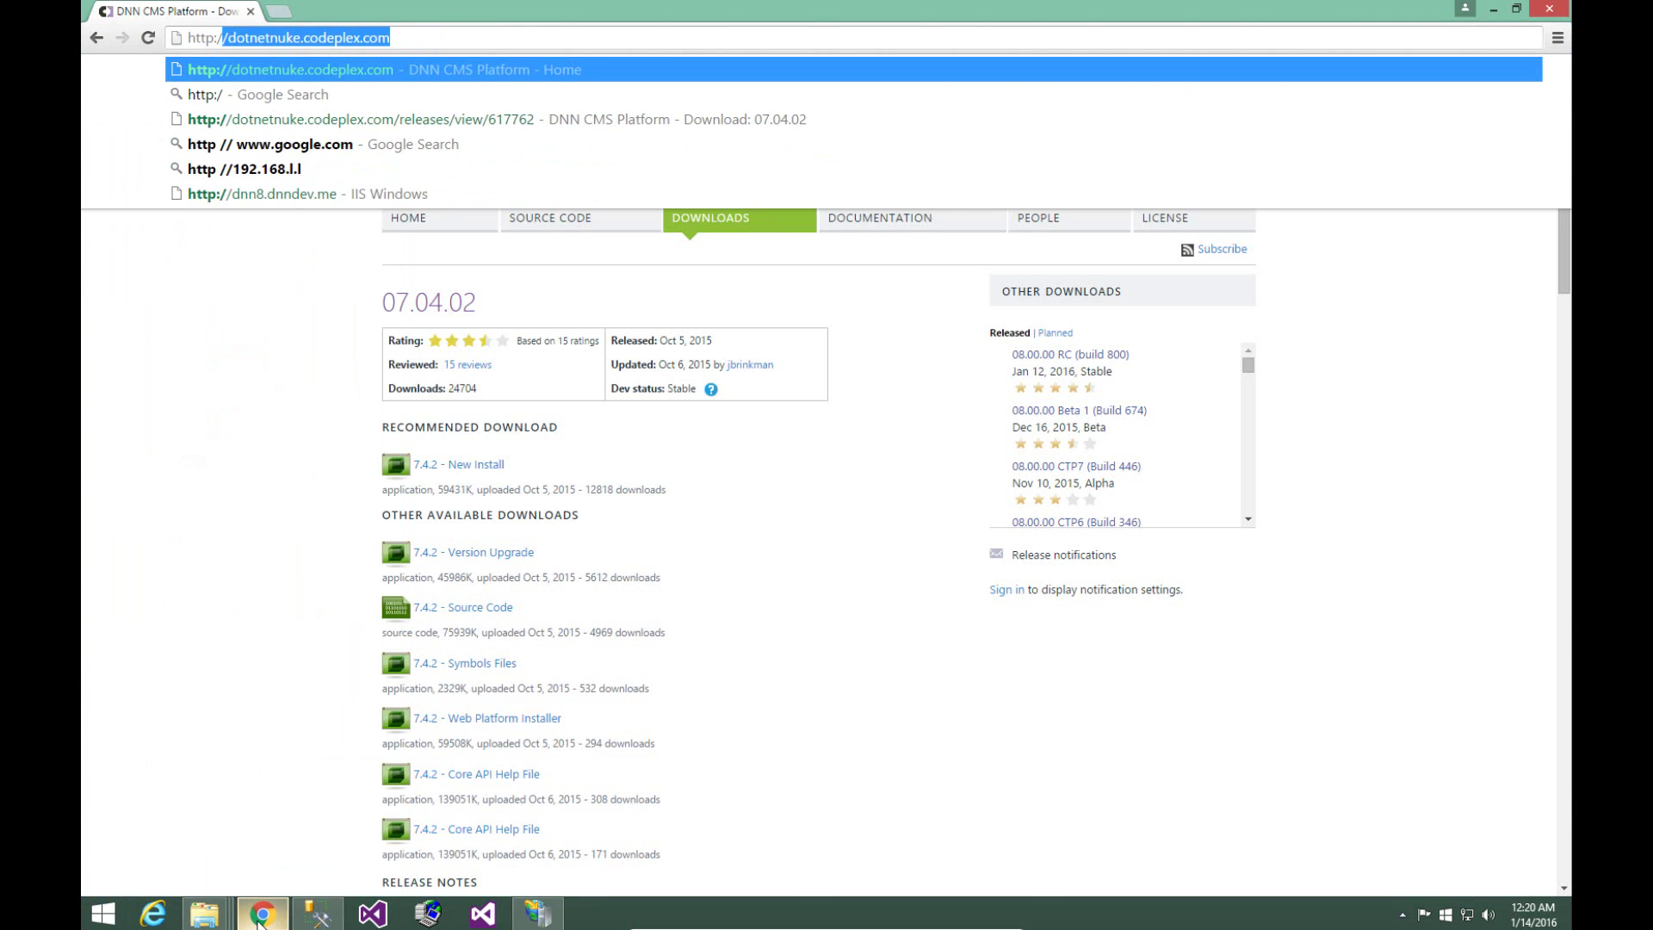
type("/dnndev.me")
key("Return")
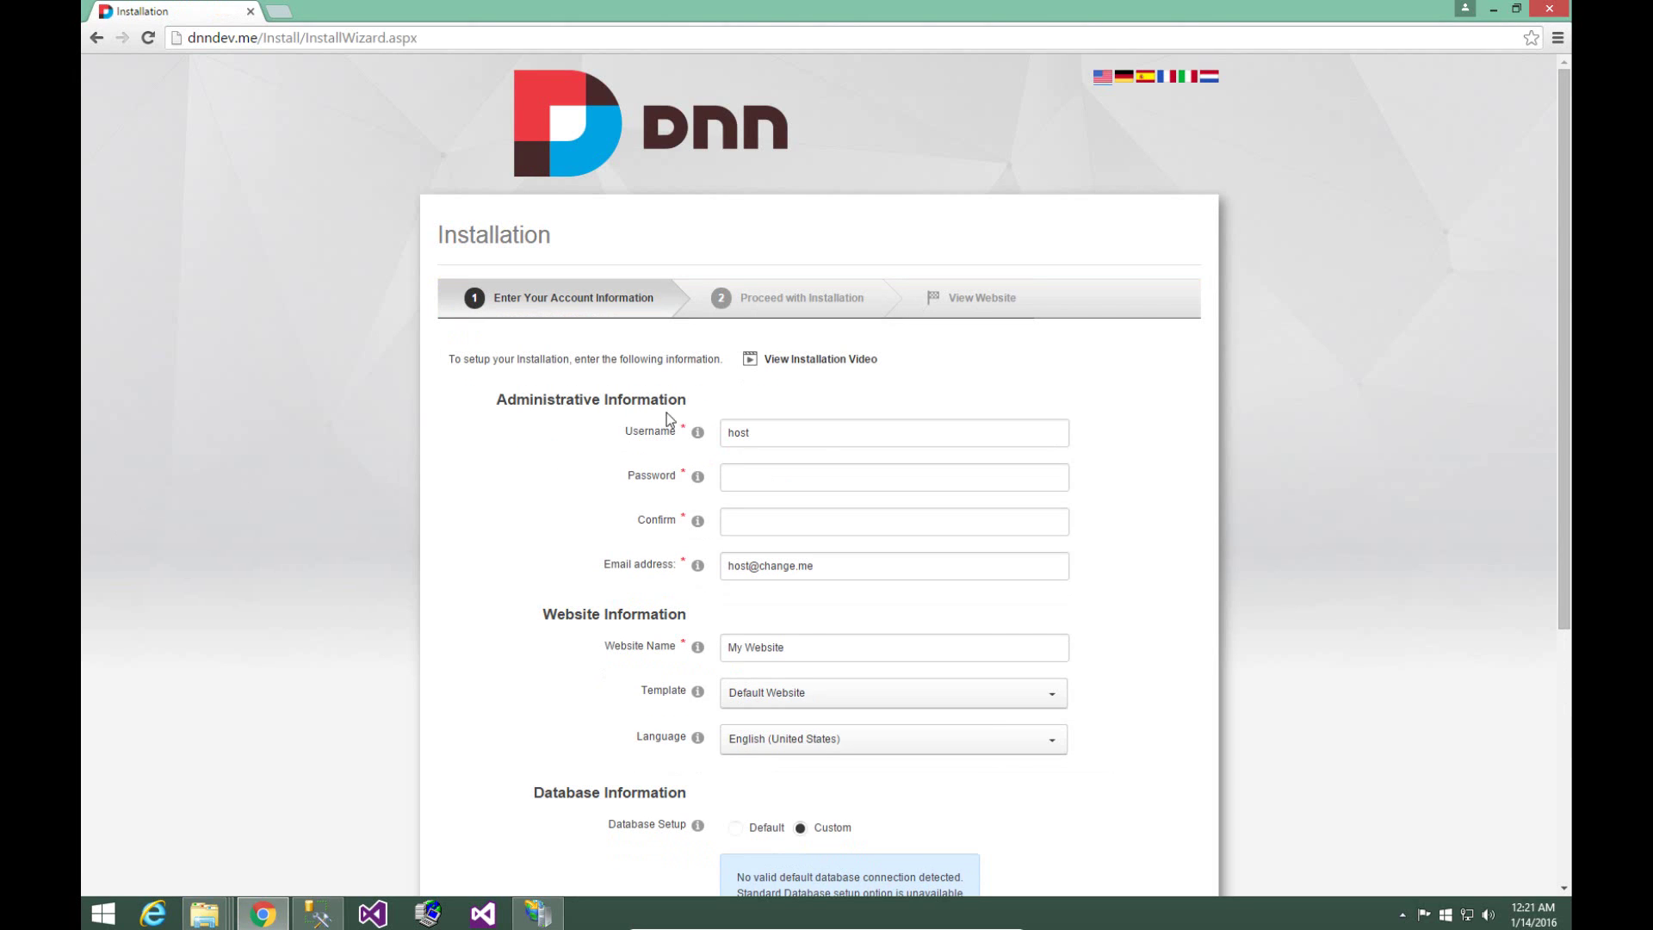
- Enter and confirm the host password, keep the default email, and move down to Database Information
left_click(810, 471)
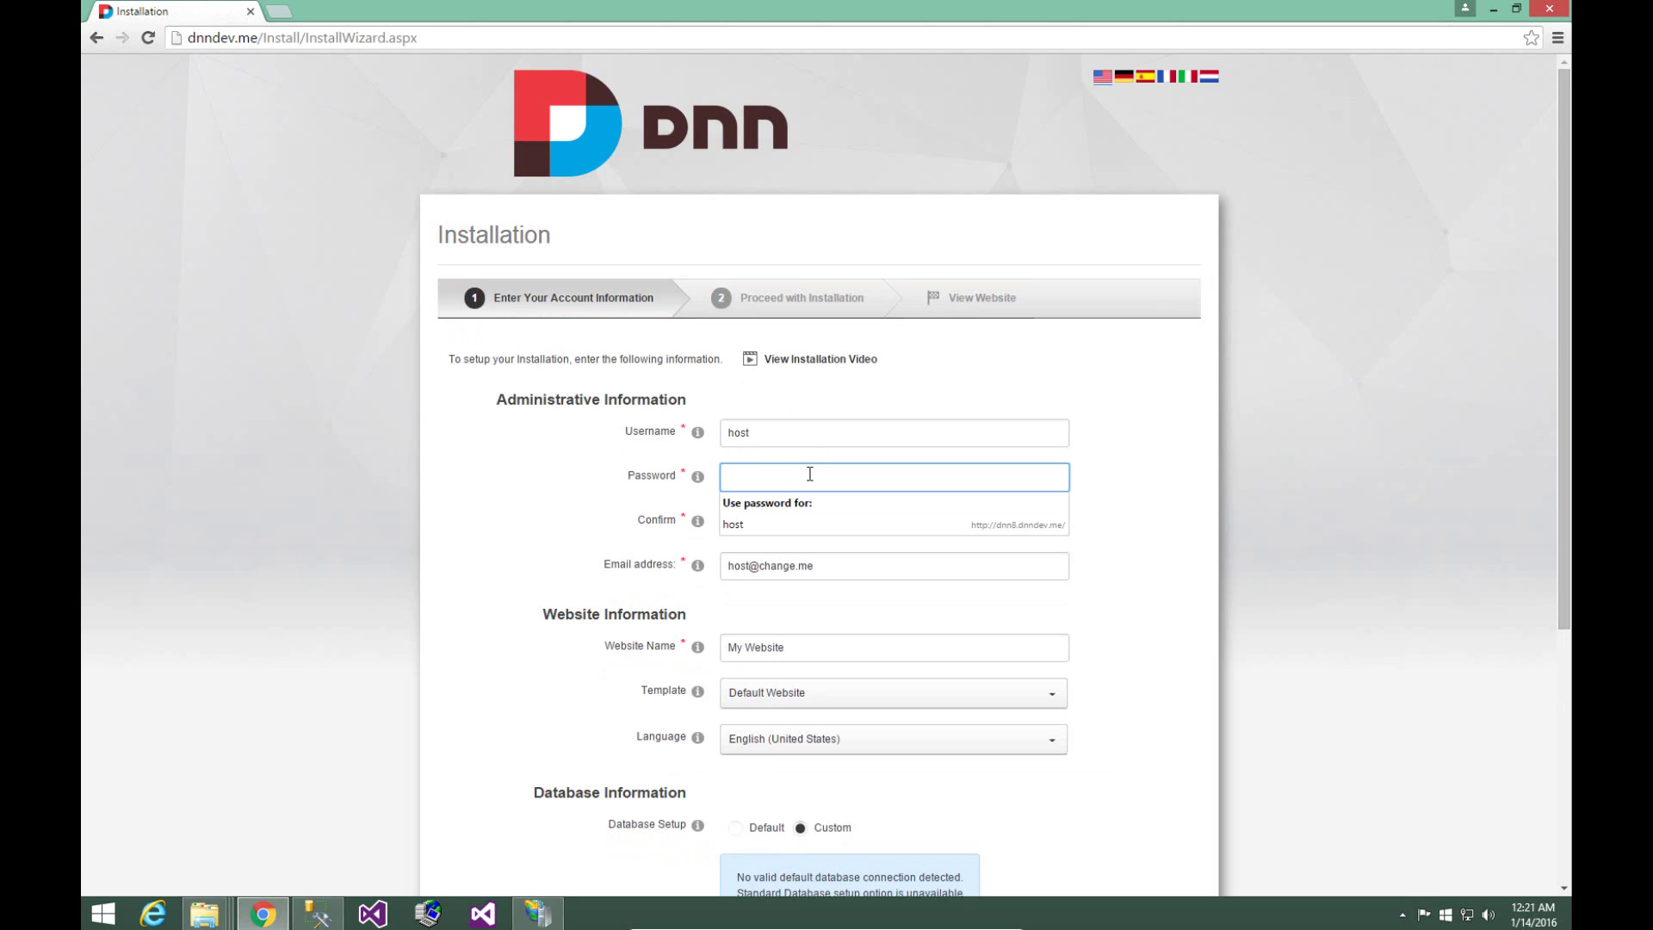
type("•••••••••••")
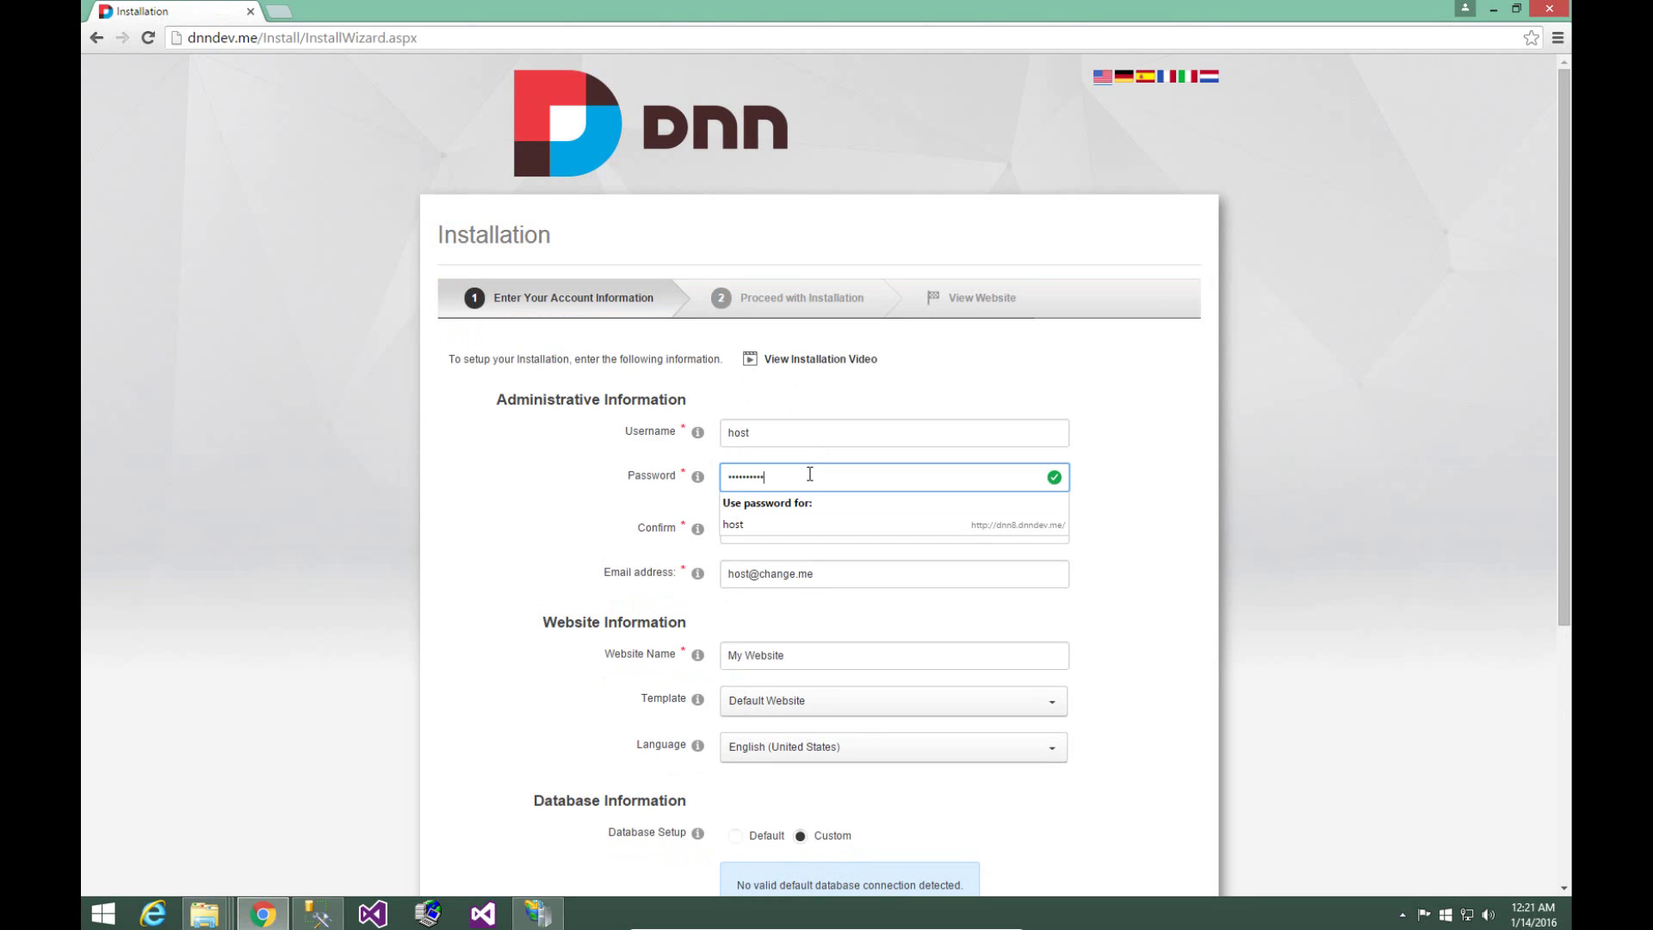
key("Tab")
type("•••••••")
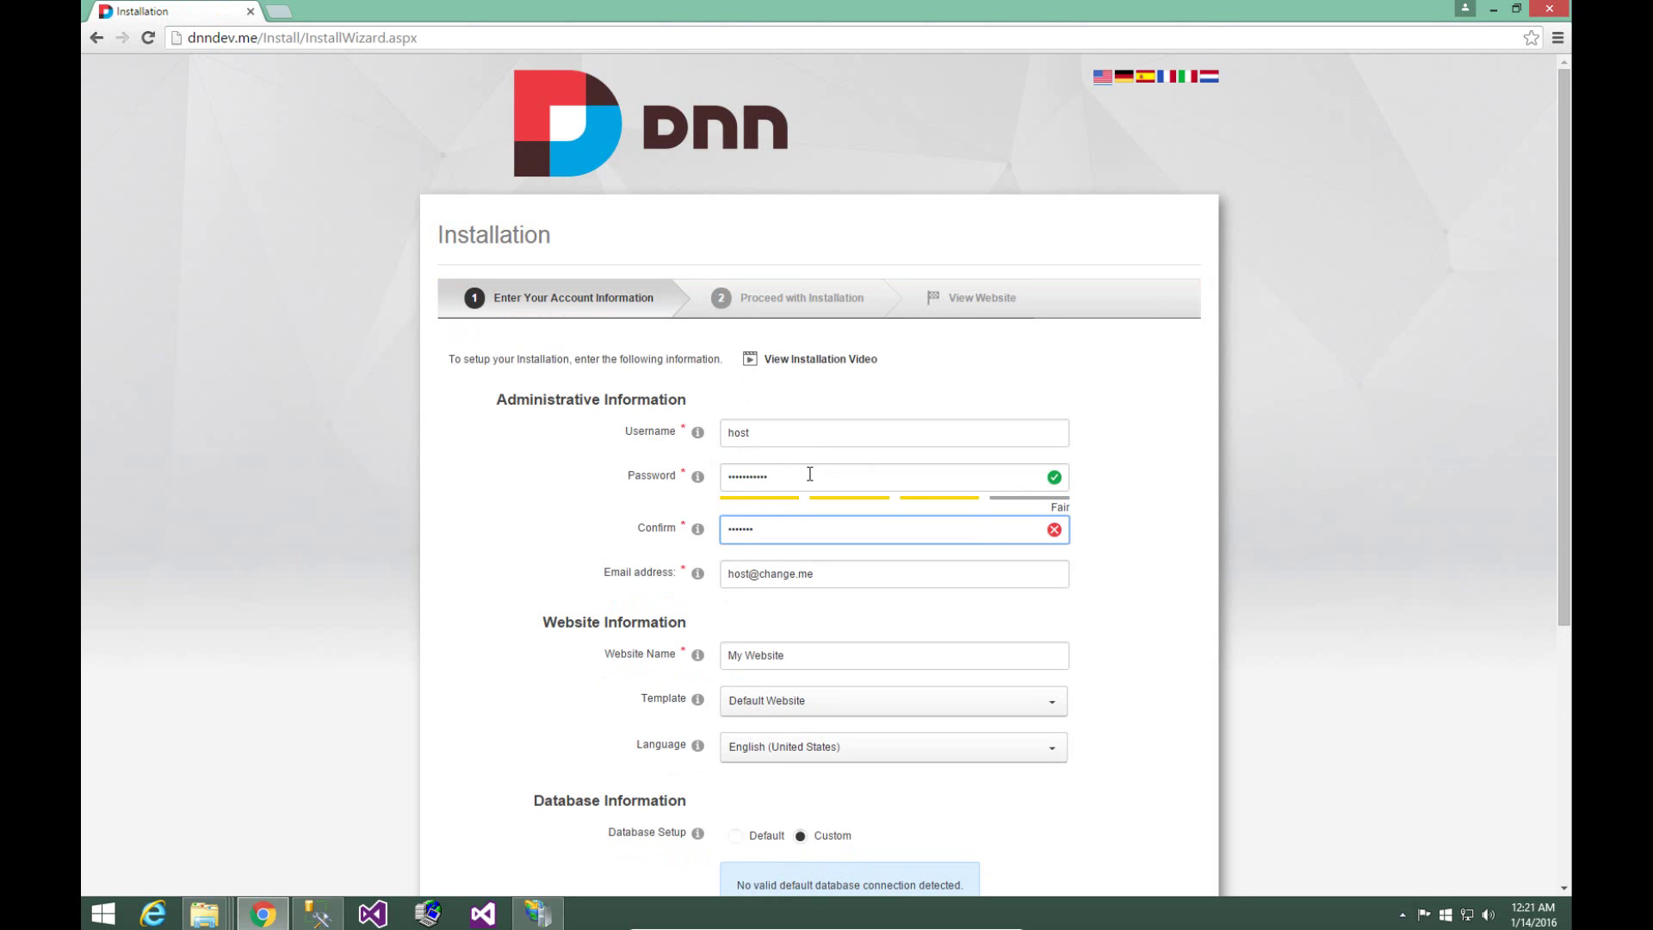
key("ctrl+a")
type("•••••••••••")
key("Tab")
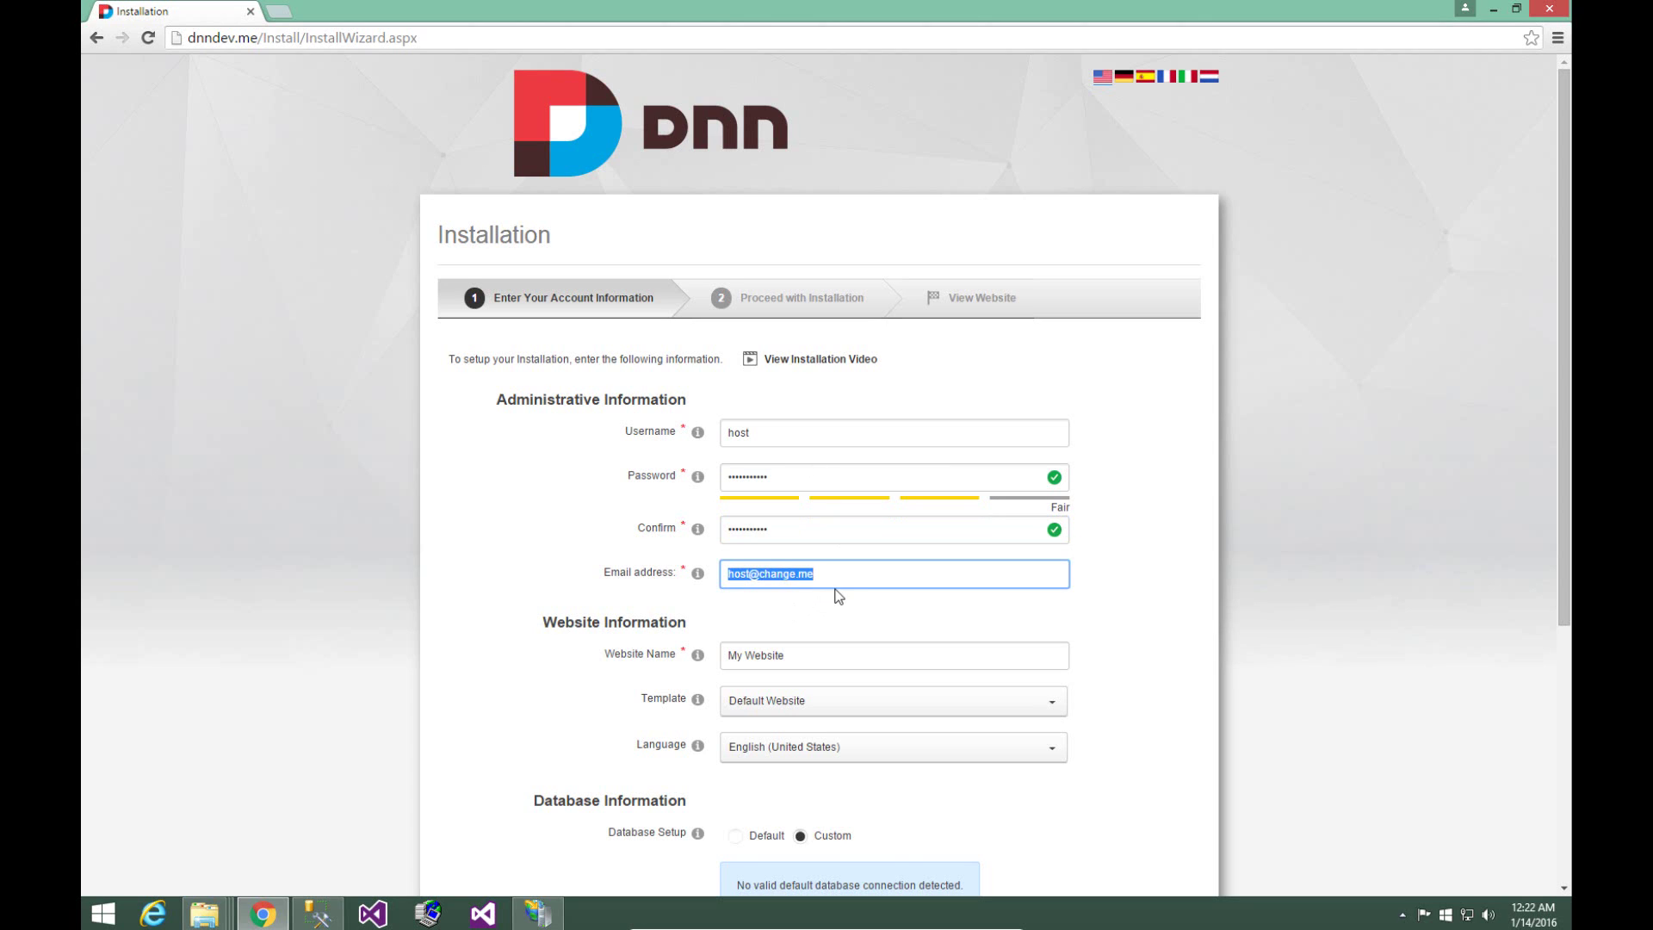
left_click(892, 585)
left_click(881, 611)
scroll(881, 611, "down", 1)
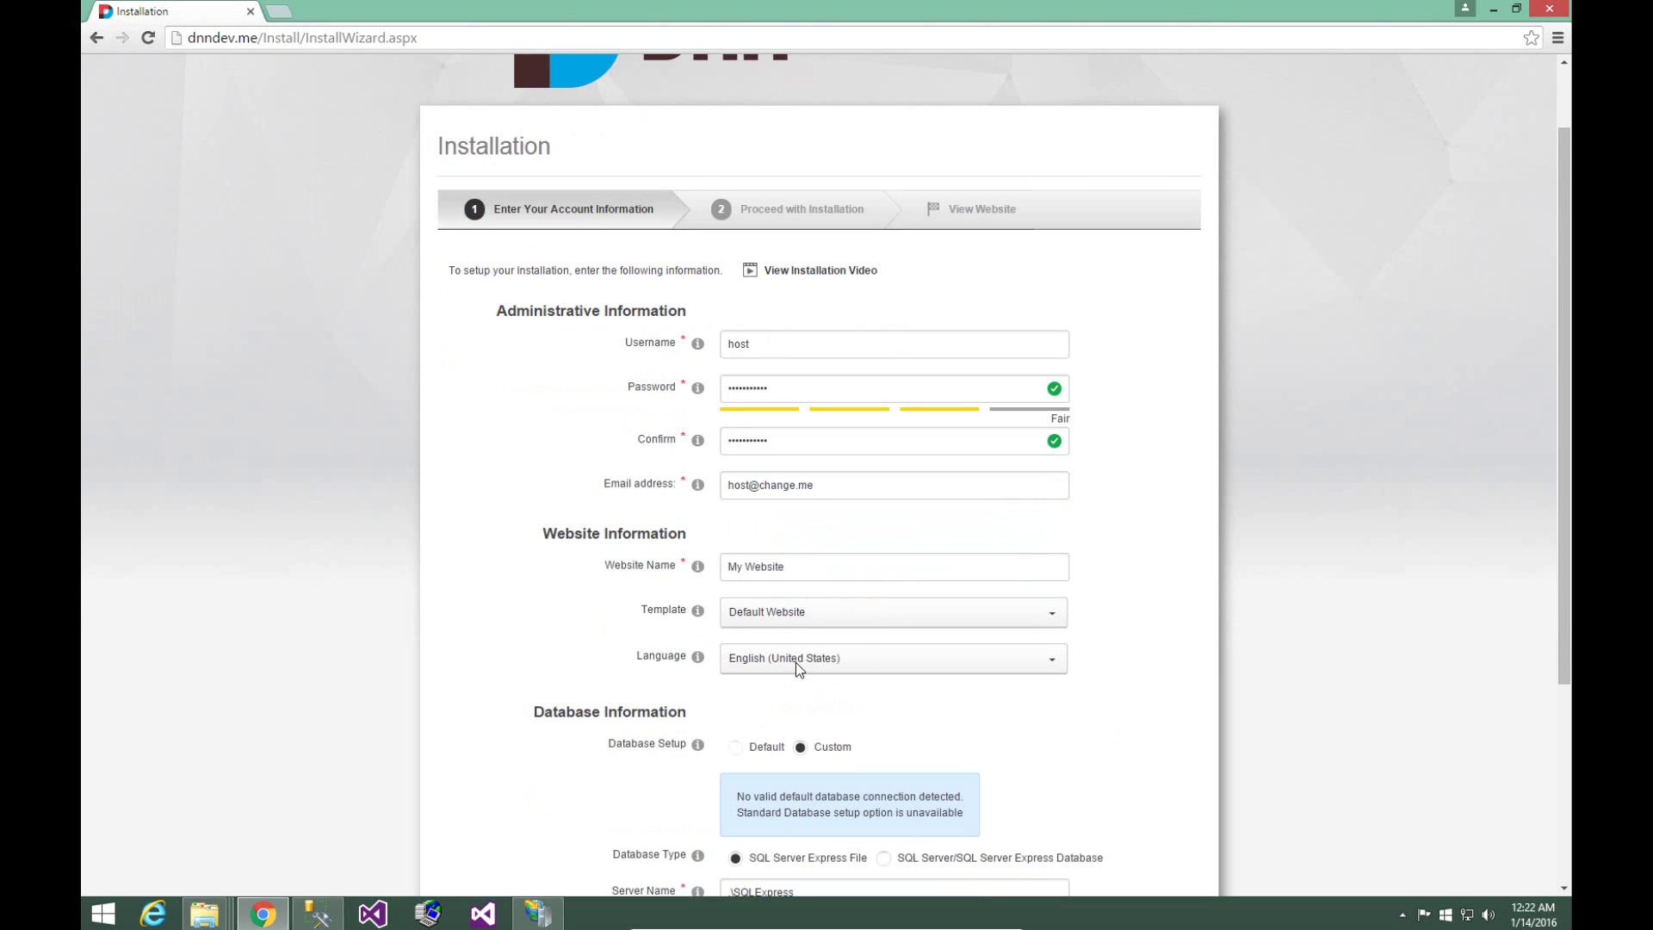
scroll(795, 662, "down", 3)
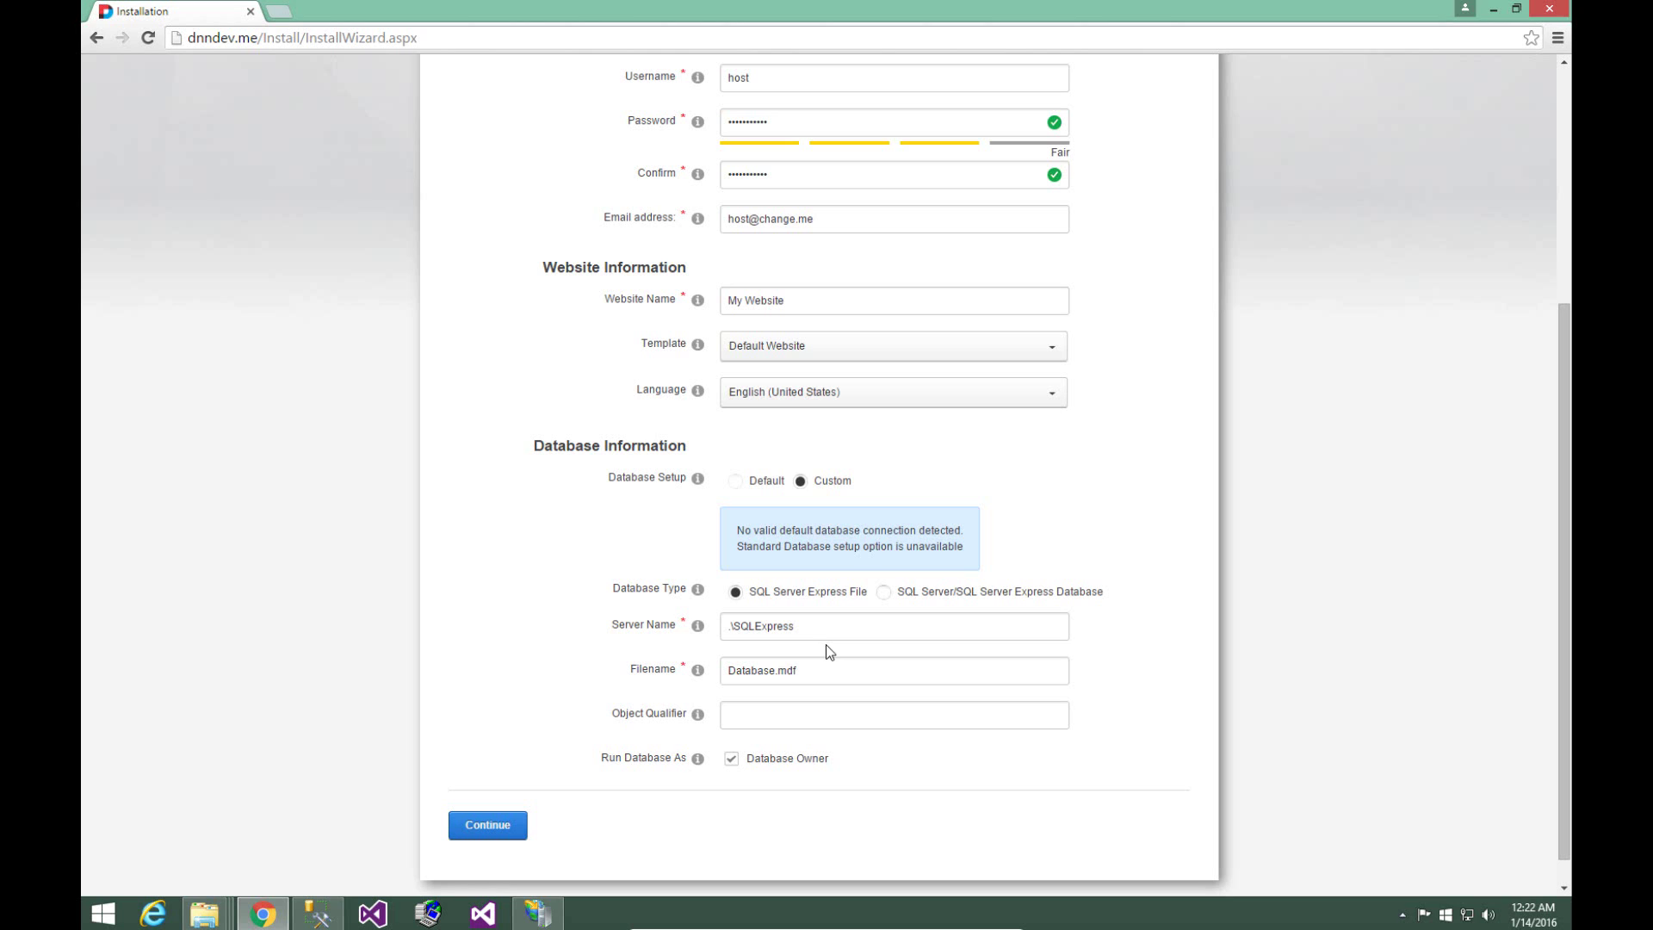
- Choose SQL Server database with server name '.' and database name dnndev.me
left_click(884, 592)
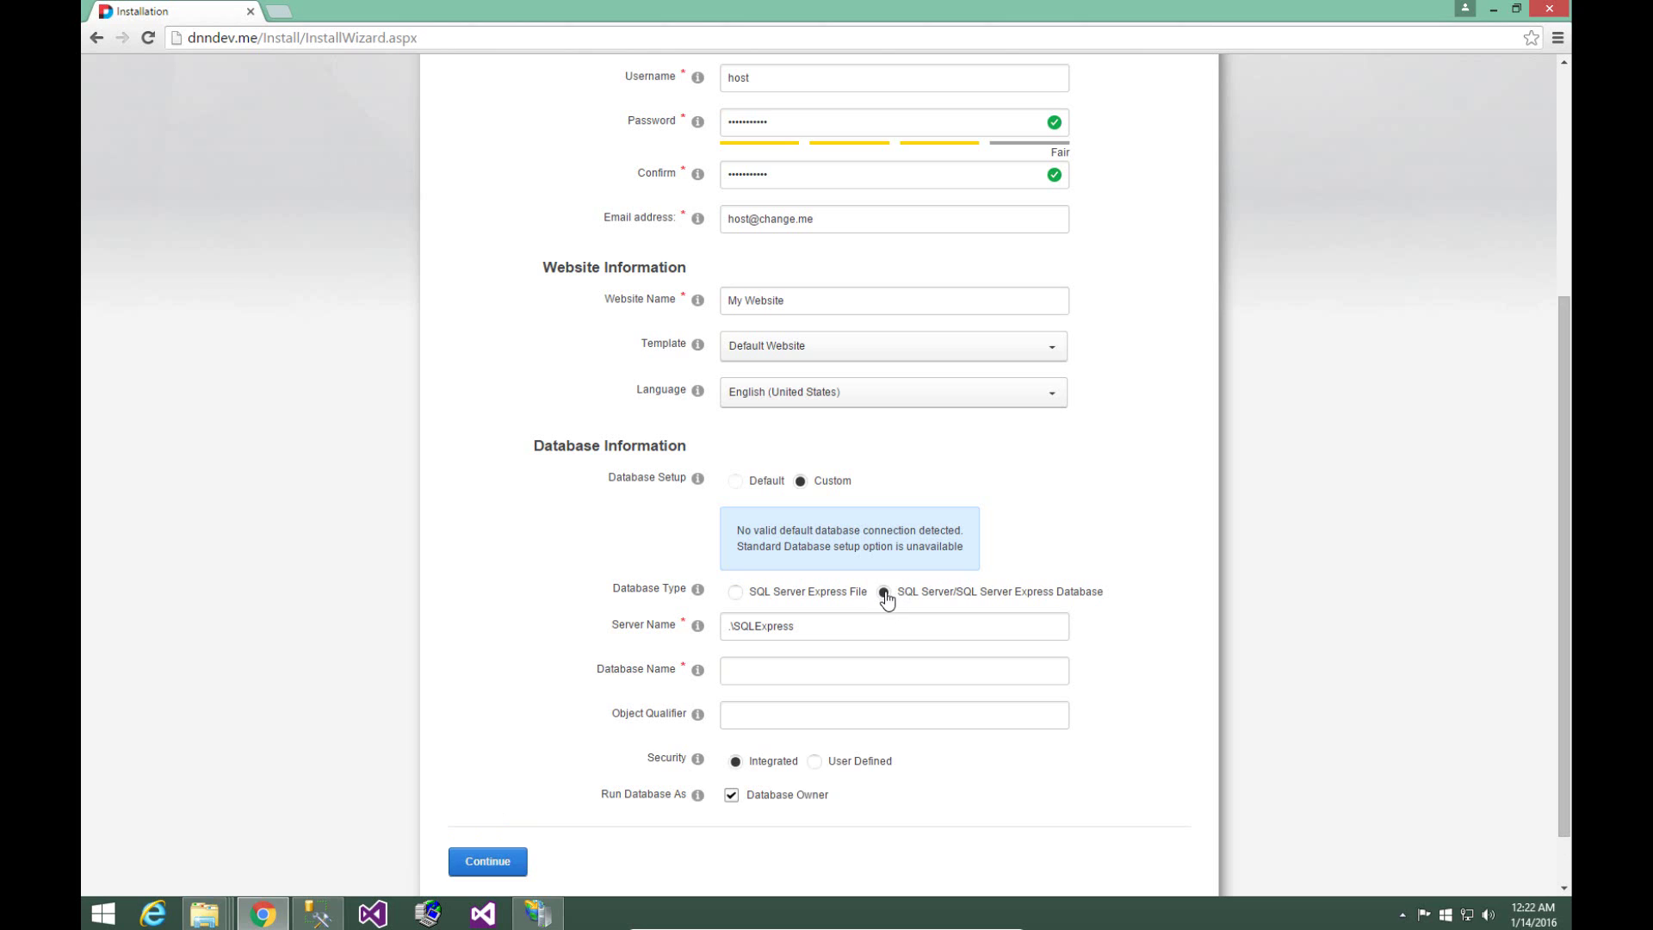
left_click_drag(870, 627, 587, 654)
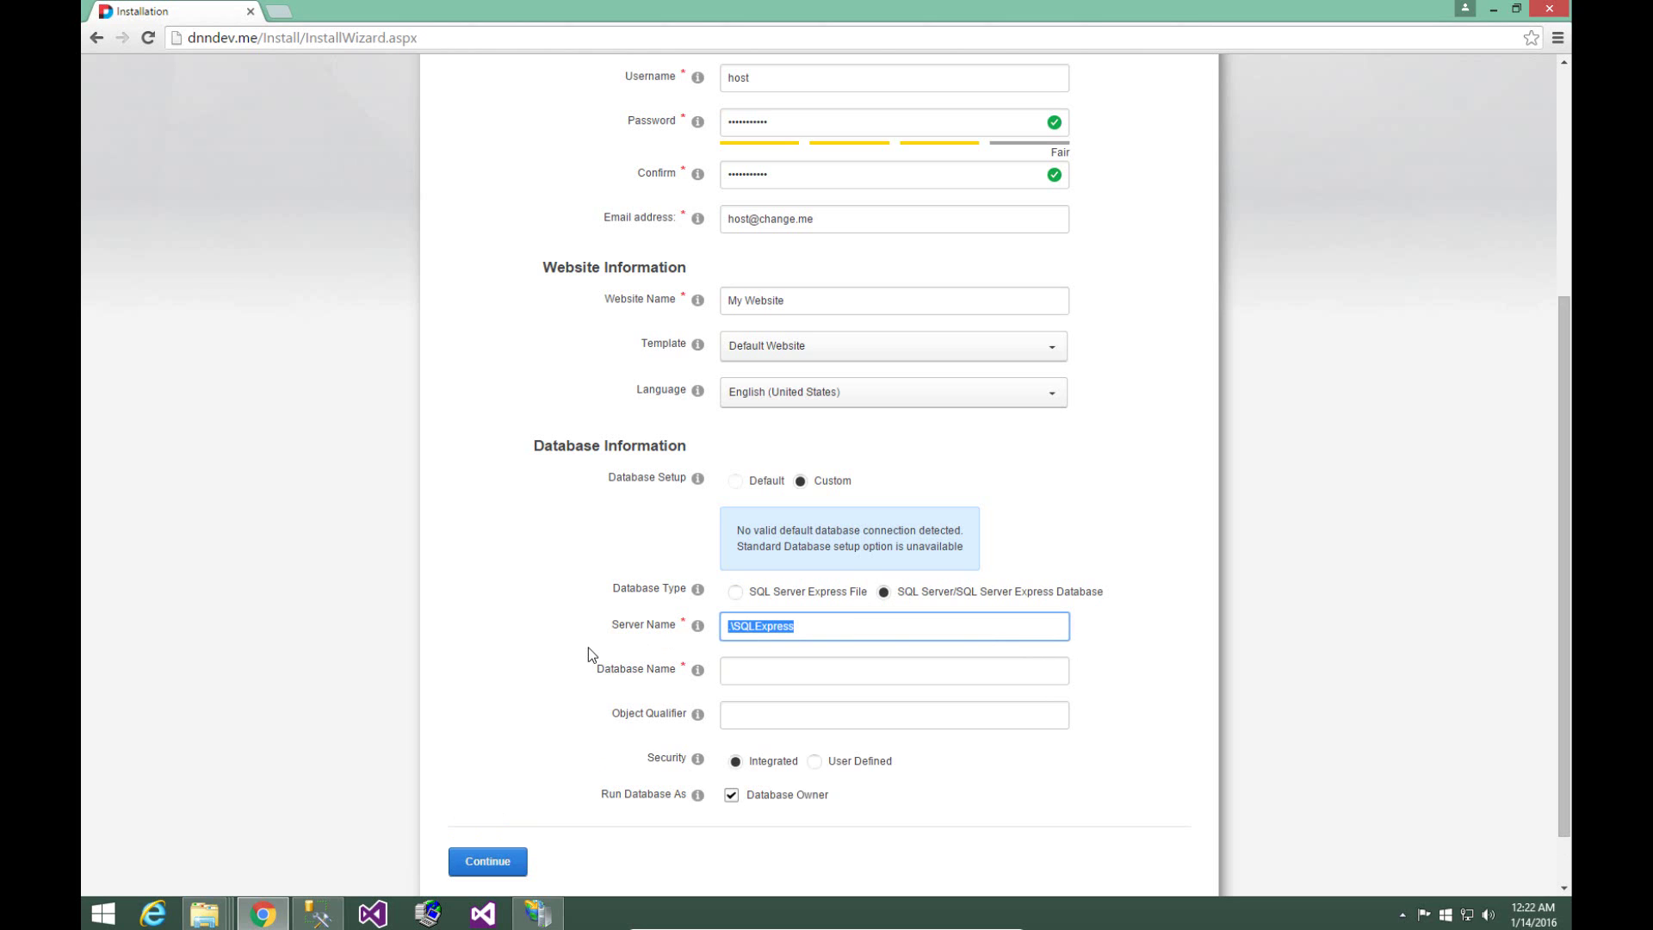
type(".")
key("Tab")
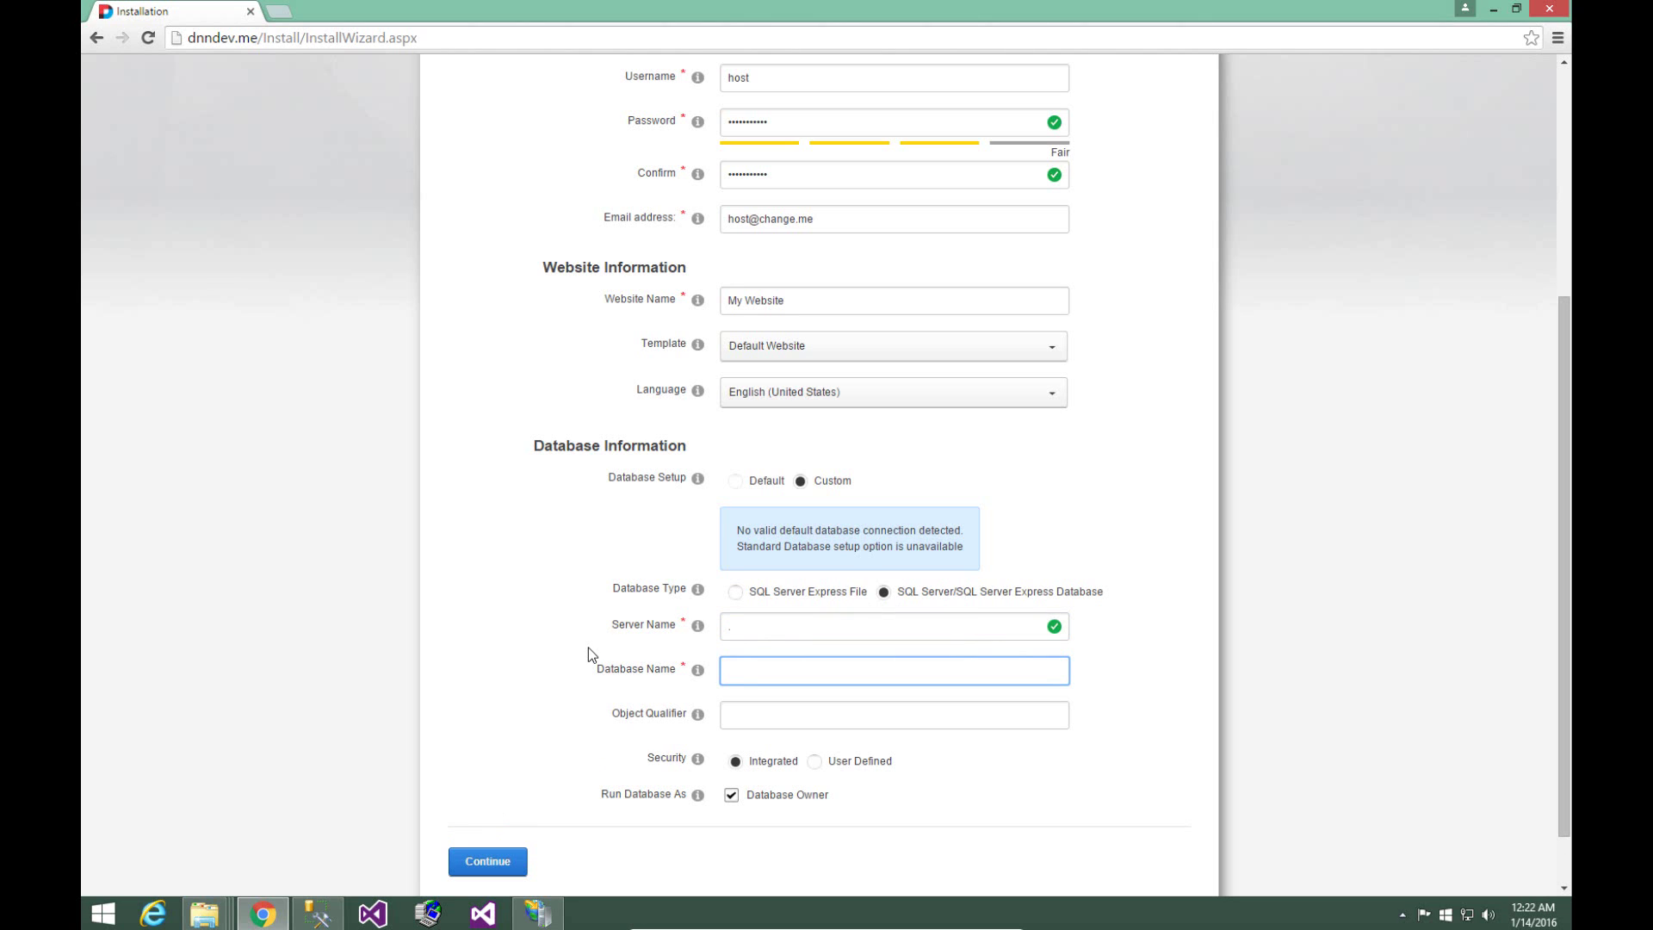
type("dnndev.me")
- Set security to User Defined with username dnndev.me and the login's password
left_click(814, 762)
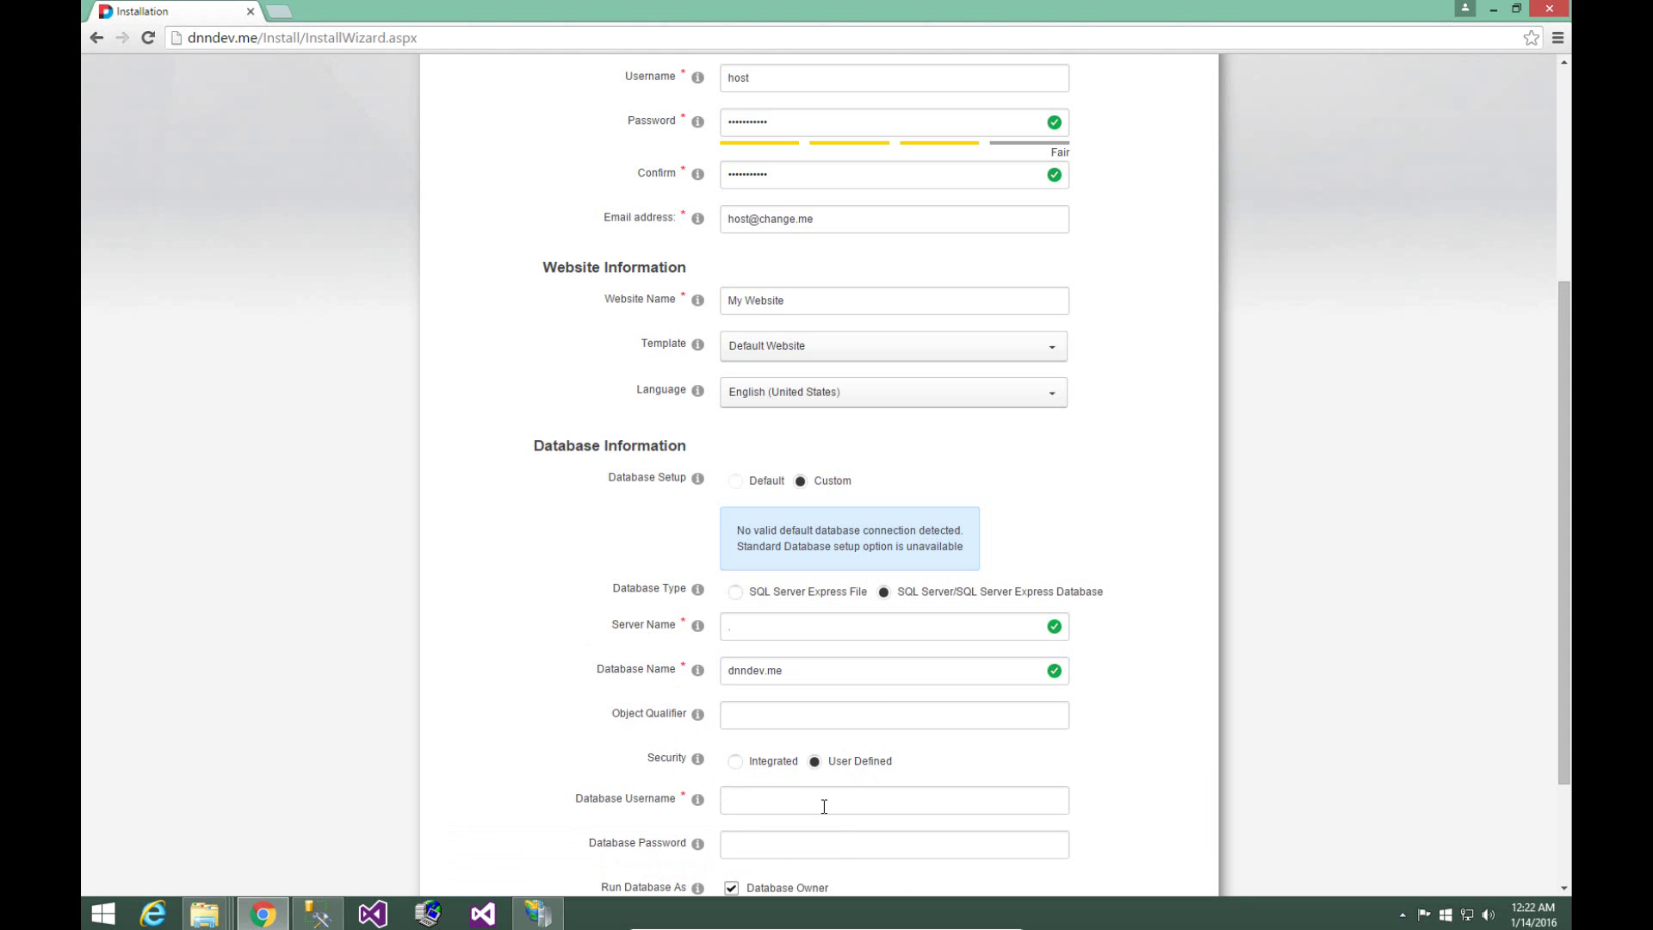
scroll(824, 801, "down", 1)
left_click(840, 721)
type("dnndev.me")
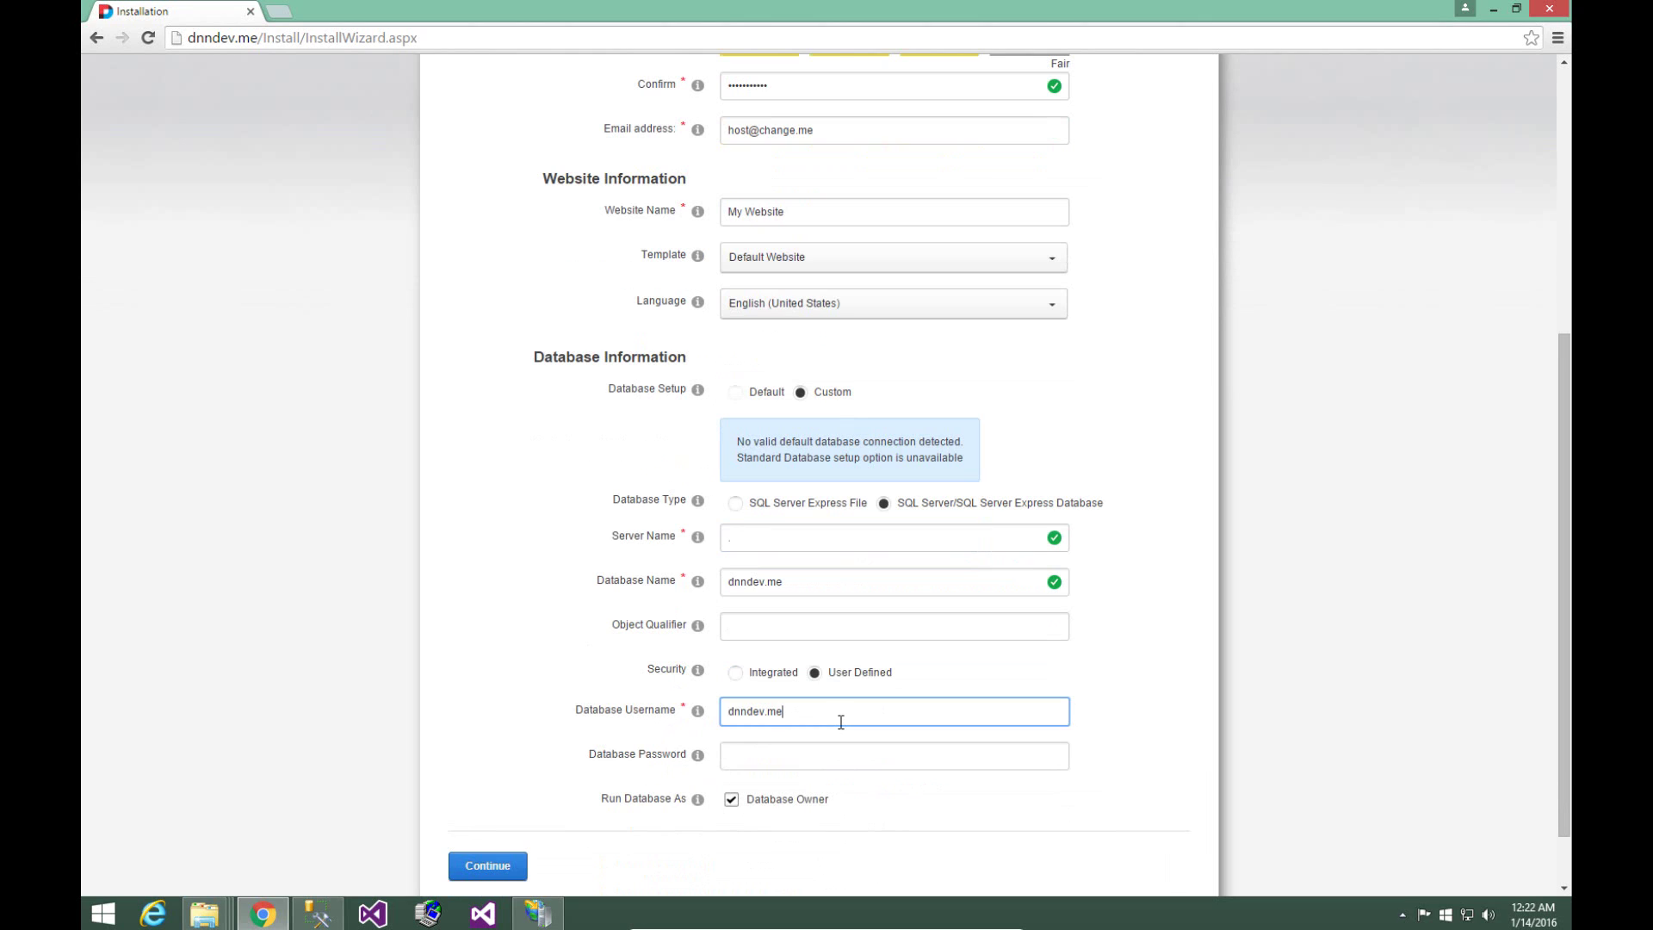
key("Tab")
type("password")
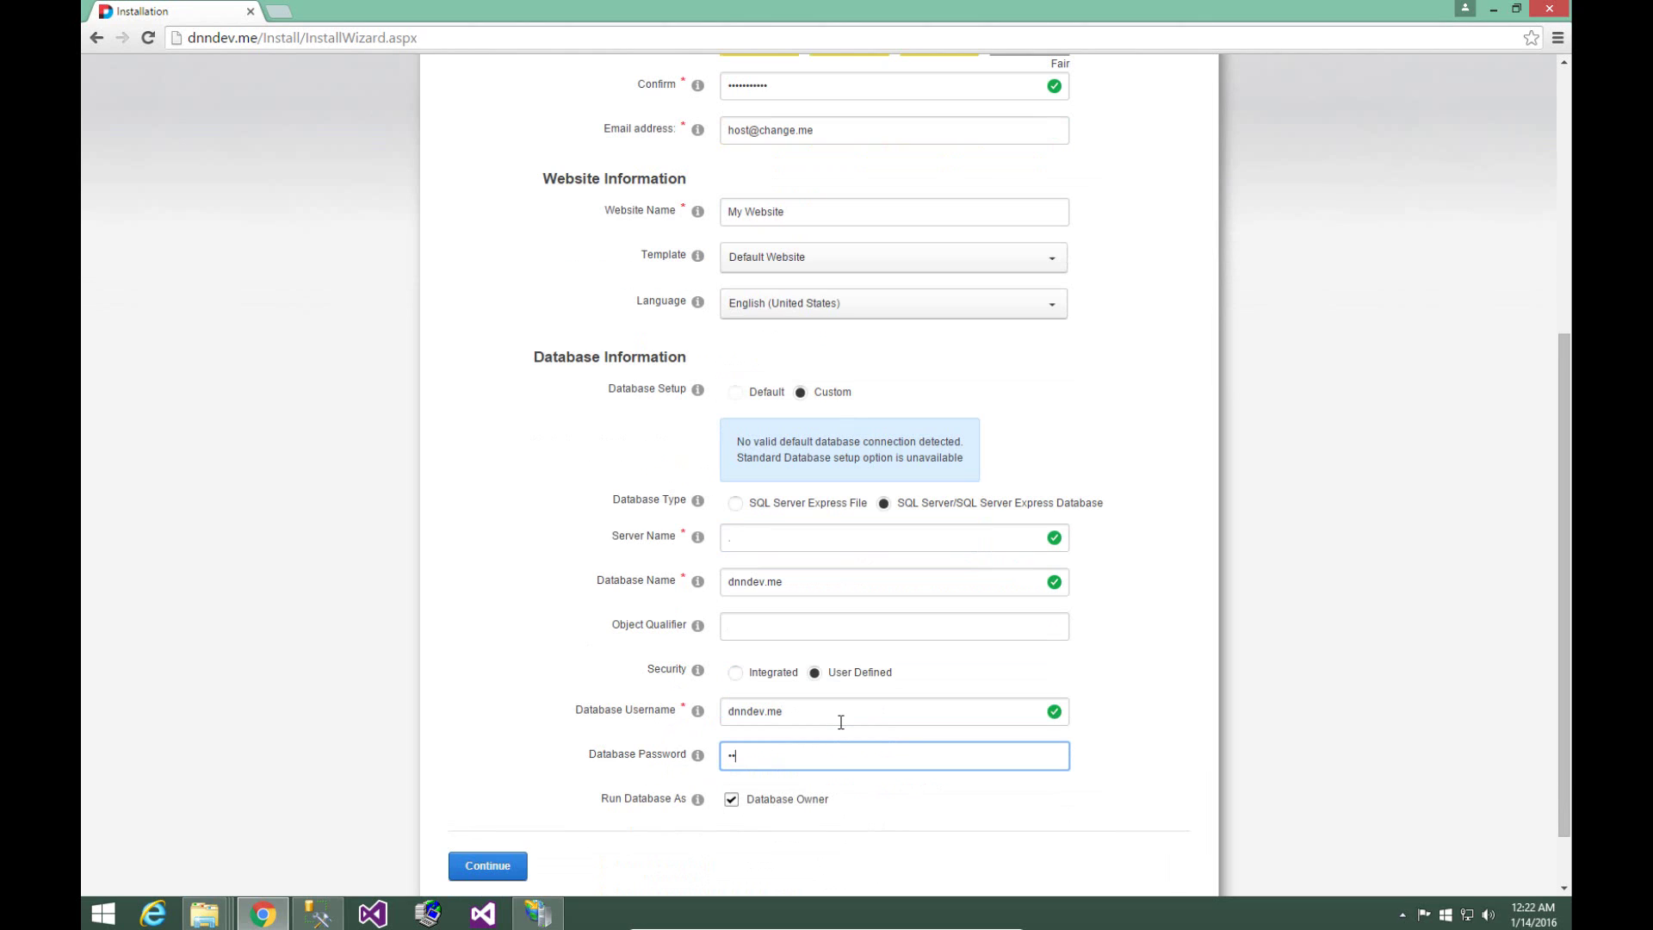
type("123")
- Run the DNN installation to completion and visit the new website
left_click(505, 871)
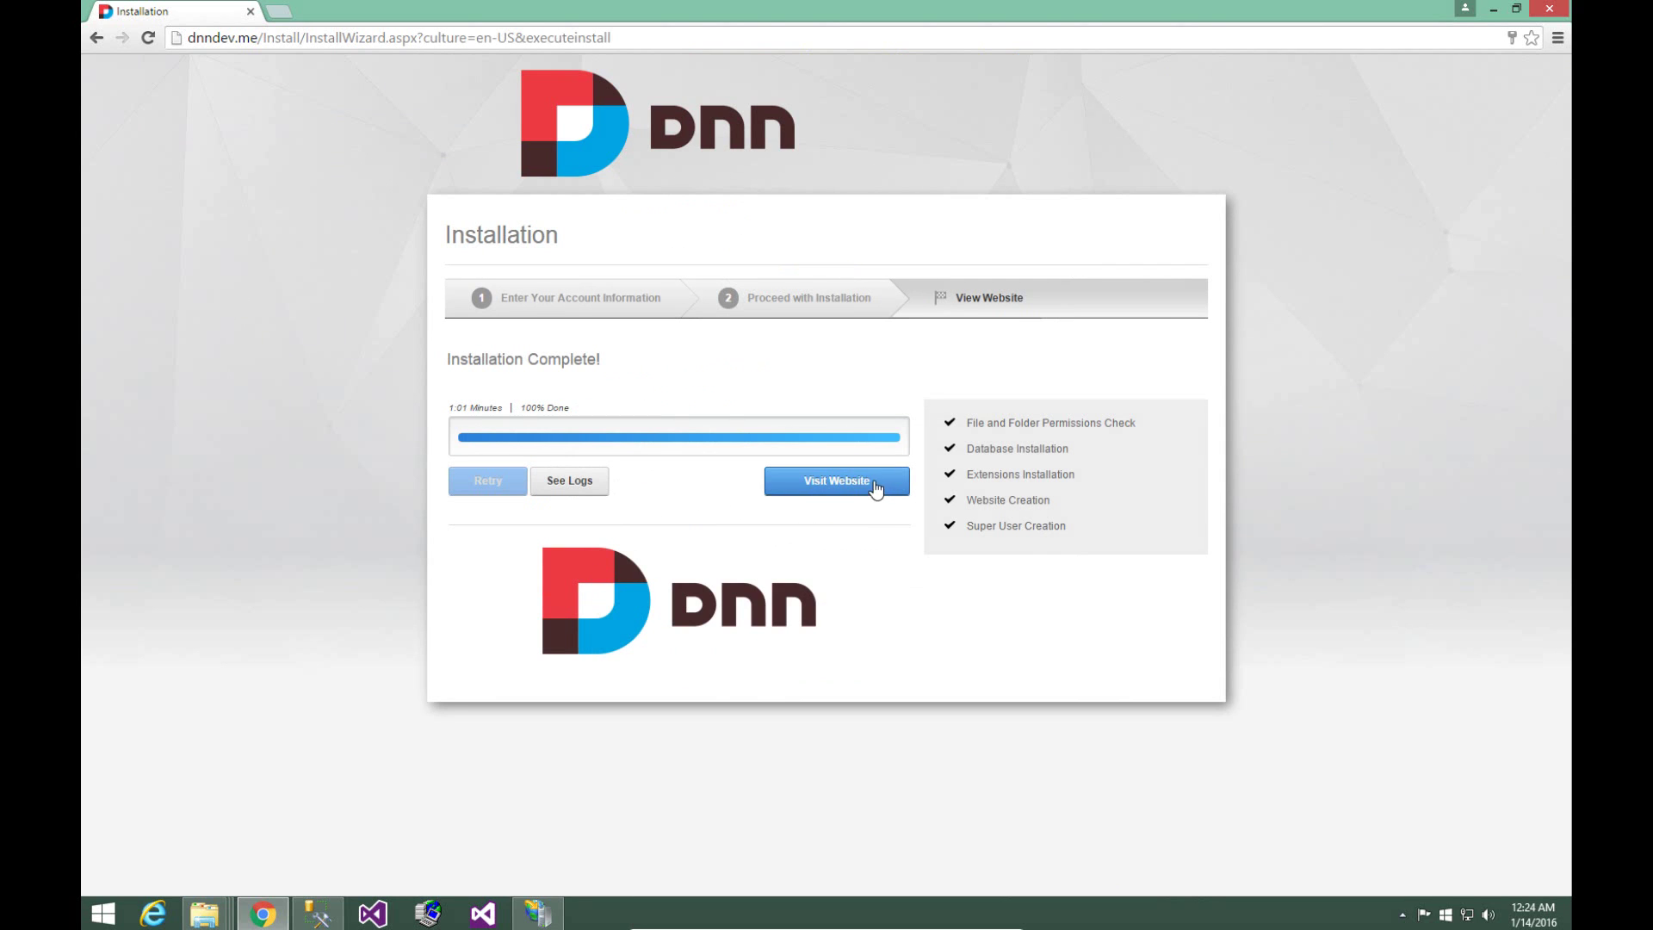
left_click(861, 482)
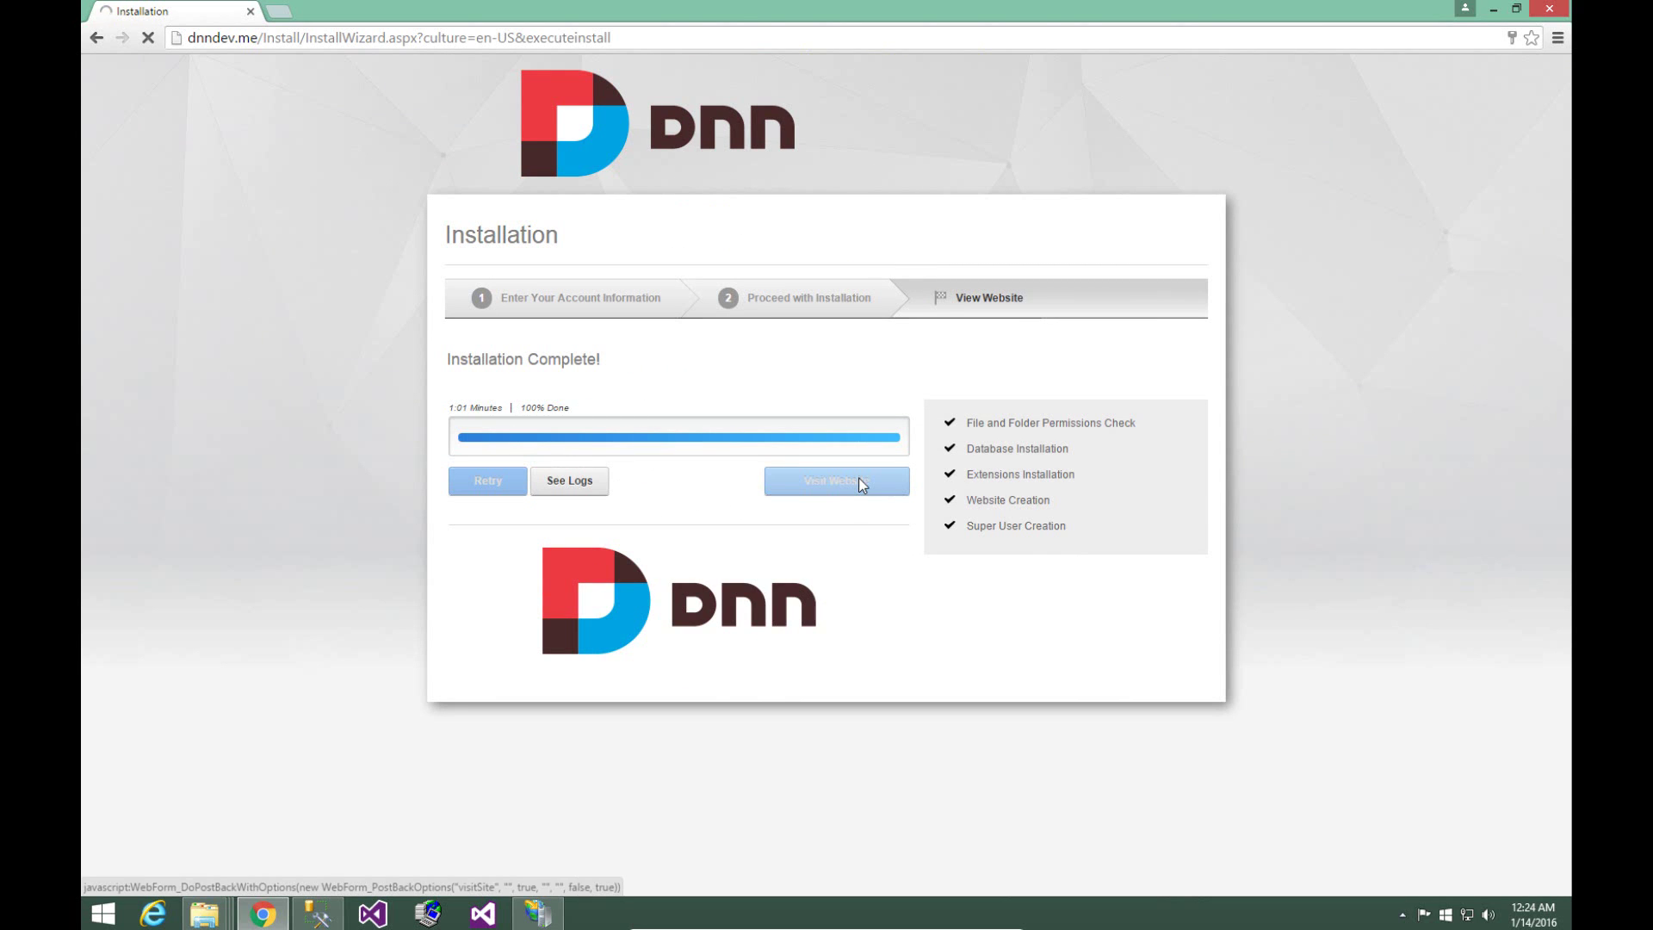